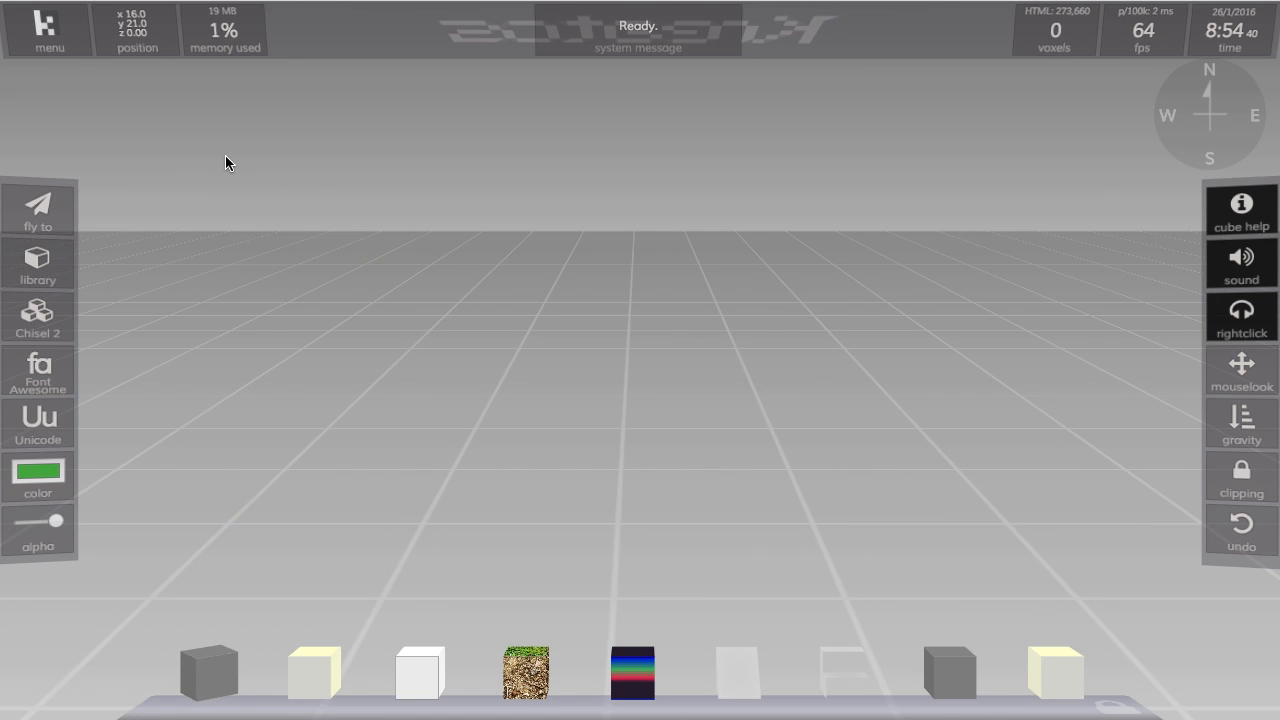
Place three bright cubes: one on the floor at 16, 15, 0, one on top of it and one directly in front.
key(shift)
key(alt)
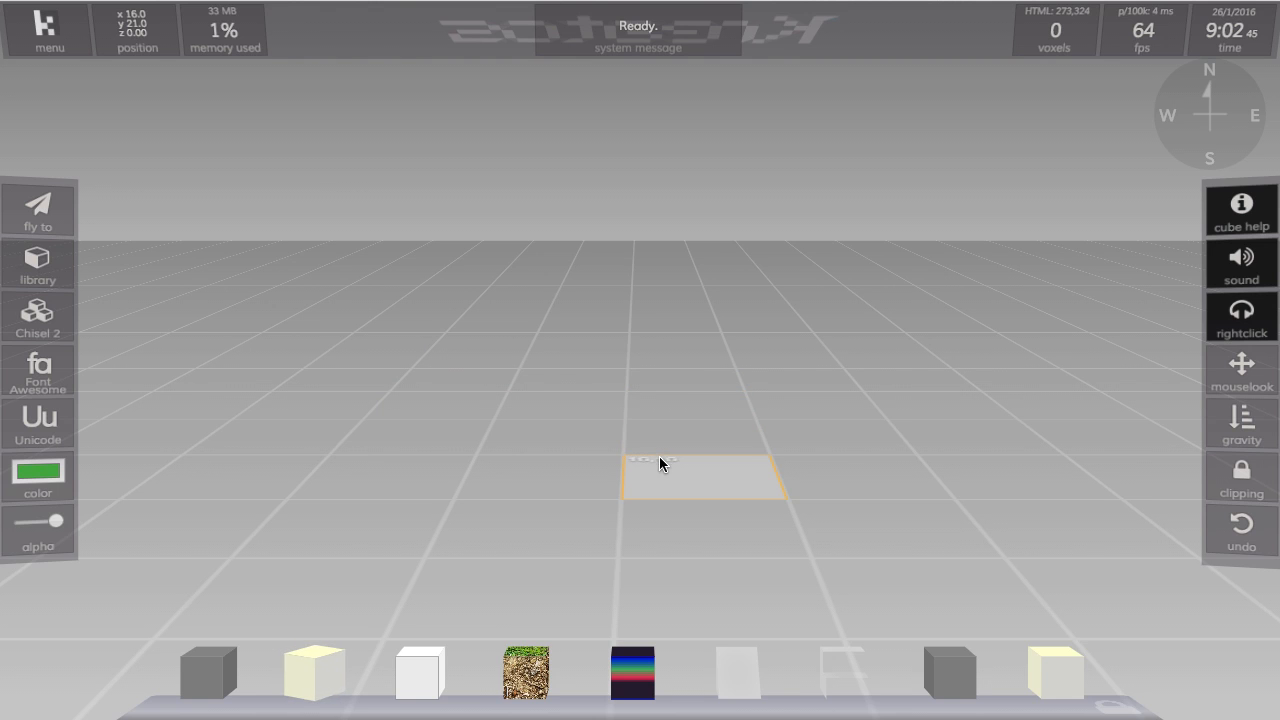
shift+click(659, 436)
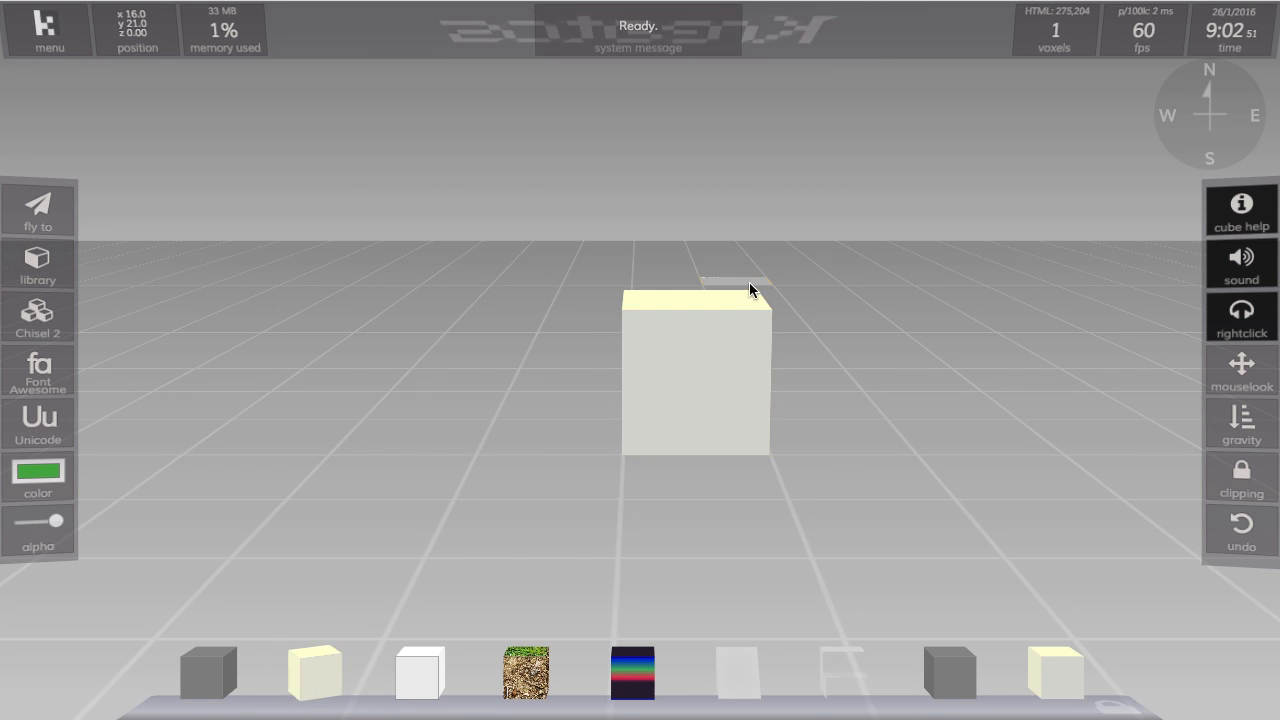
key(shift)
shift+click(707, 300)
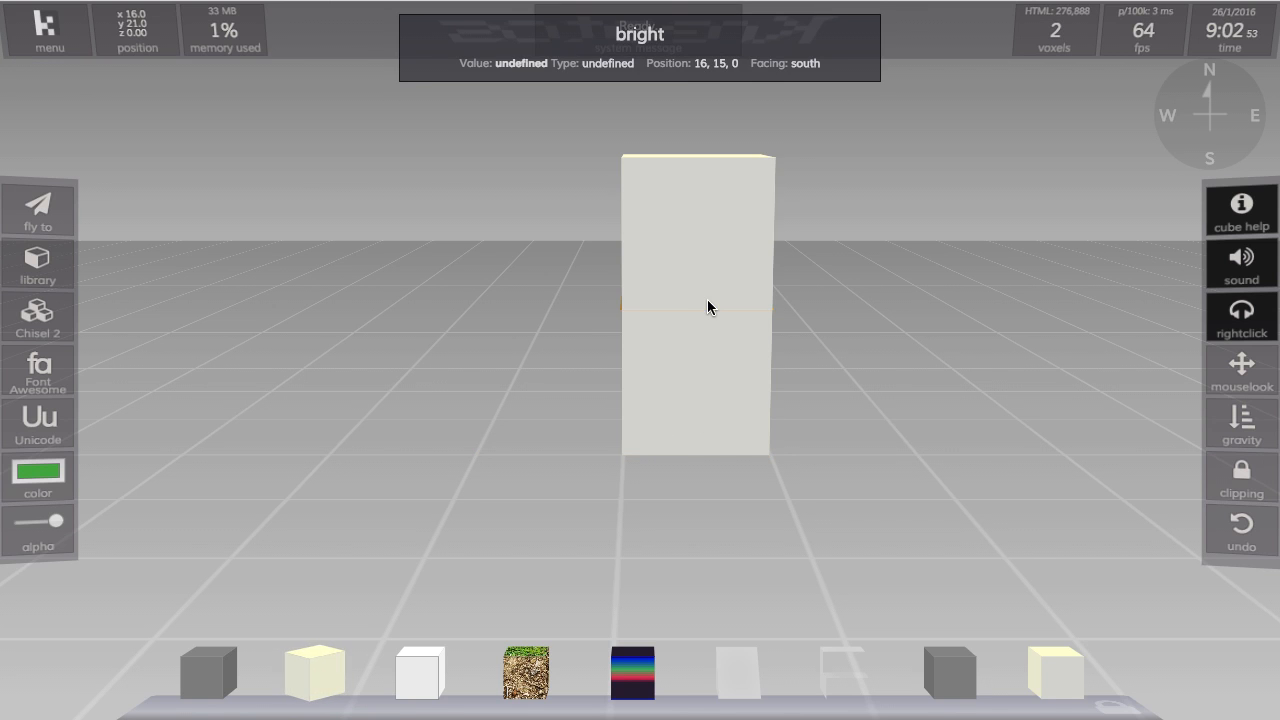
shift+click(688, 383)
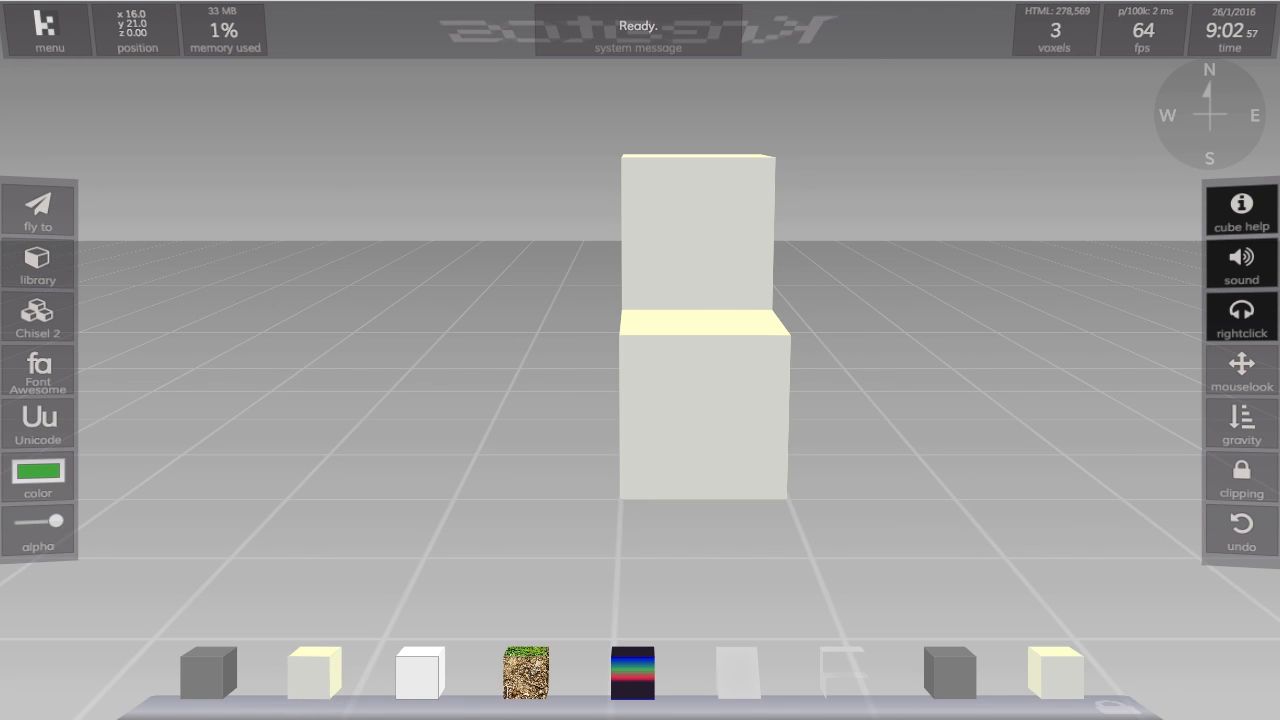
Choose the plus block from the block library and place it directly west of the front bright cube.
click(38, 262)
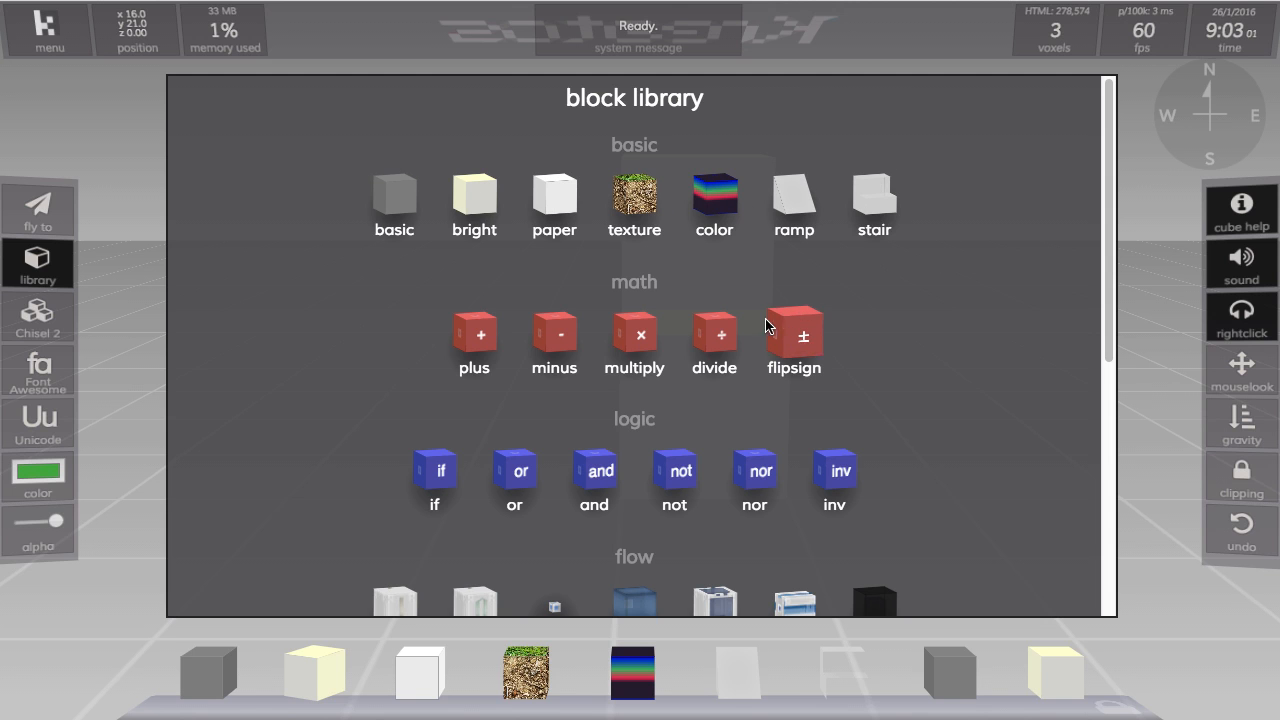
click(478, 335)
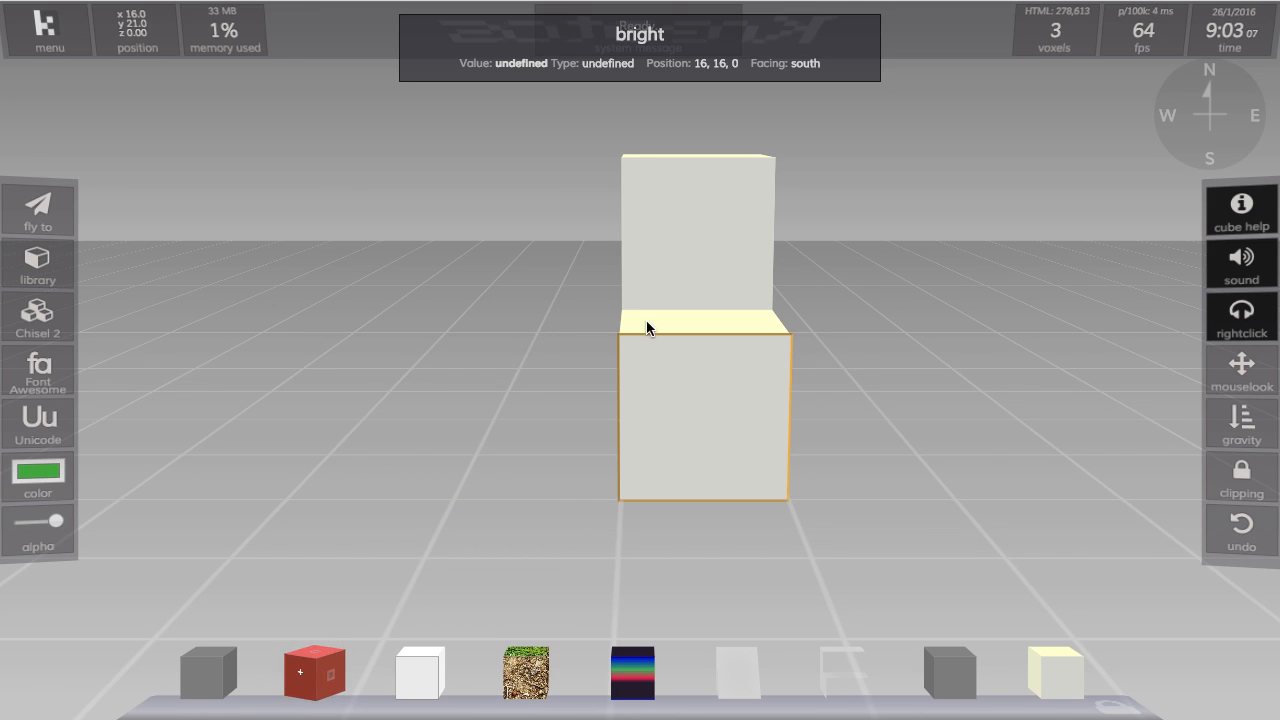
key(shift)
click(565, 485)
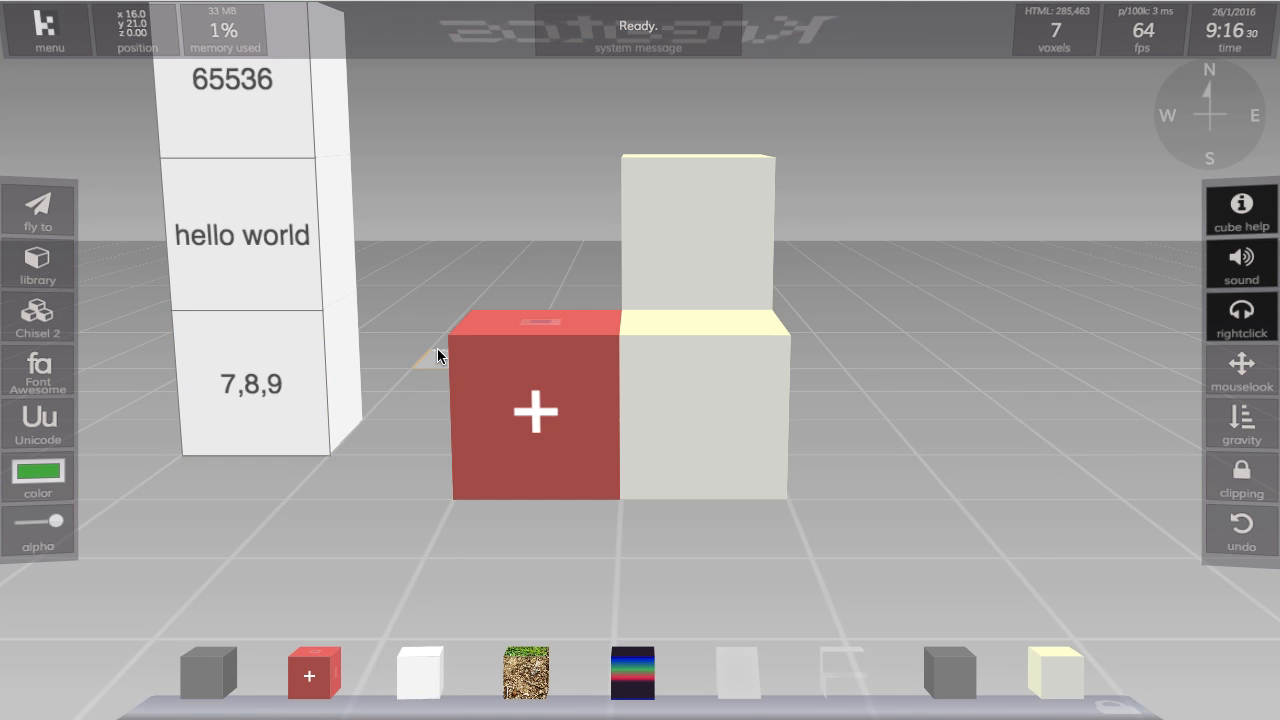
click(38, 262)
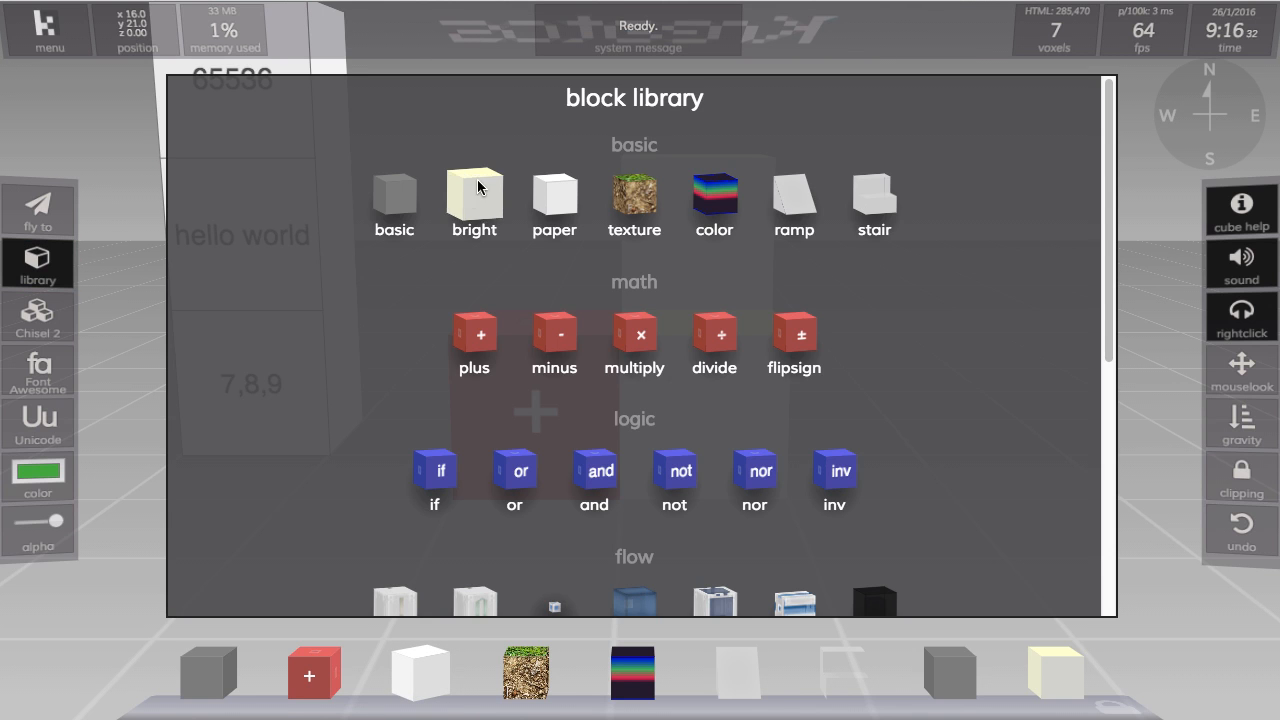
scroll(350, 285, down, 5)
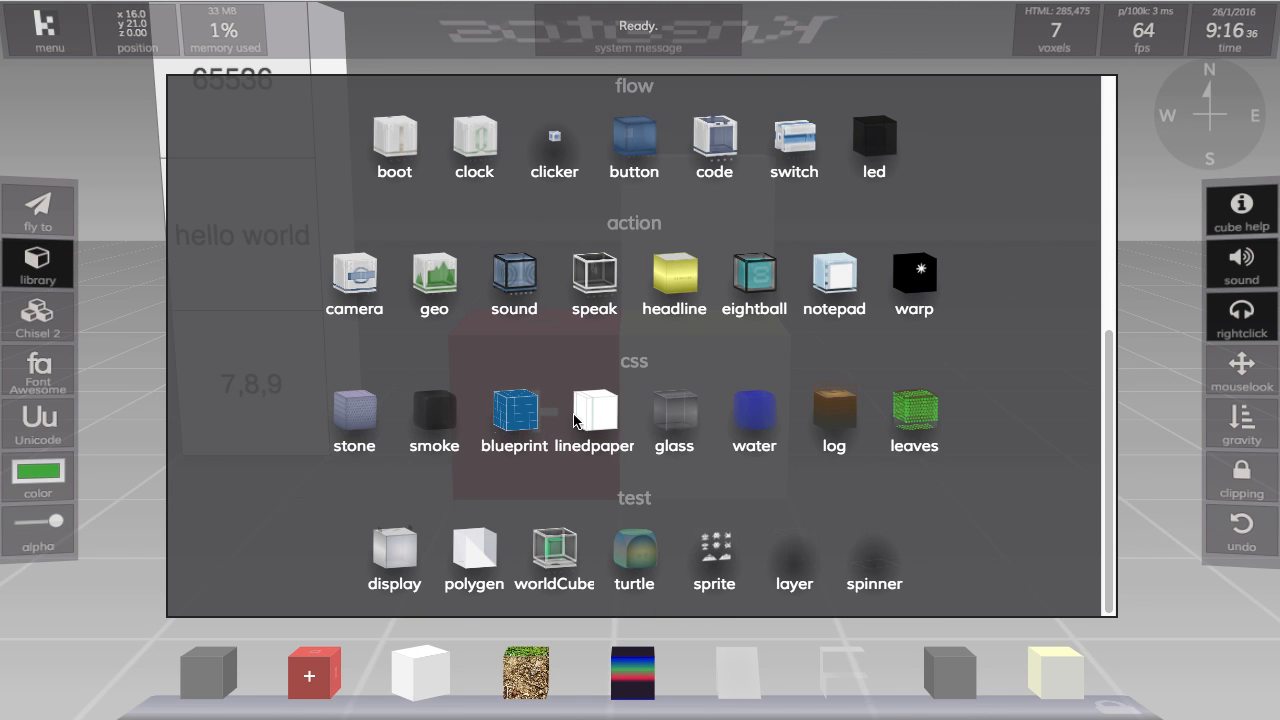
key(Escape)
key(Escape)
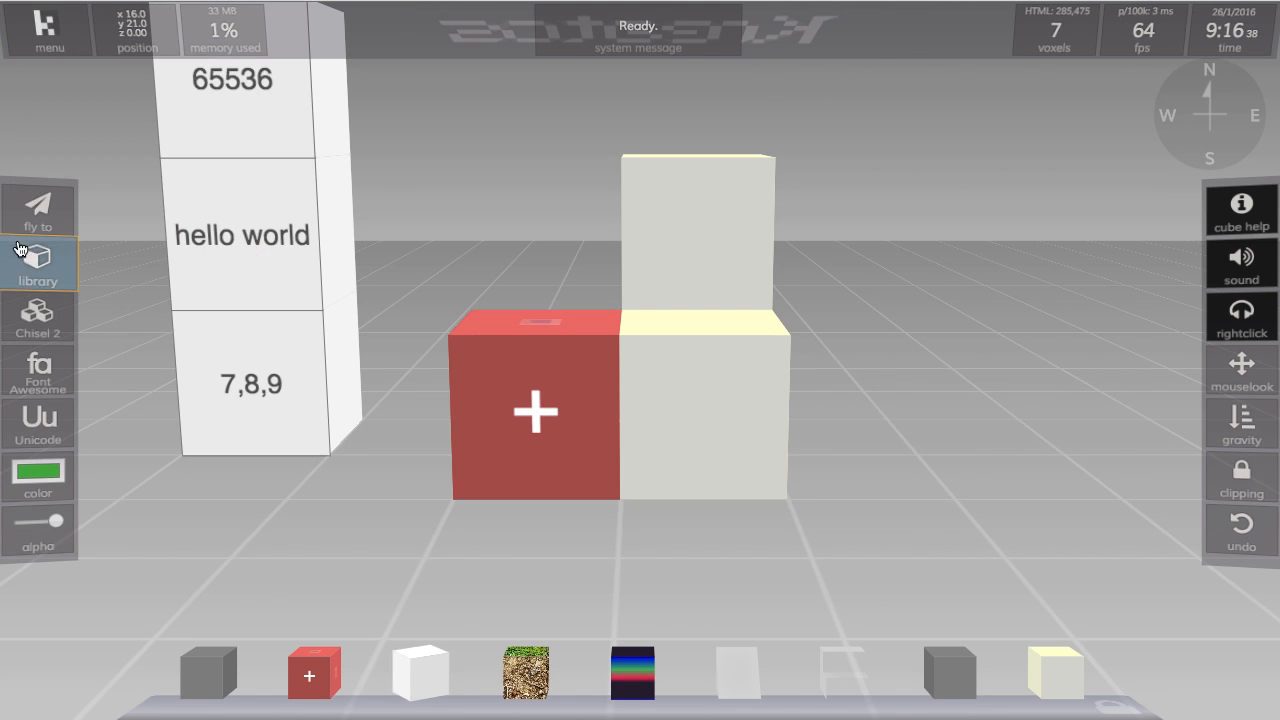
Change the value of the "hello world" paper cube to the string "my string".
mouse_move(289, 229)
key(alt)
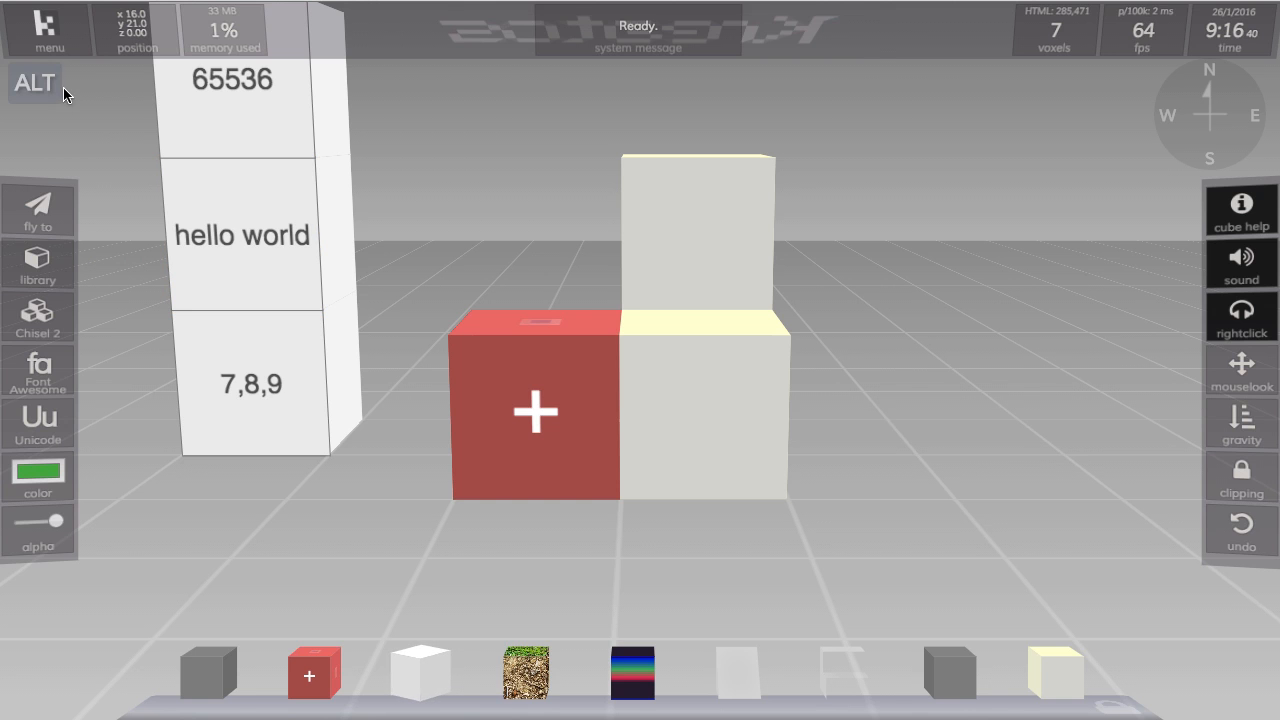
alt+click(225, 236)
click(112, 144)
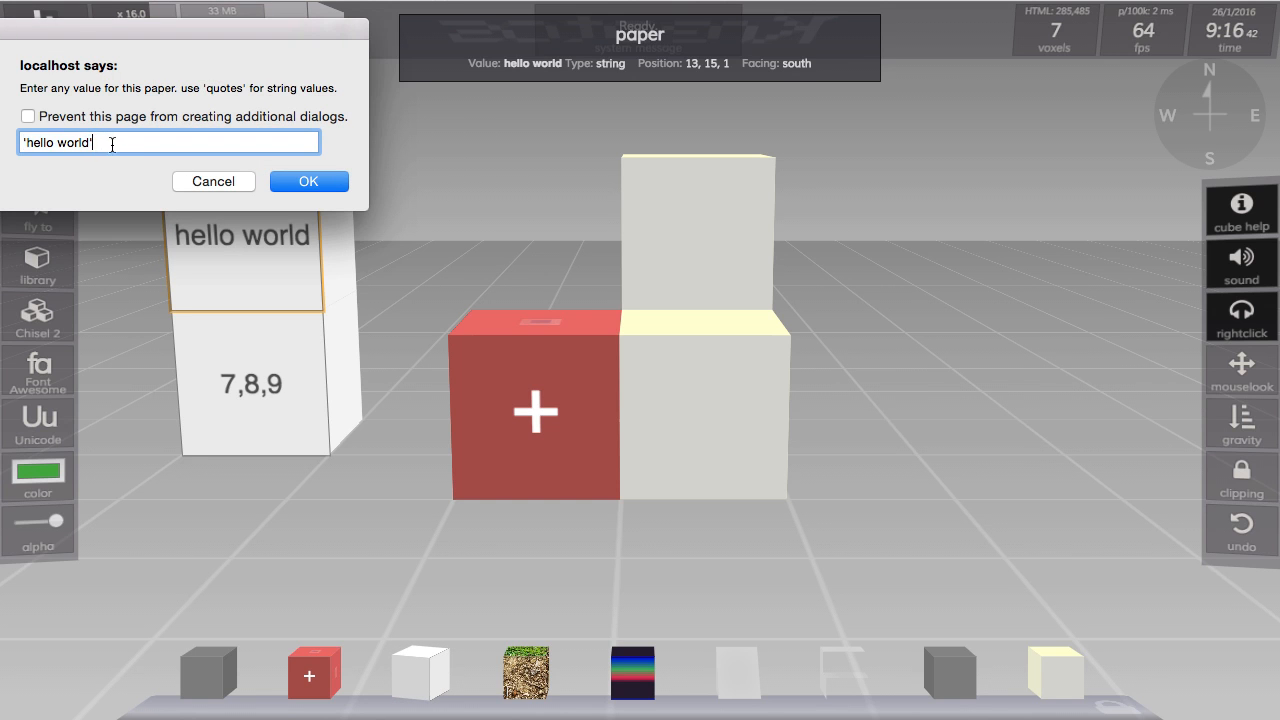
key(super+a)
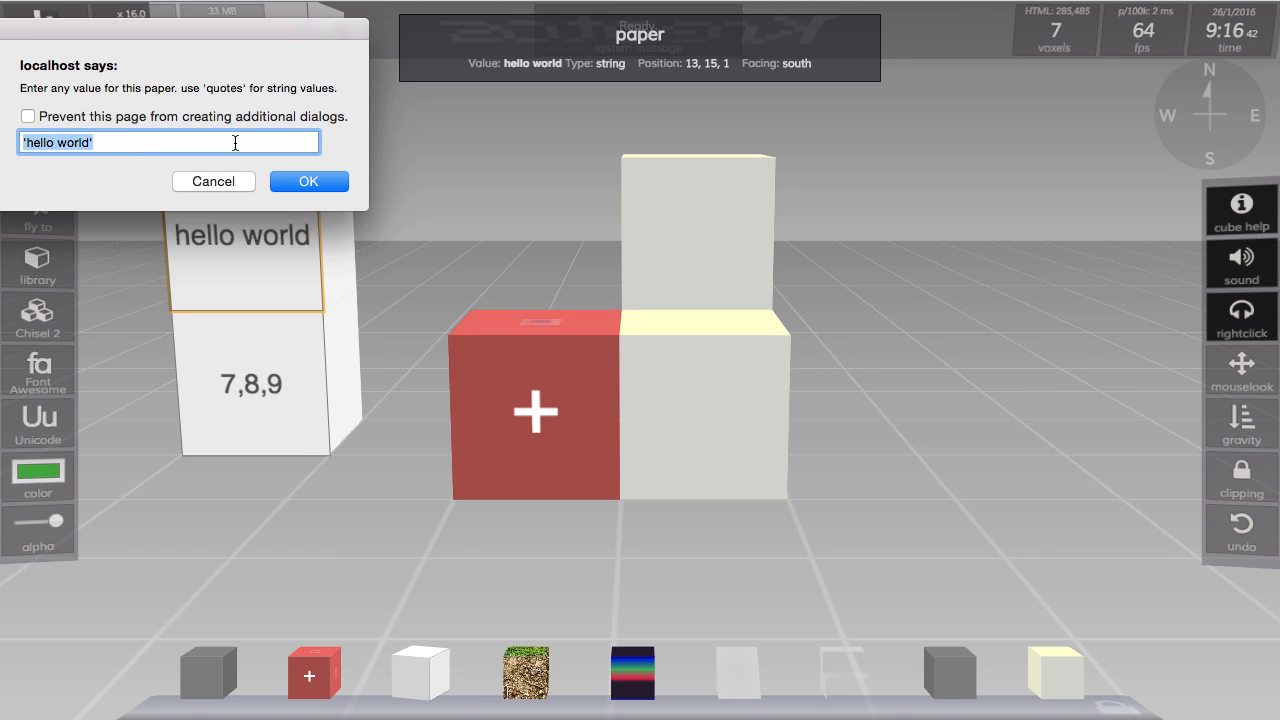
text(,2,)
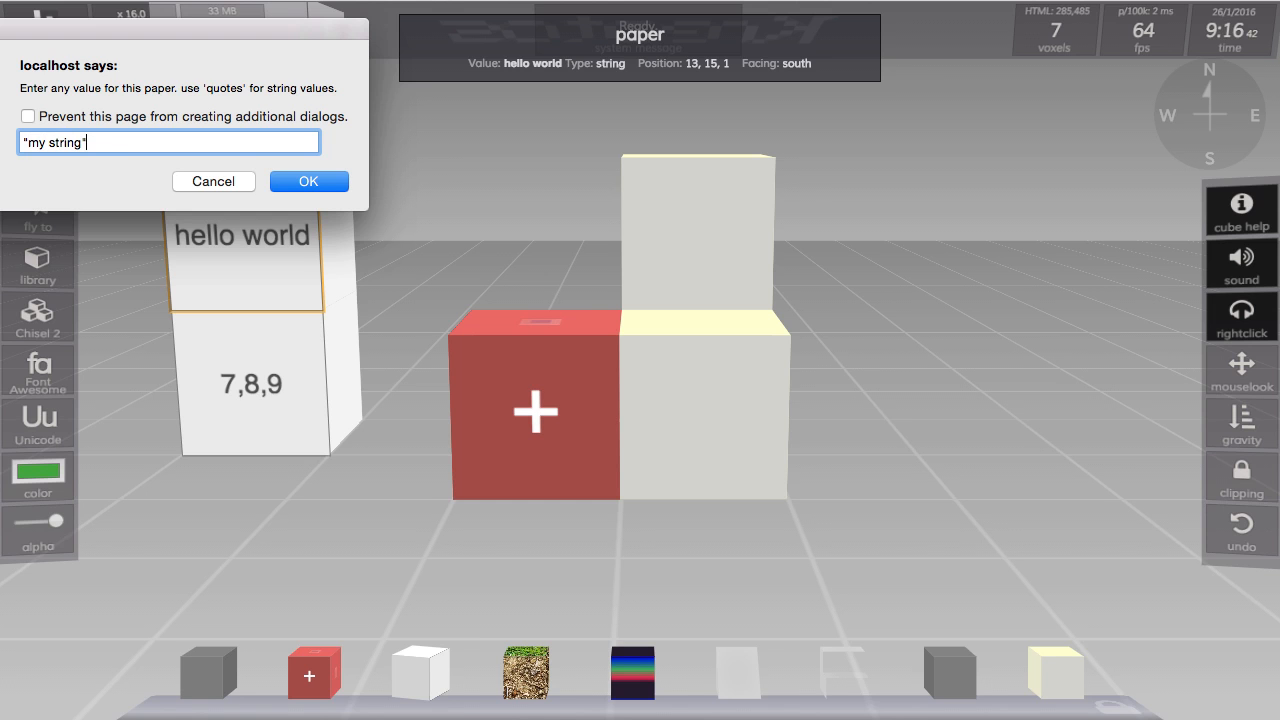
click(328, 183)
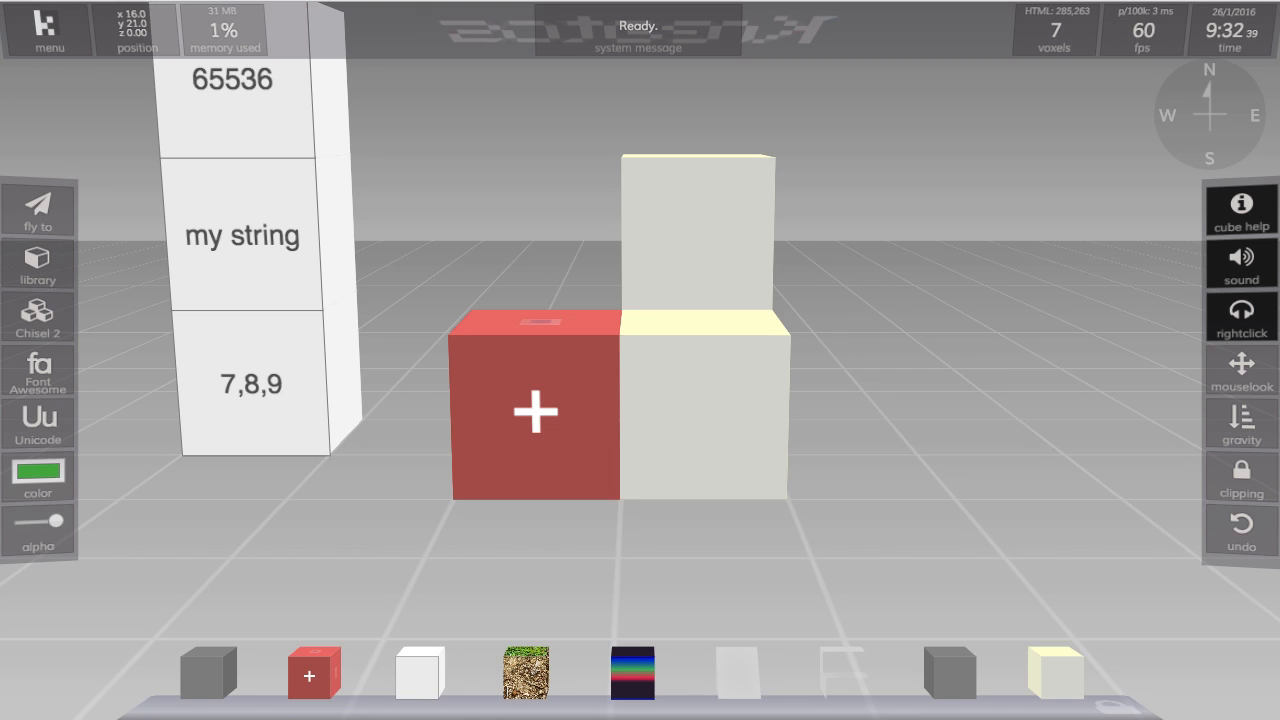
Delete the two upper paper cubes, save the world locally, and remove the remaining 7,8,9 paper cube.
click(221, 129)
click(224, 201)
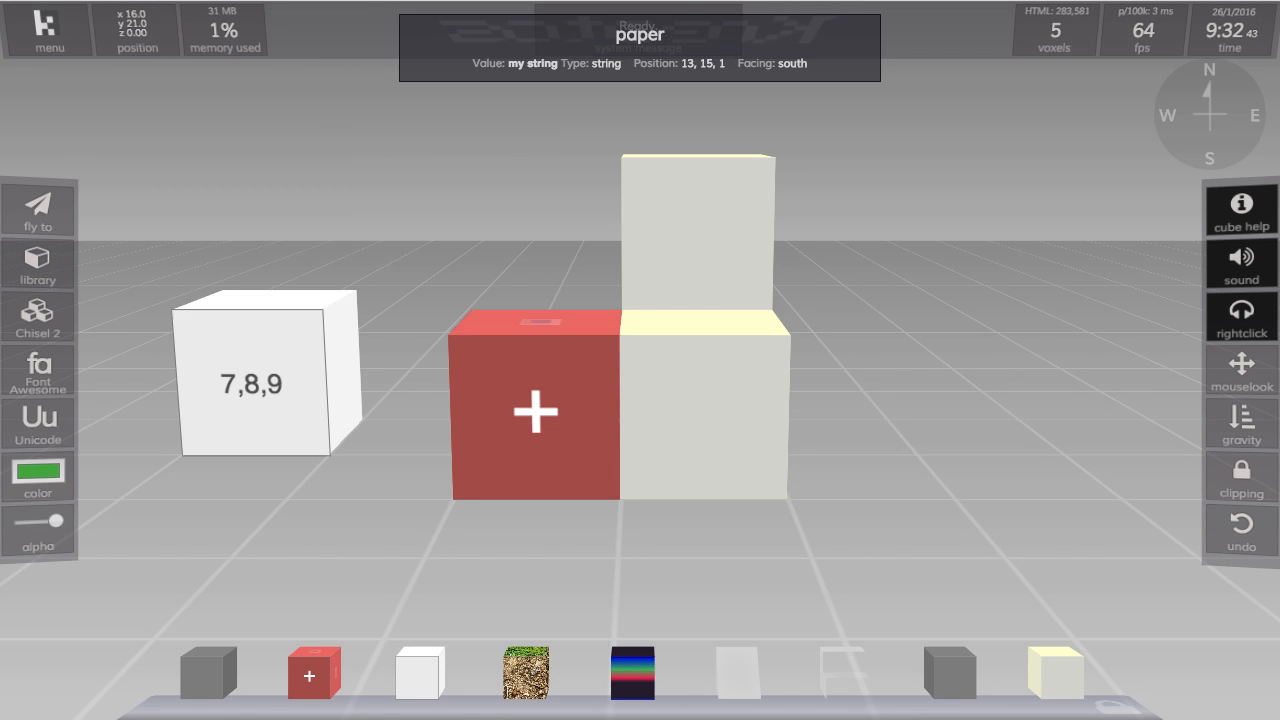
click(45, 25)
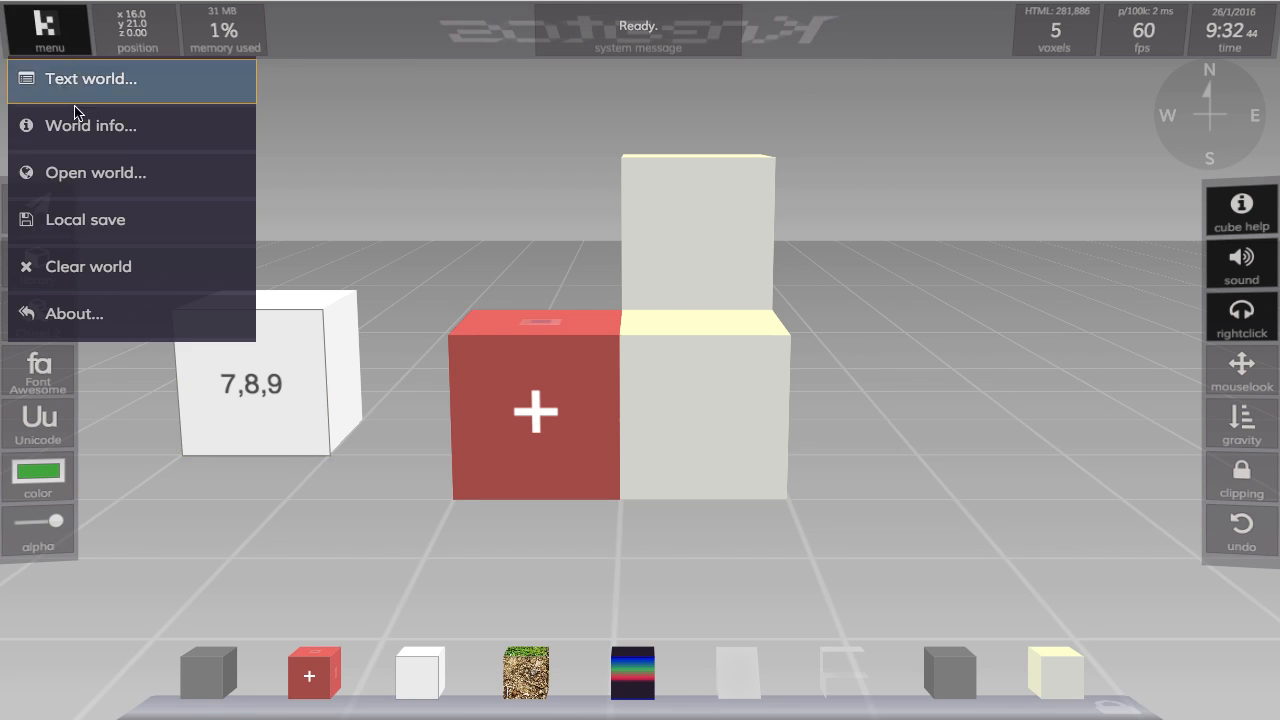
click(100, 216)
click(285, 344)
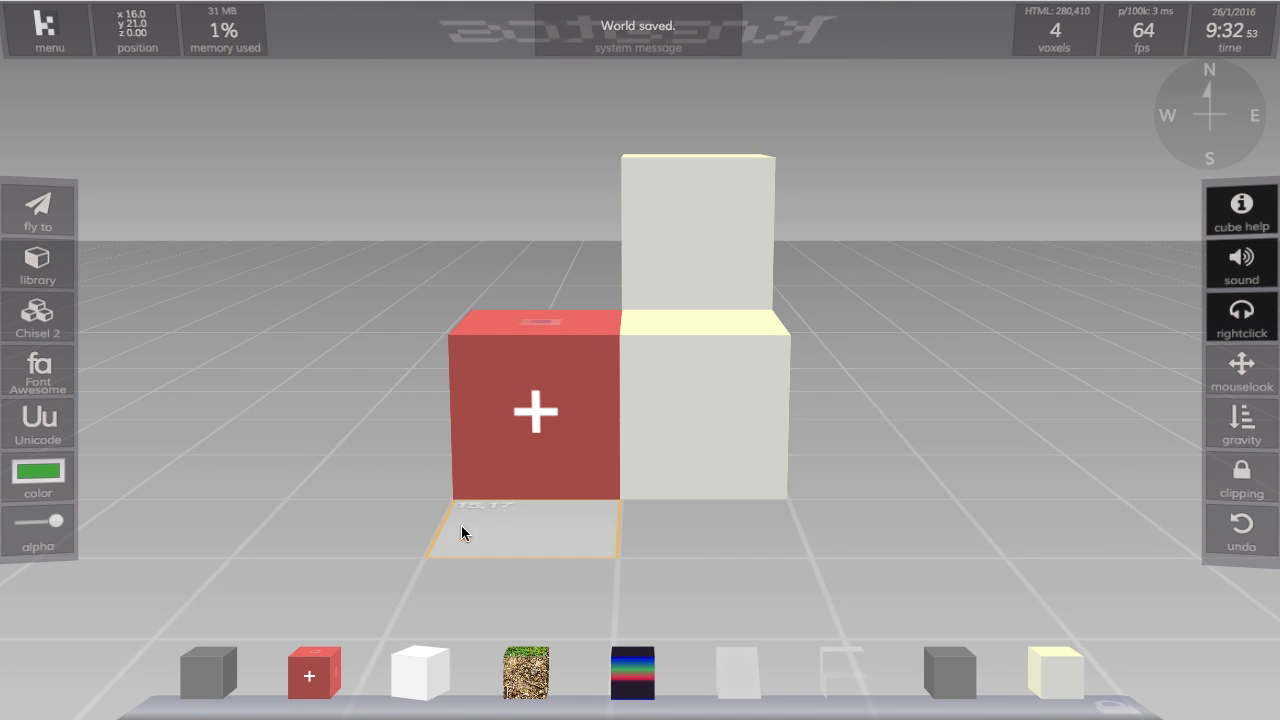
Copy the plus cube, cut it out, and place it again beside the front bright cube at 15, 16, 0.
key(c)
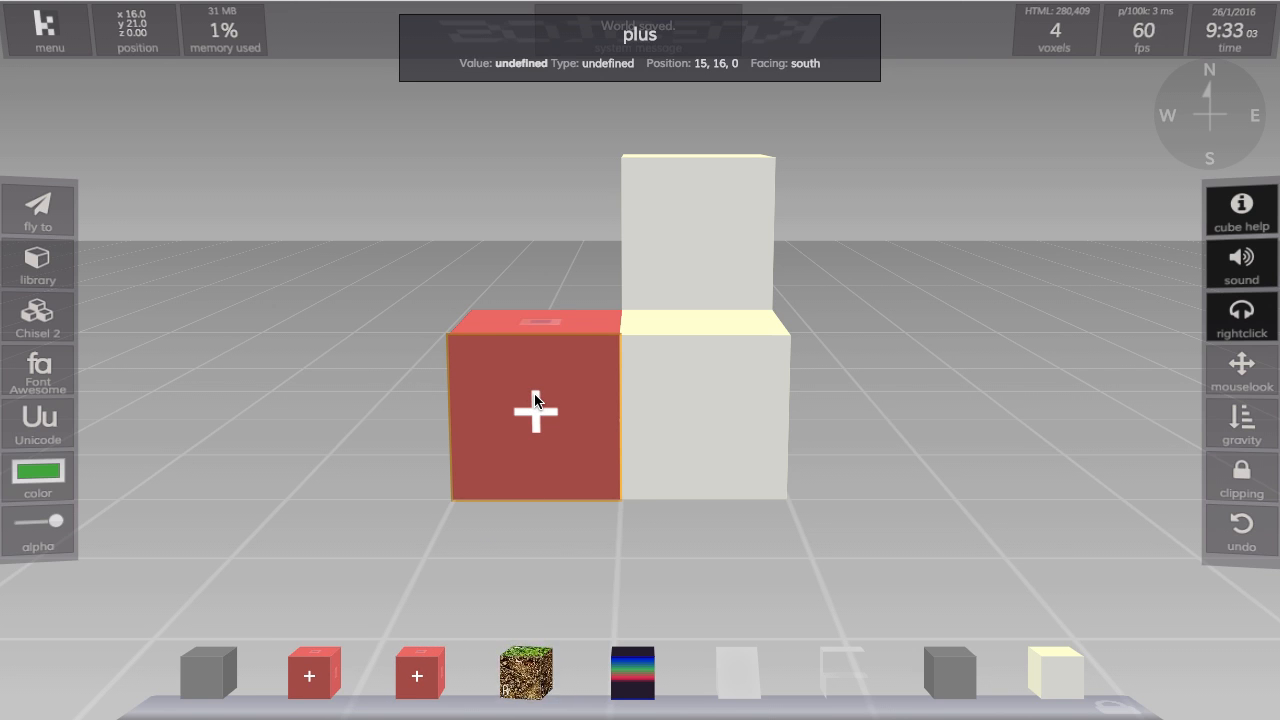
key(x)
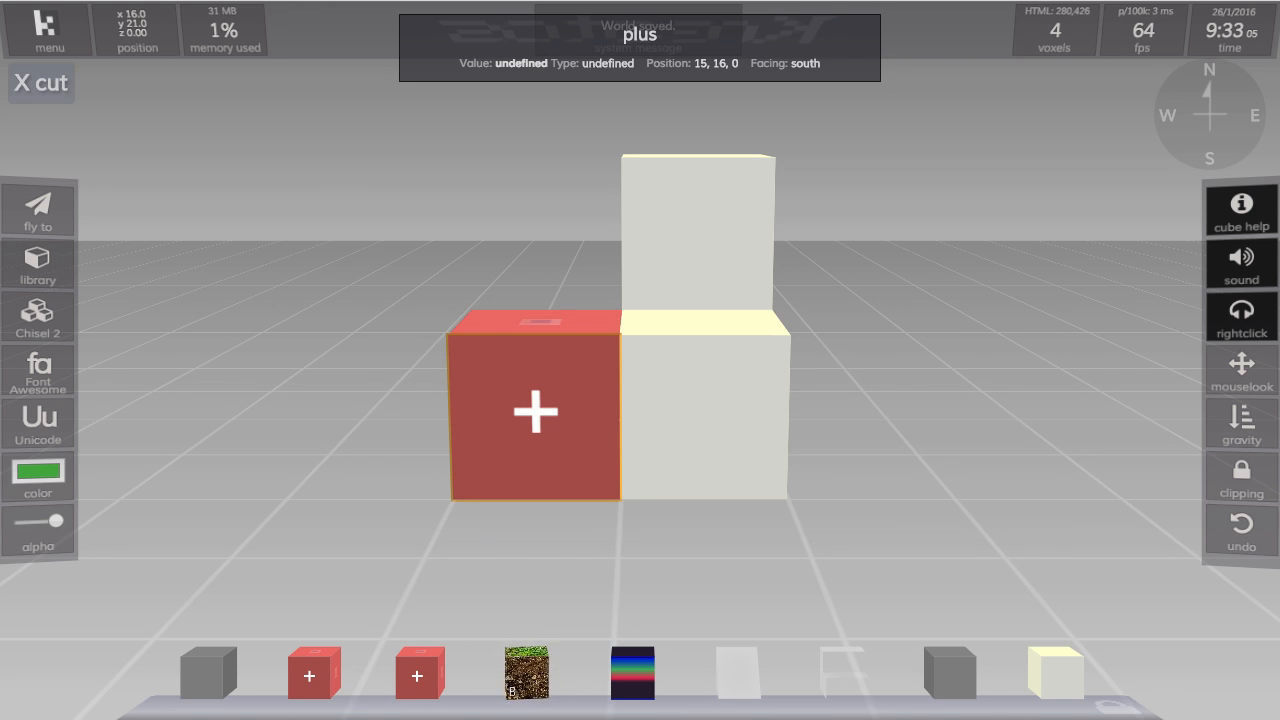
click(523, 400)
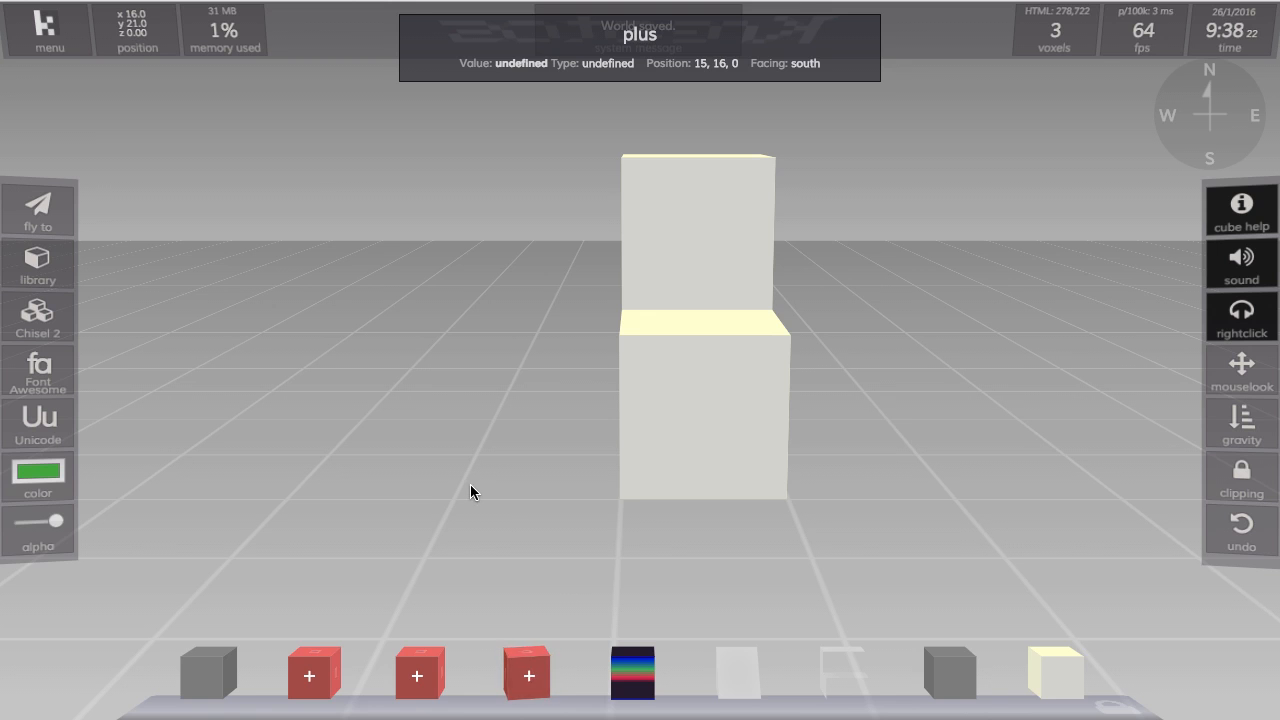
shift+click(549, 479)
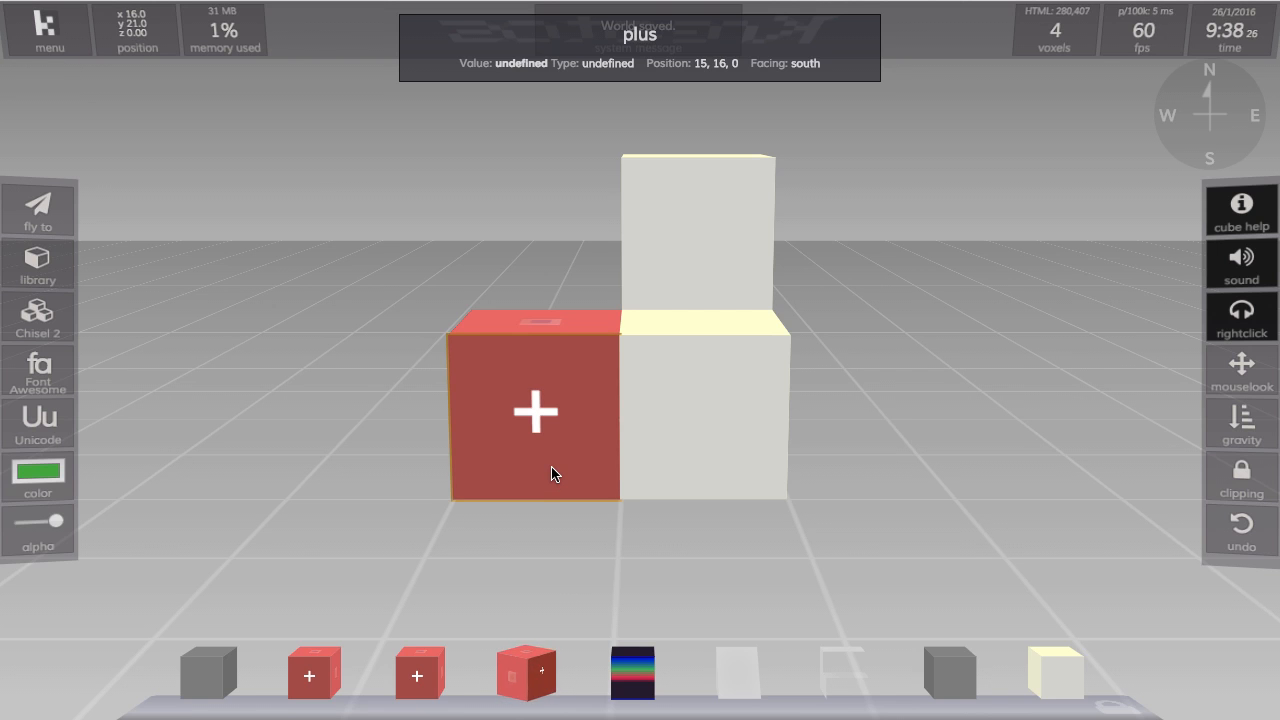
Cut the two rear bright cubes and place one directly west of the plus cube and the other on top of it.
key(x)
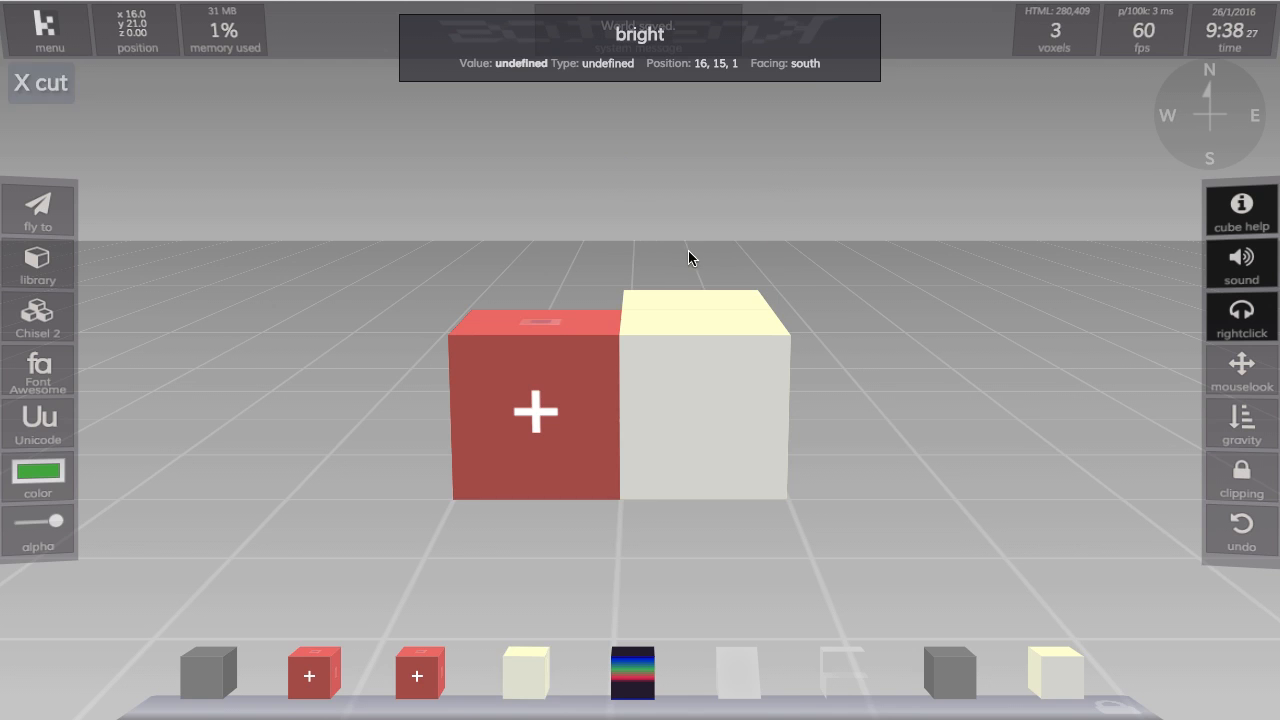
shift+click(396, 472)
key(x)
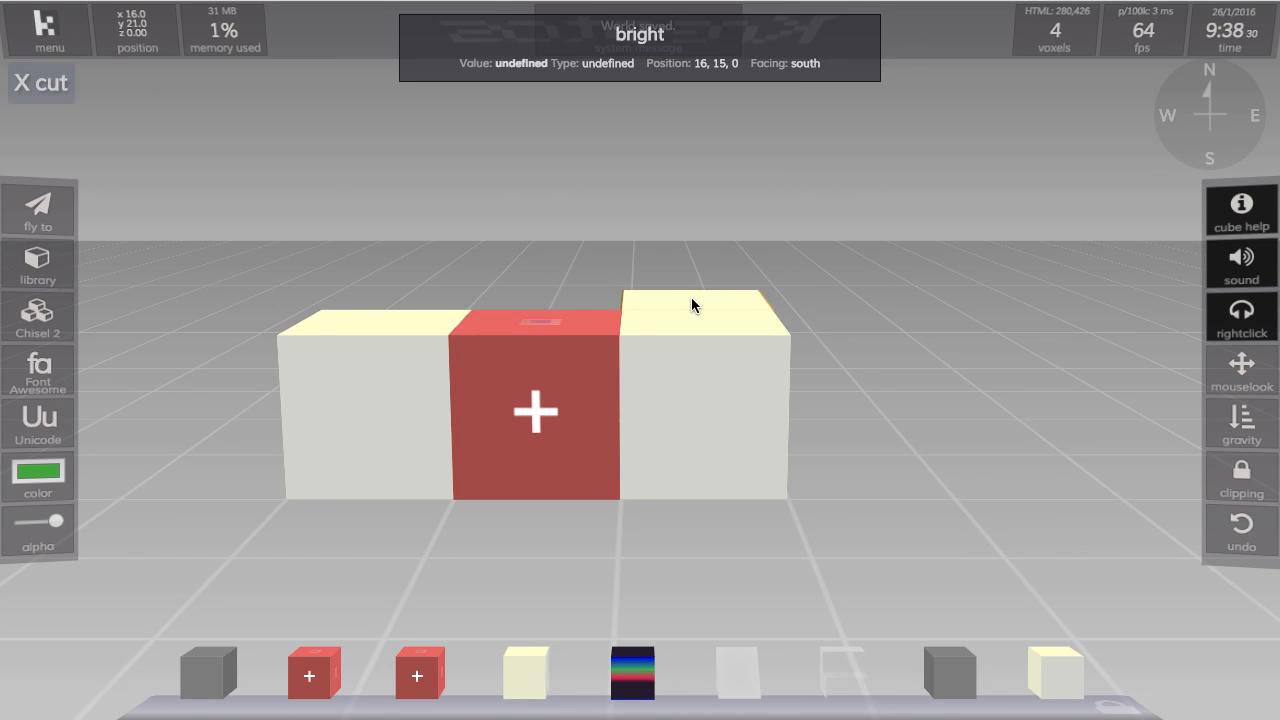
shift+click(558, 322)
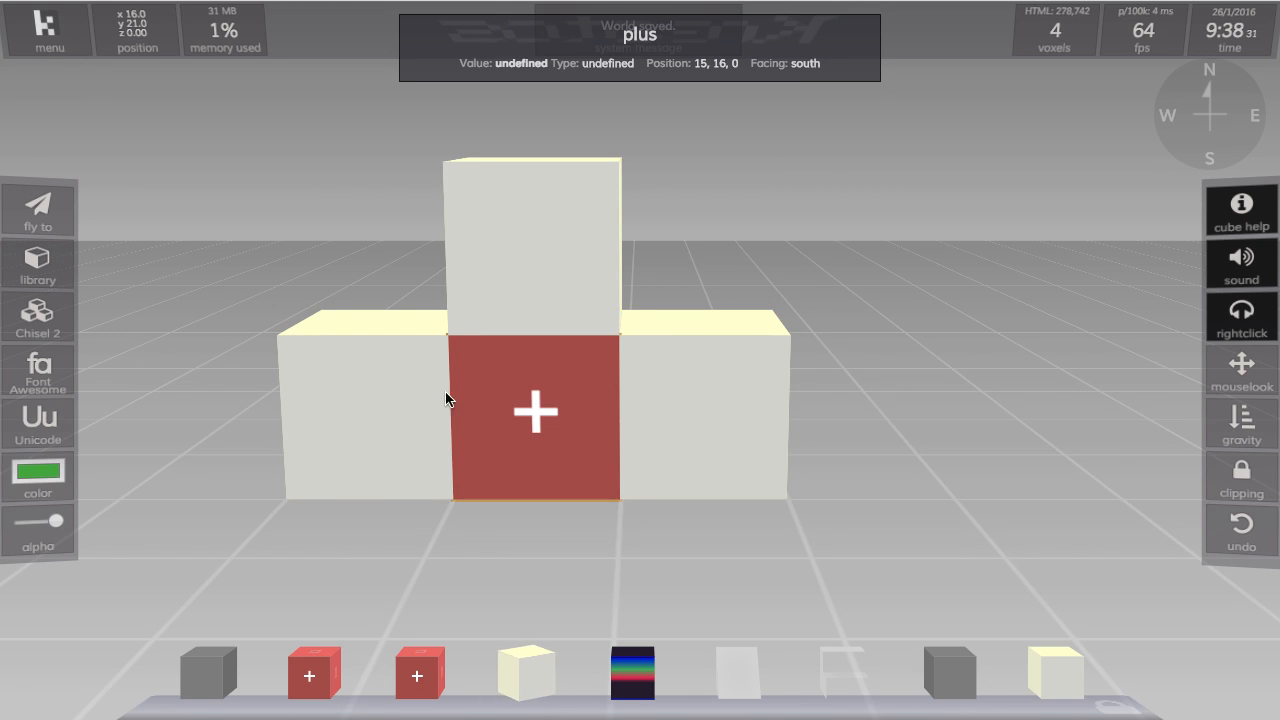
Set the value of the bright cube west of the plus cube to 1 and the one on top to 949.
alt+click(376, 434)
text(1)
key(Return)
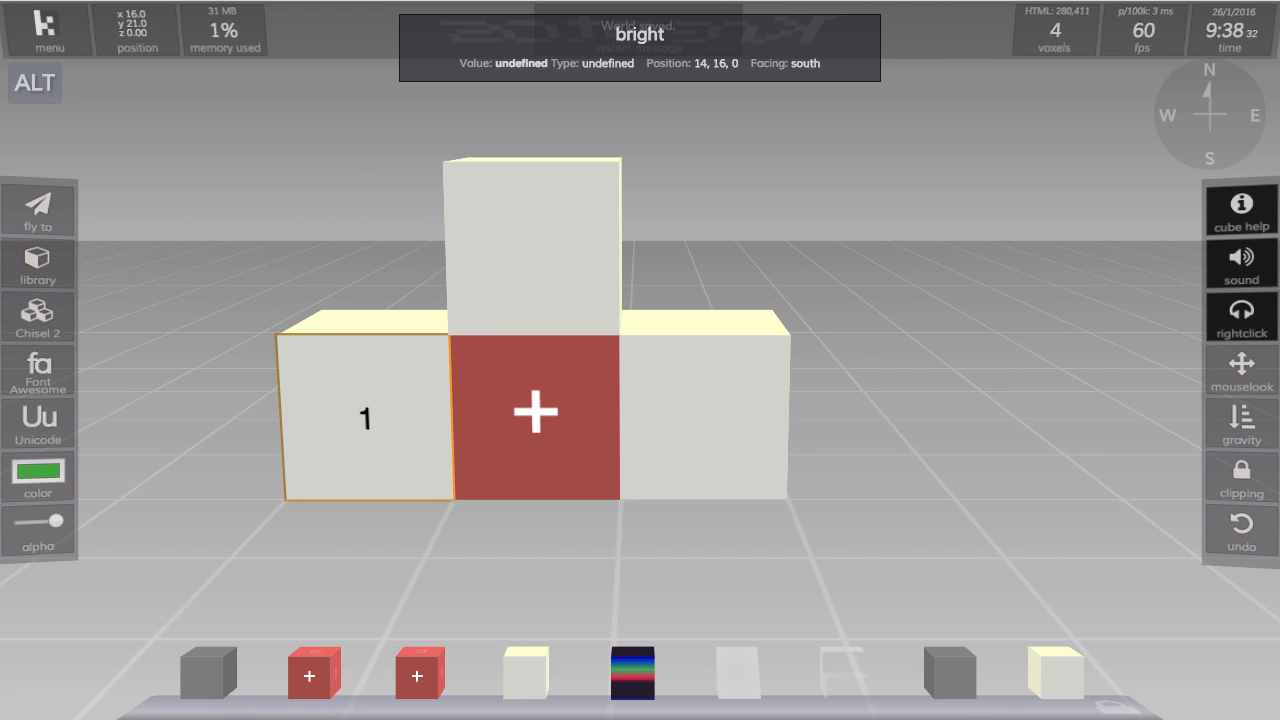
alt+click(508, 267)
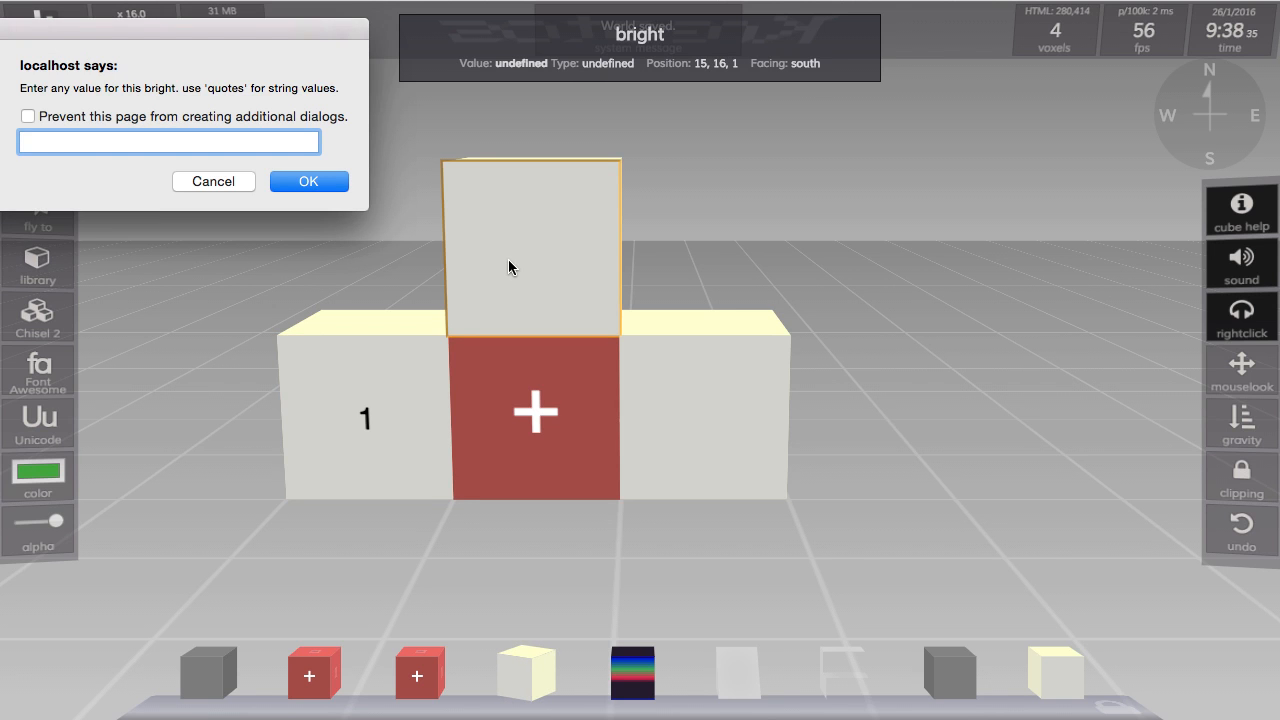
text(949)
key(Return)
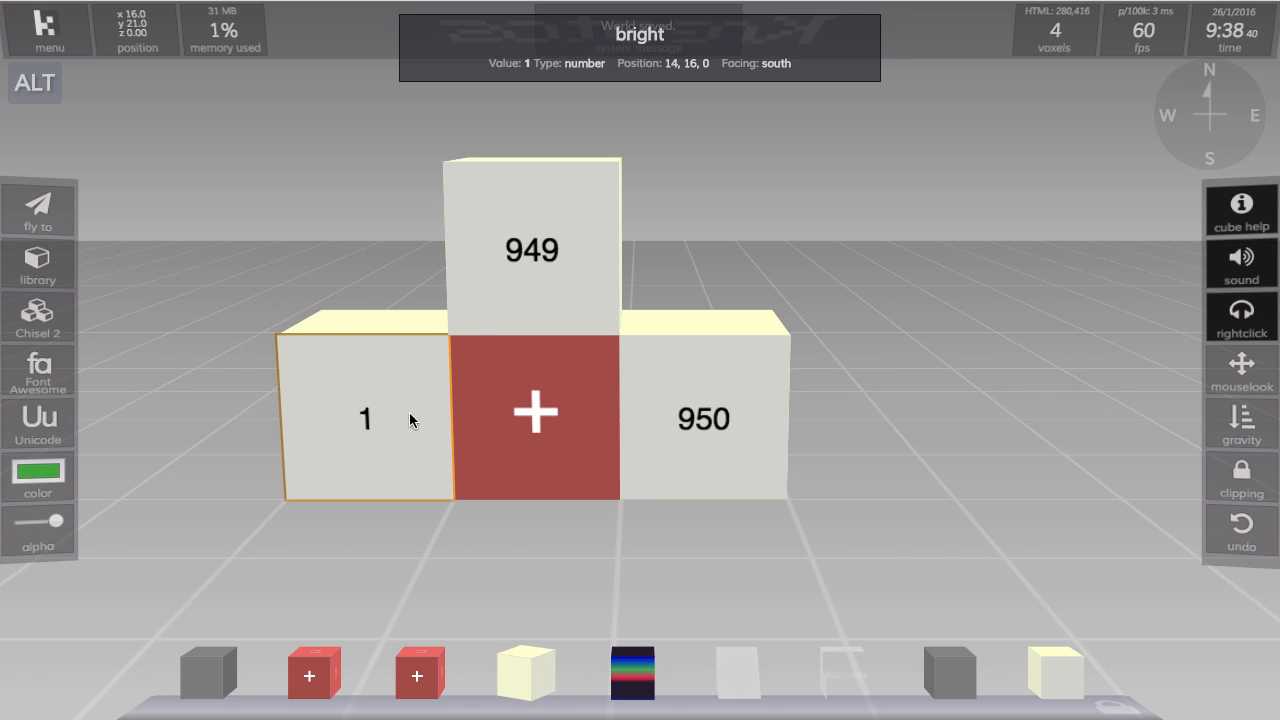
Set the plus block's input values to 450 in the west bright cube and 50 in the top one.
click(363, 416)
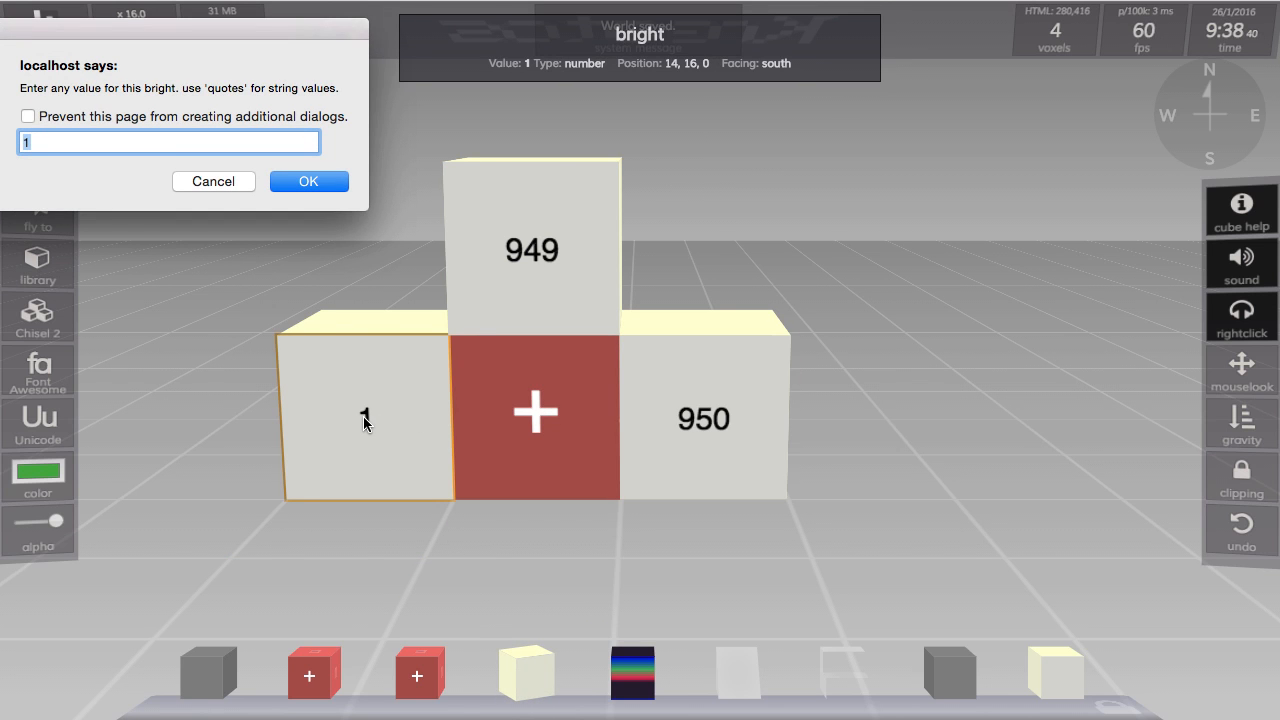
text(450)
key(Return)
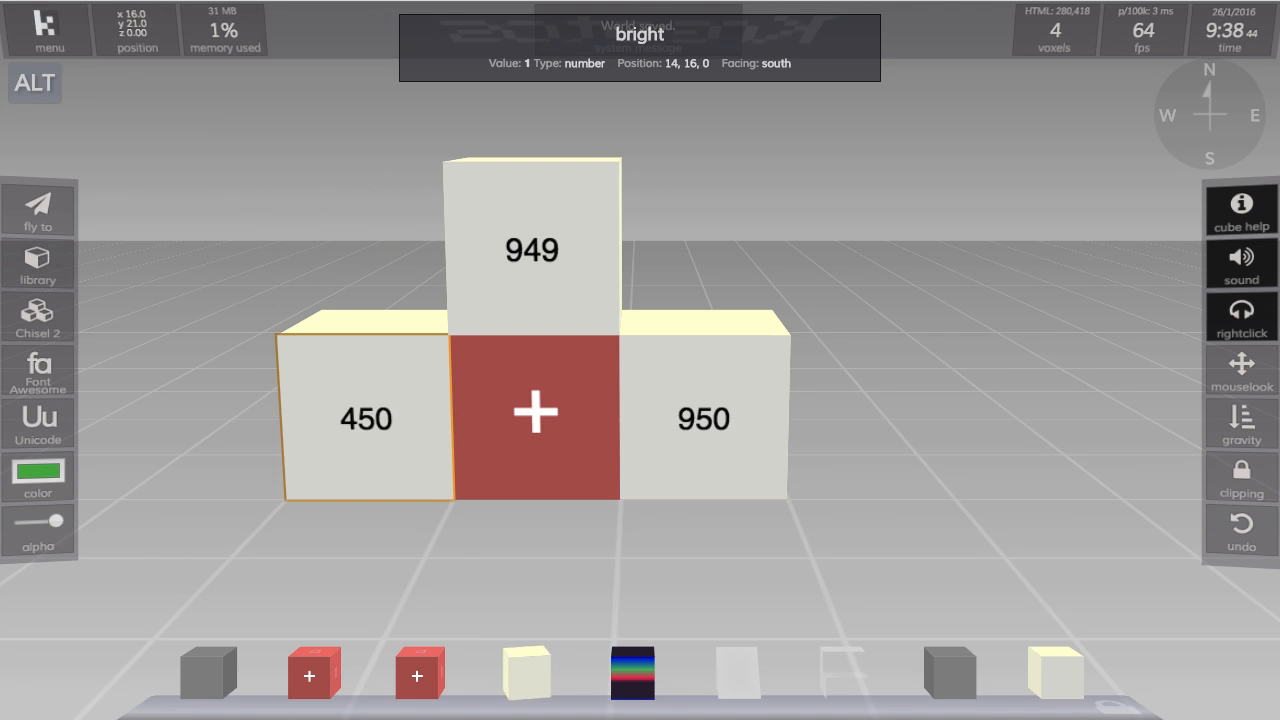
click(539, 286)
text(50)
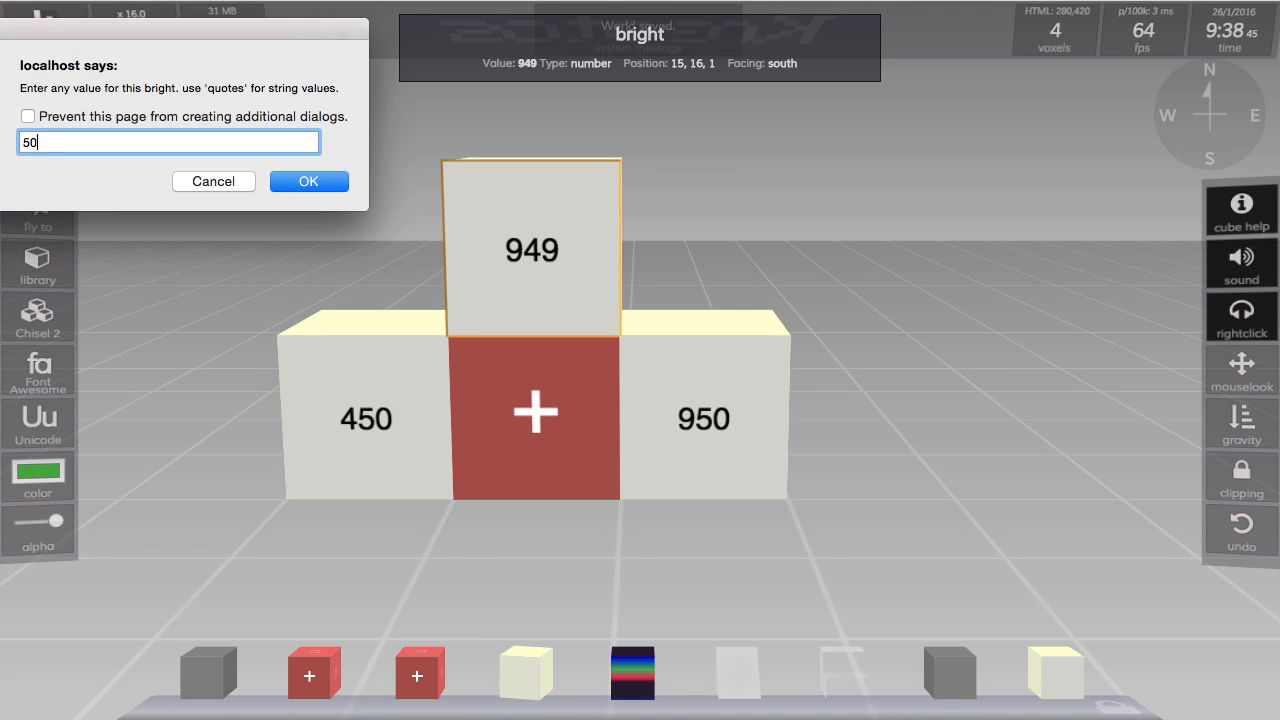
key(Return)
click(492, 412)
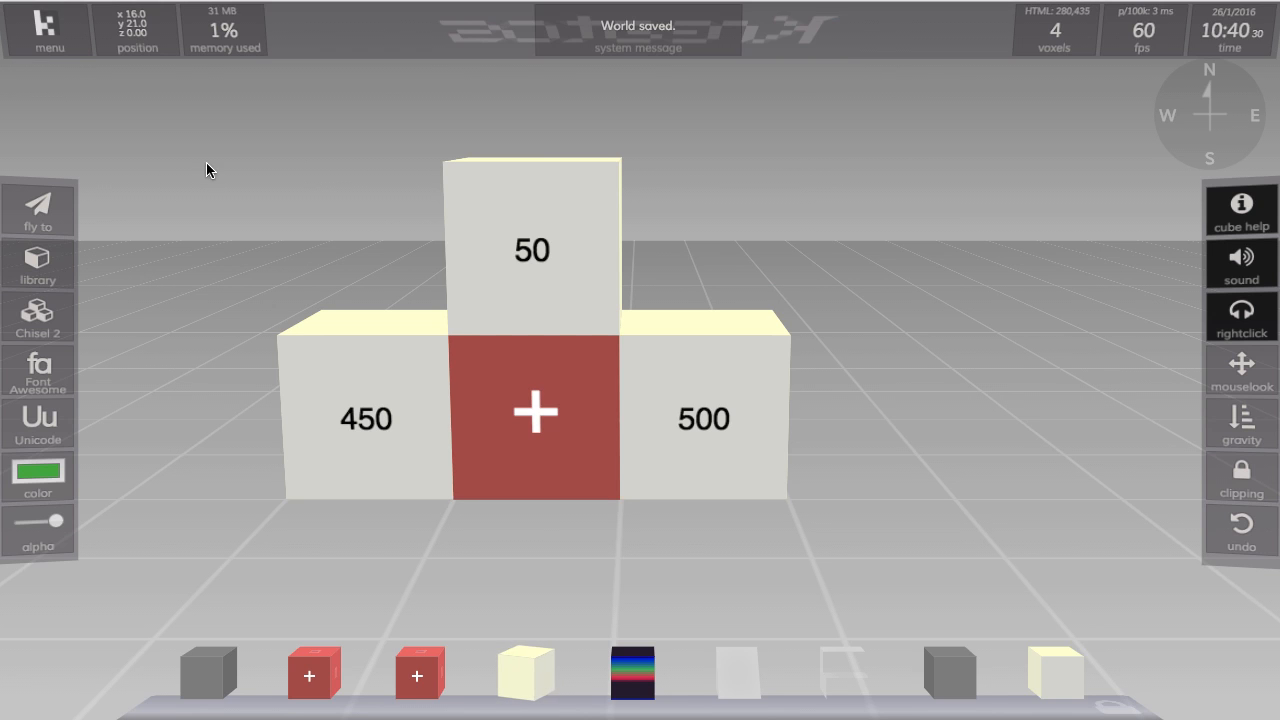
Hide the interface overlay and bring it back.
key(Escape)
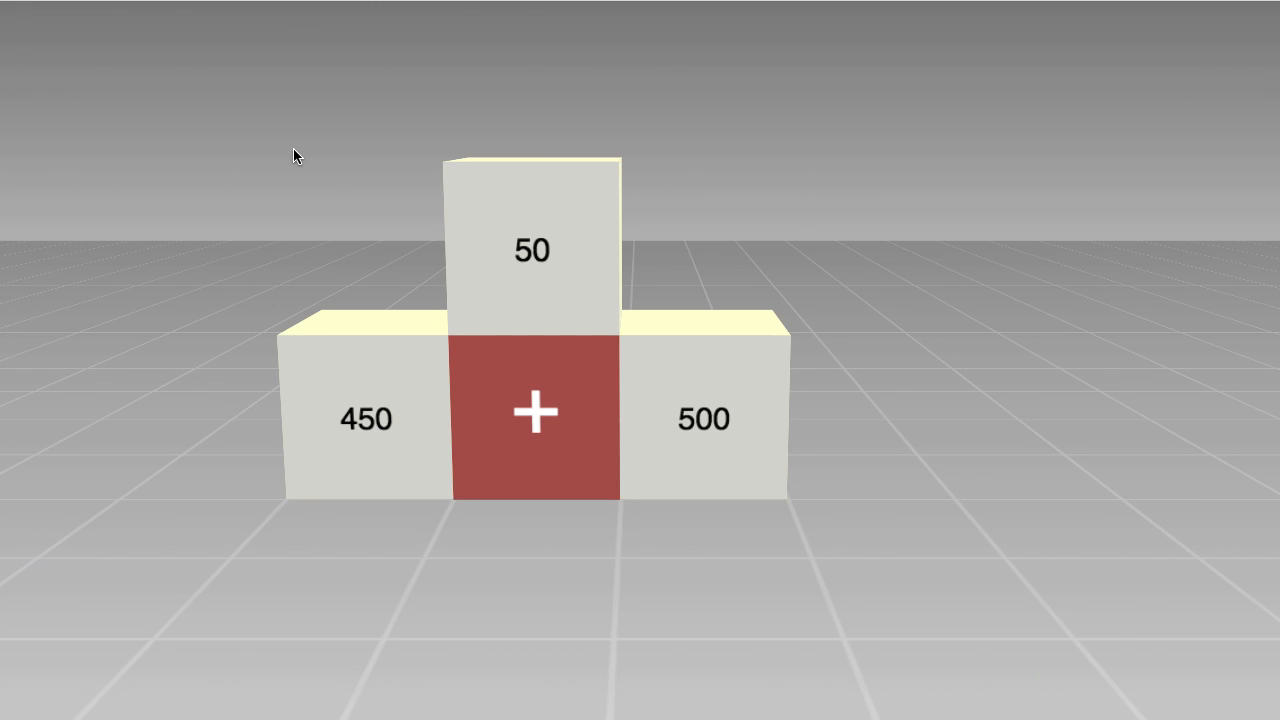
click(44, 42)
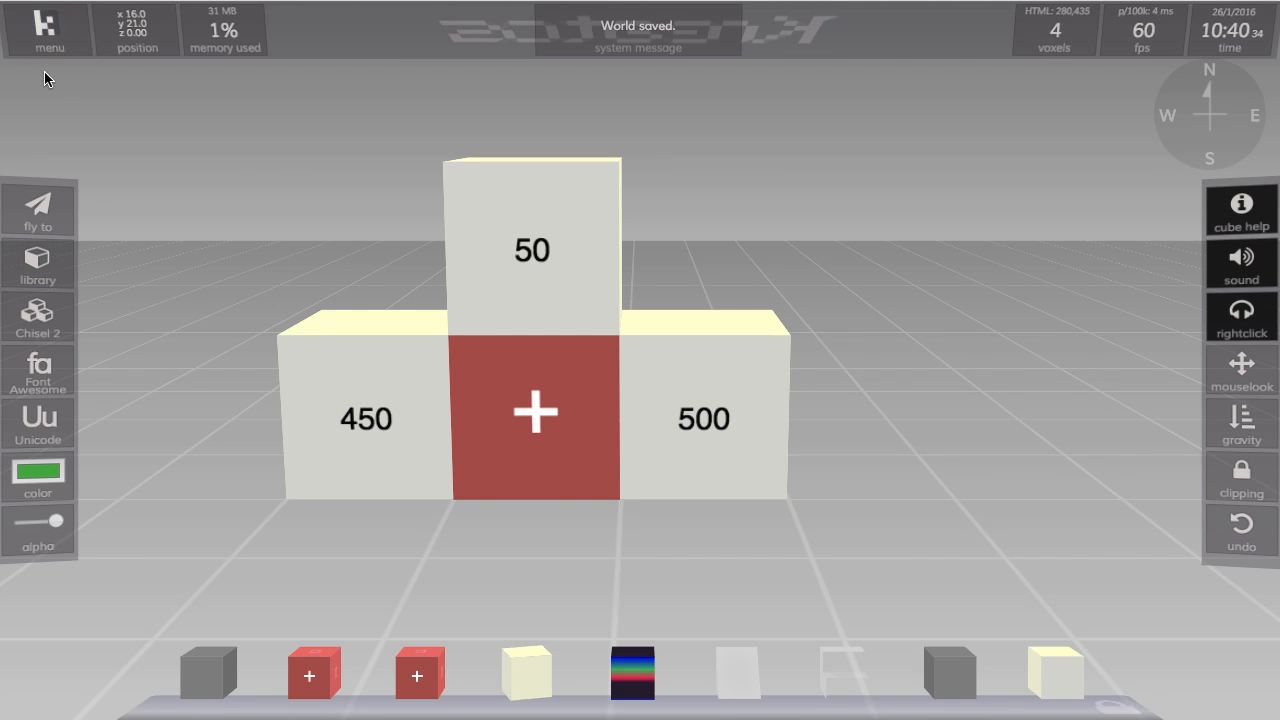
key(Escape)
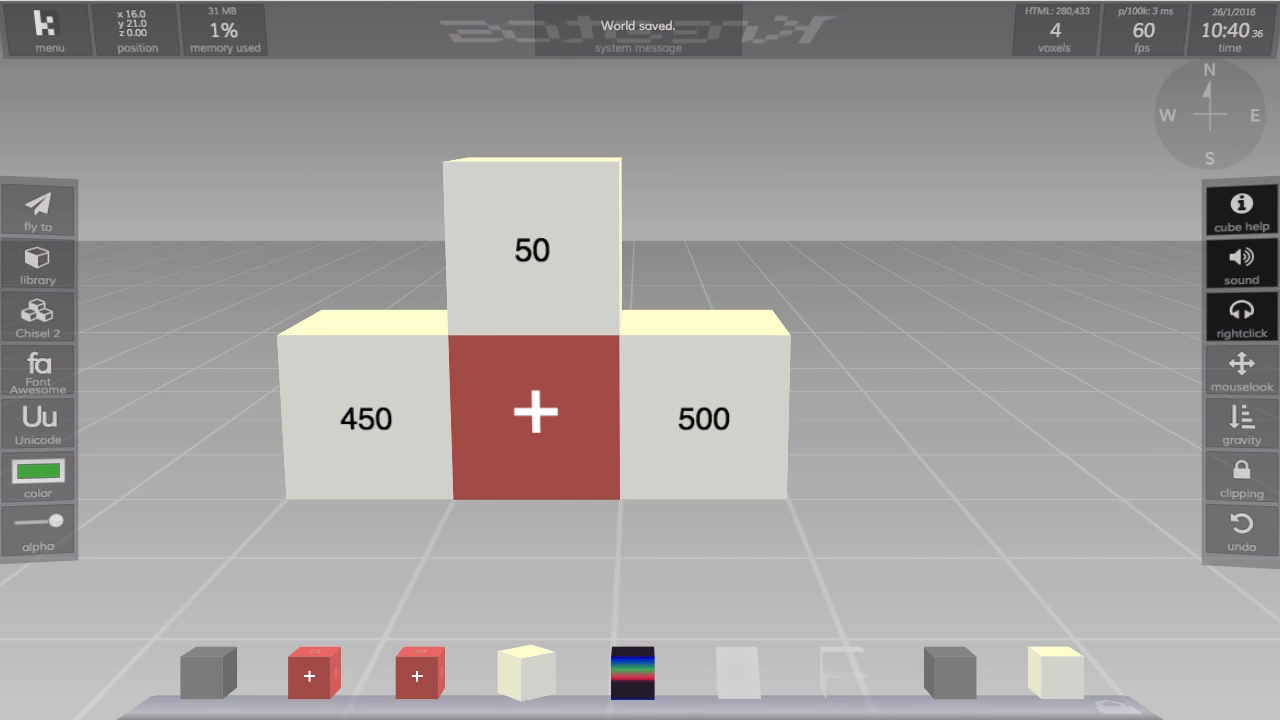
Move around the addition cubes, viewing them from the front, from farther back and from the west, and try mouselook.
key(w)
key(s)
key(d)
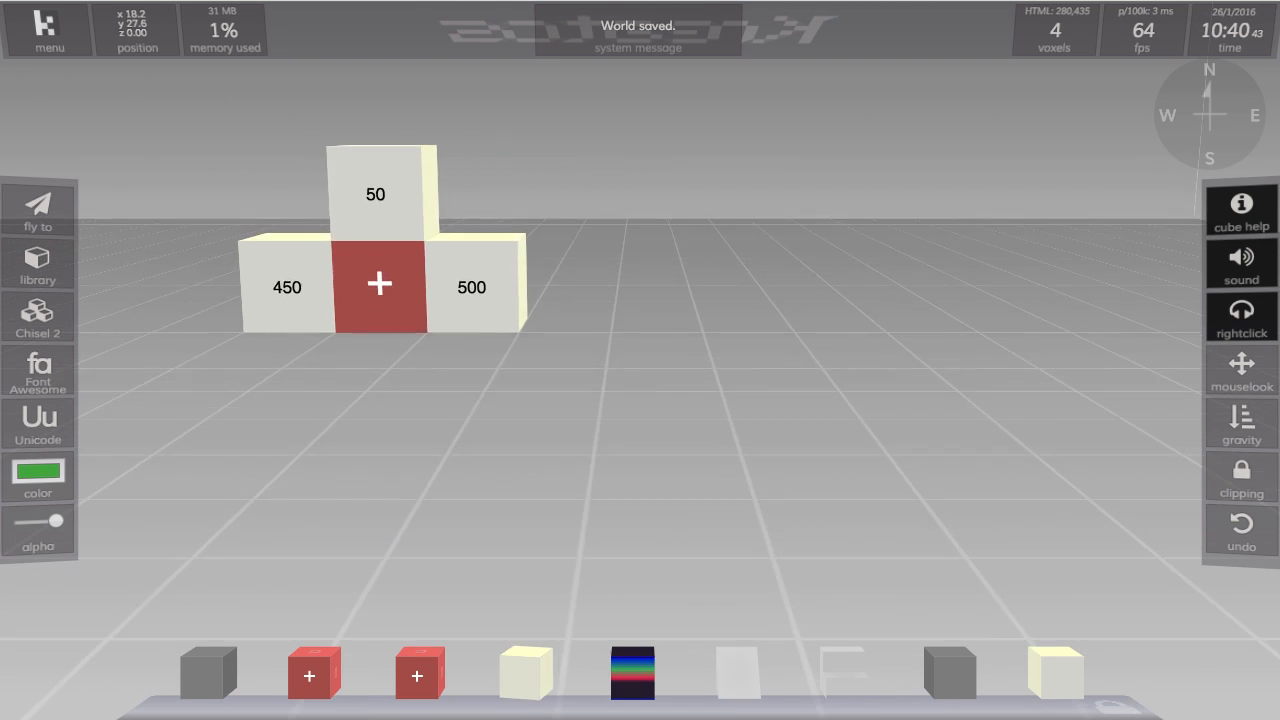
key(a)
key(w)
key(w)
right_drag(270, 103, 140, 103)
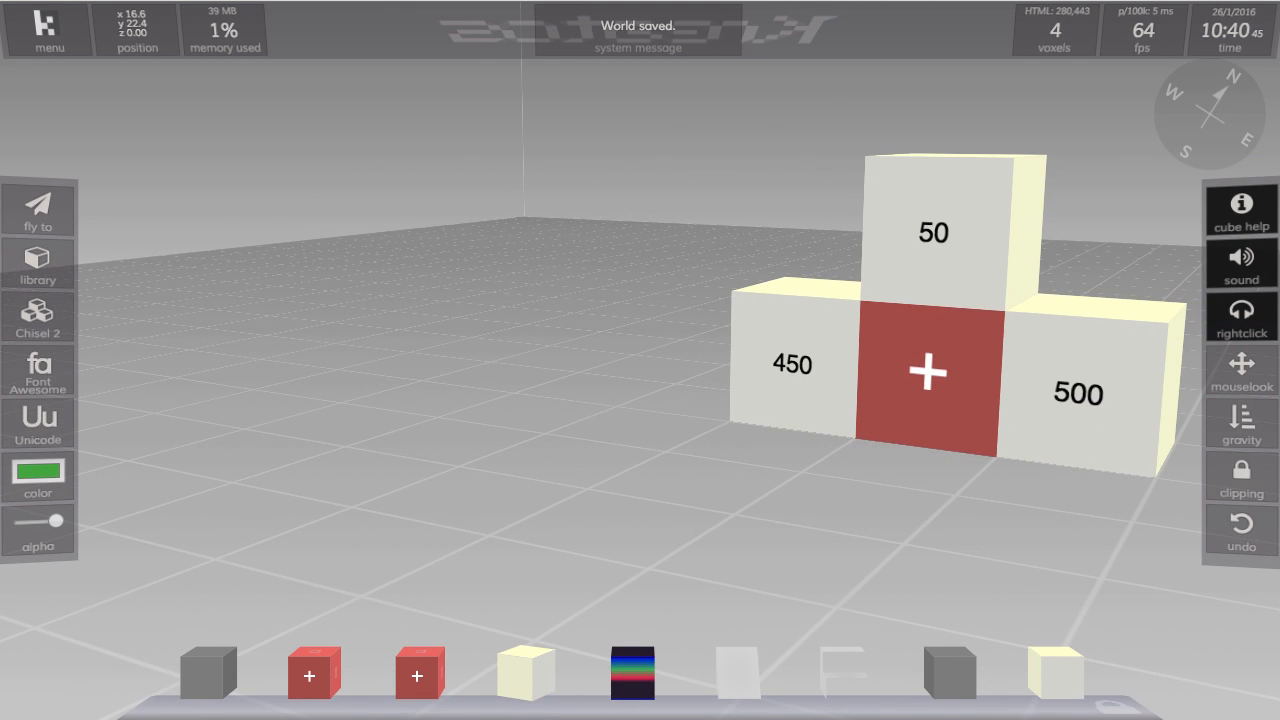
right_drag(640, 360, 720, 225)
key(Down)
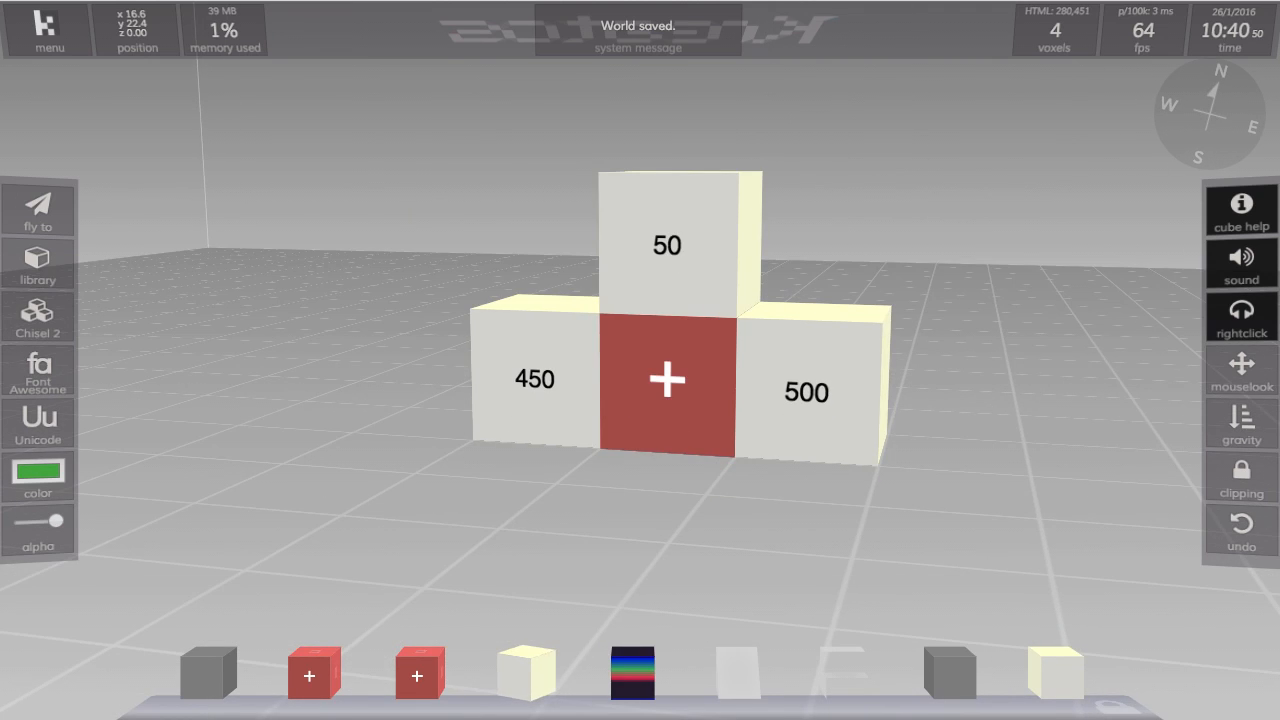
right_drag(400, 400, 716, 378)
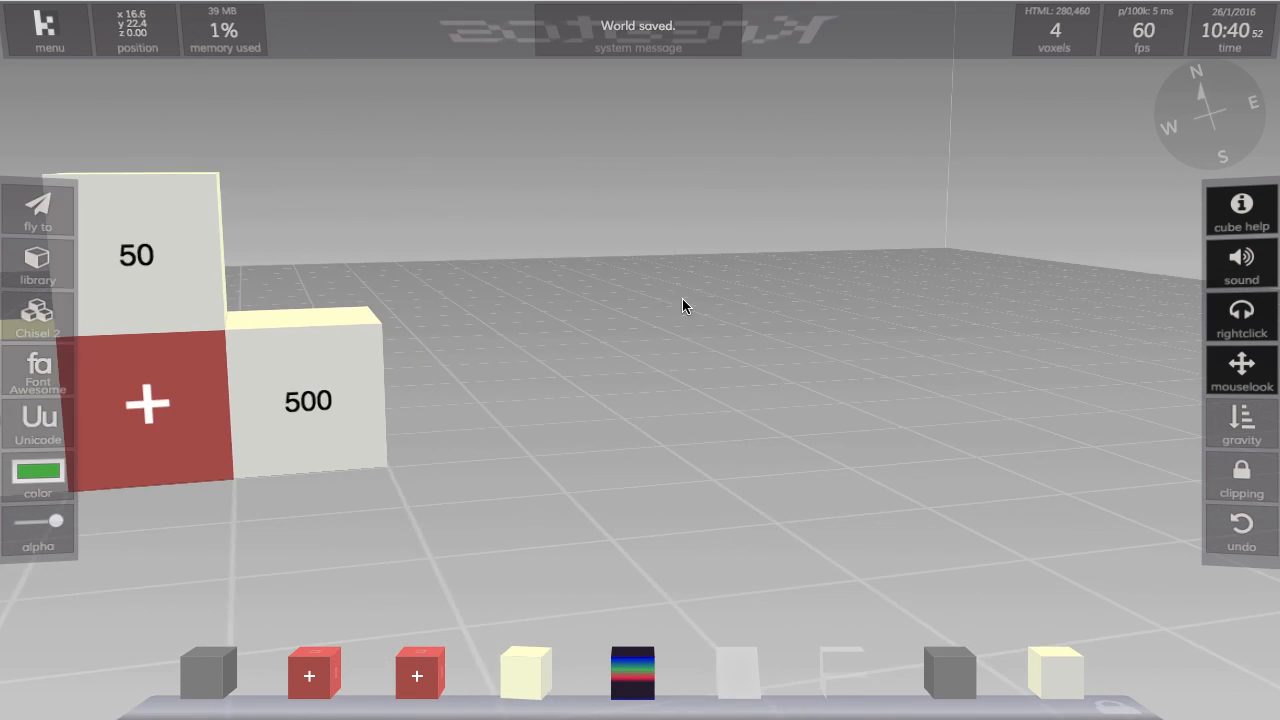
key(a)
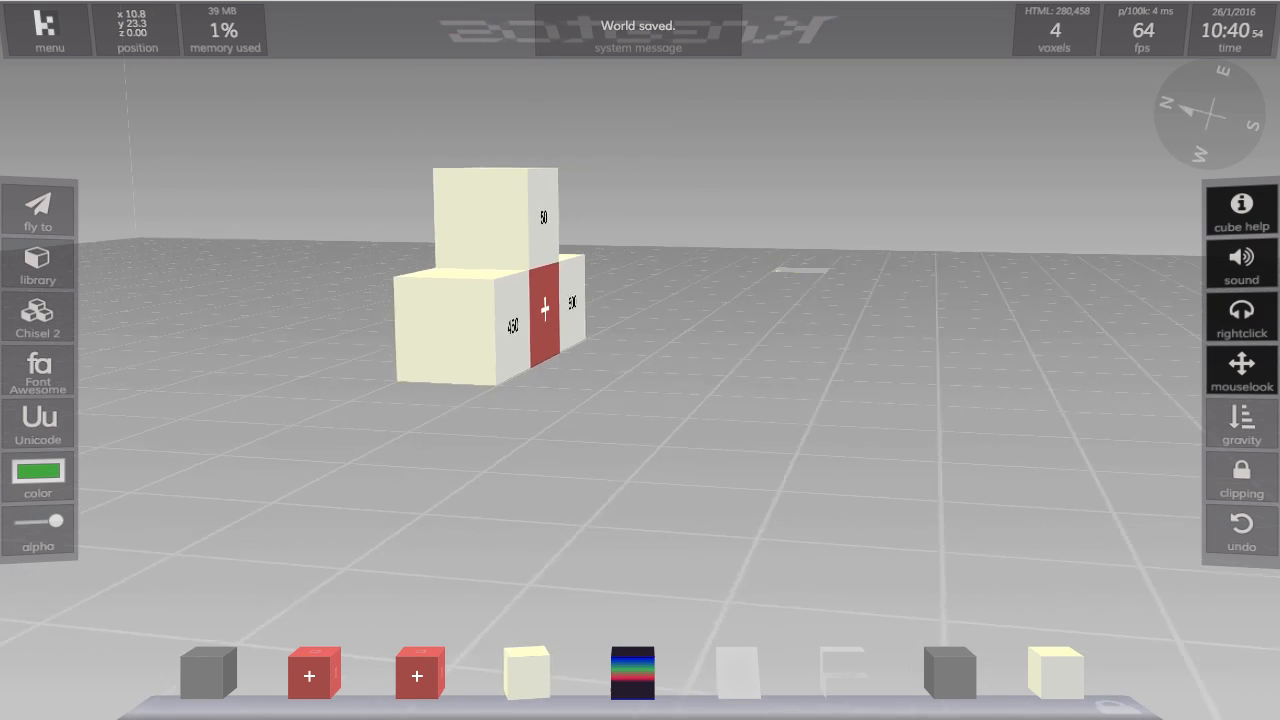
key(d)
key(a)
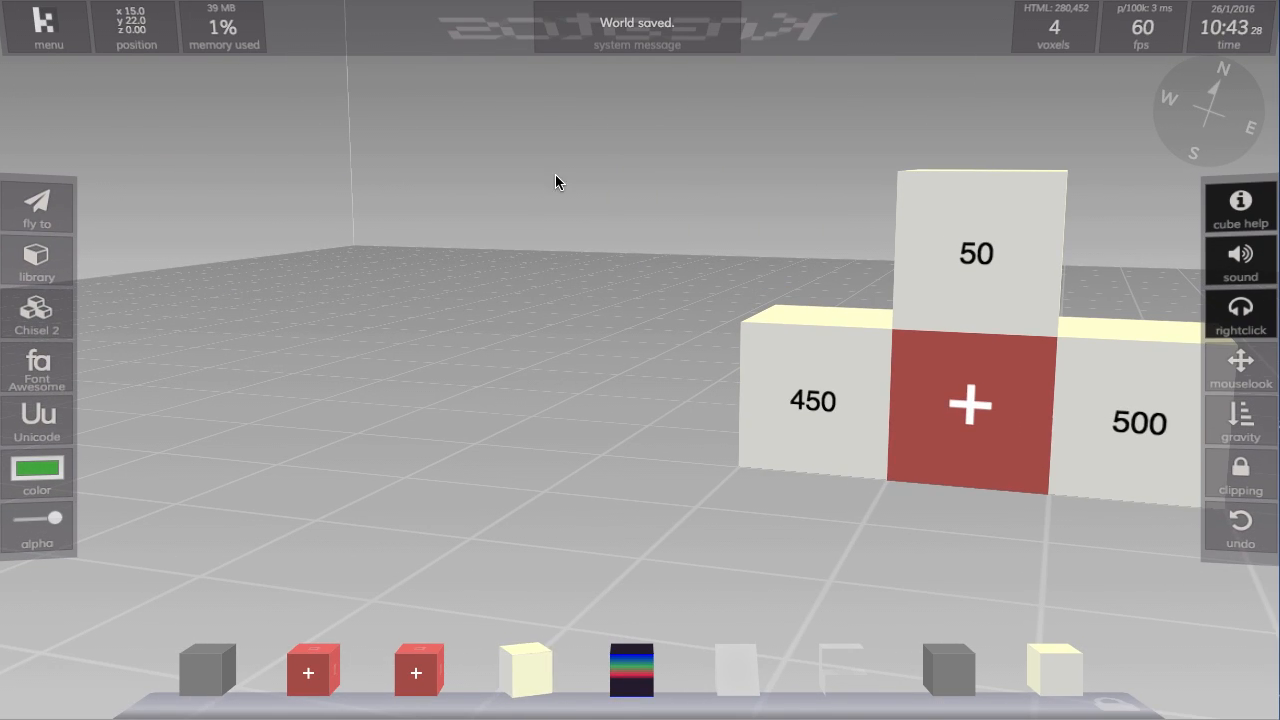
Fly up and back down, turn clipping on, turn it off again and descend below the floor.
key(e)
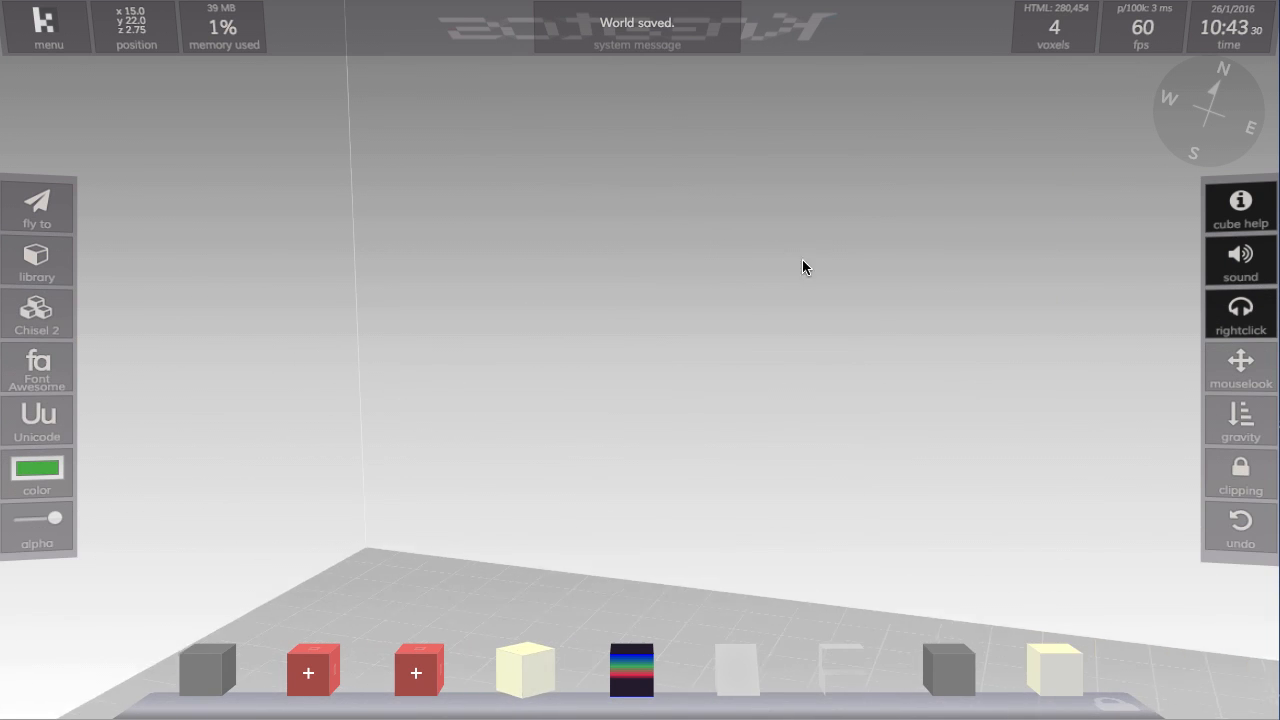
key(q)
click(1240, 472)
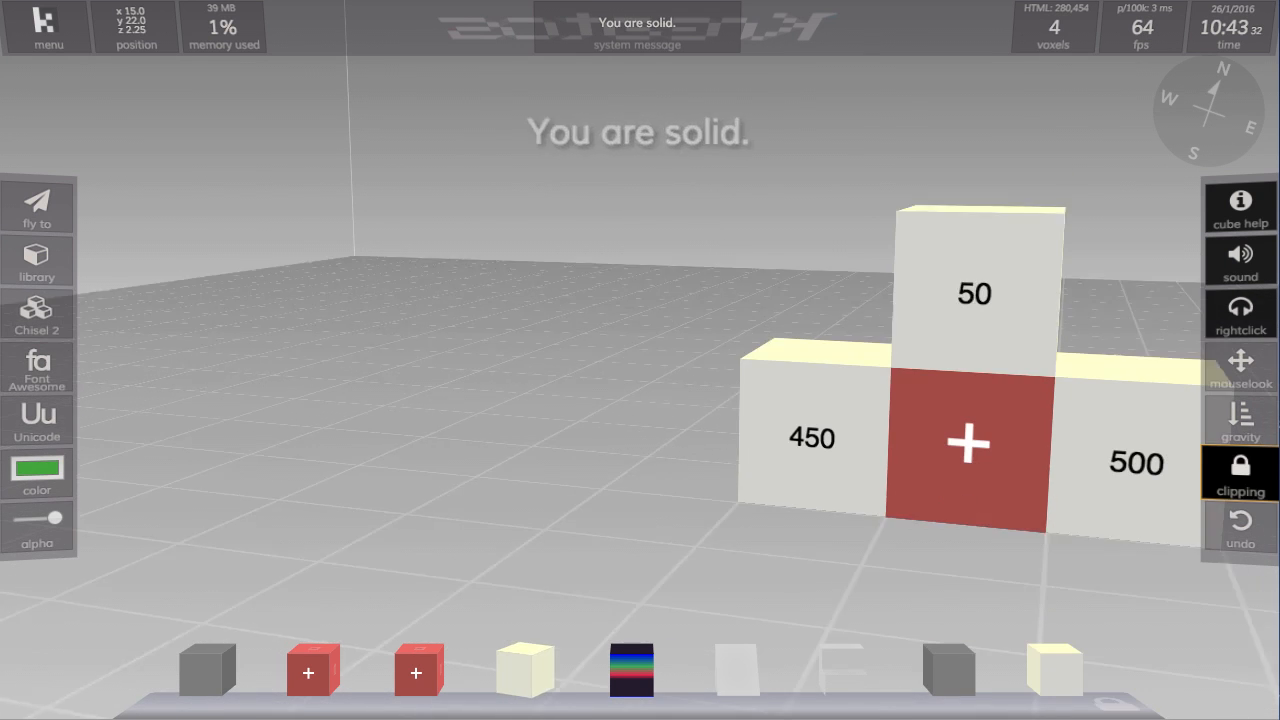
click(1240, 480)
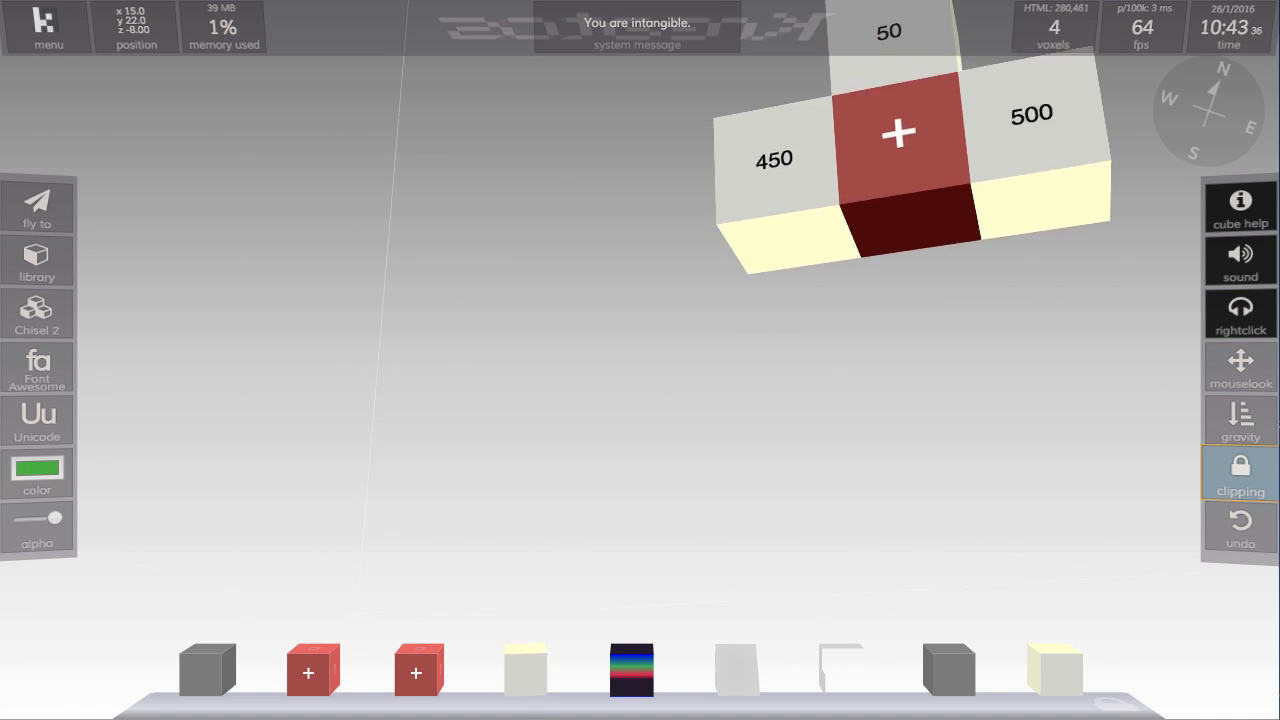
Rise above the floor, turn gravity on to drop back down, and turn gravity off again.
key(space)
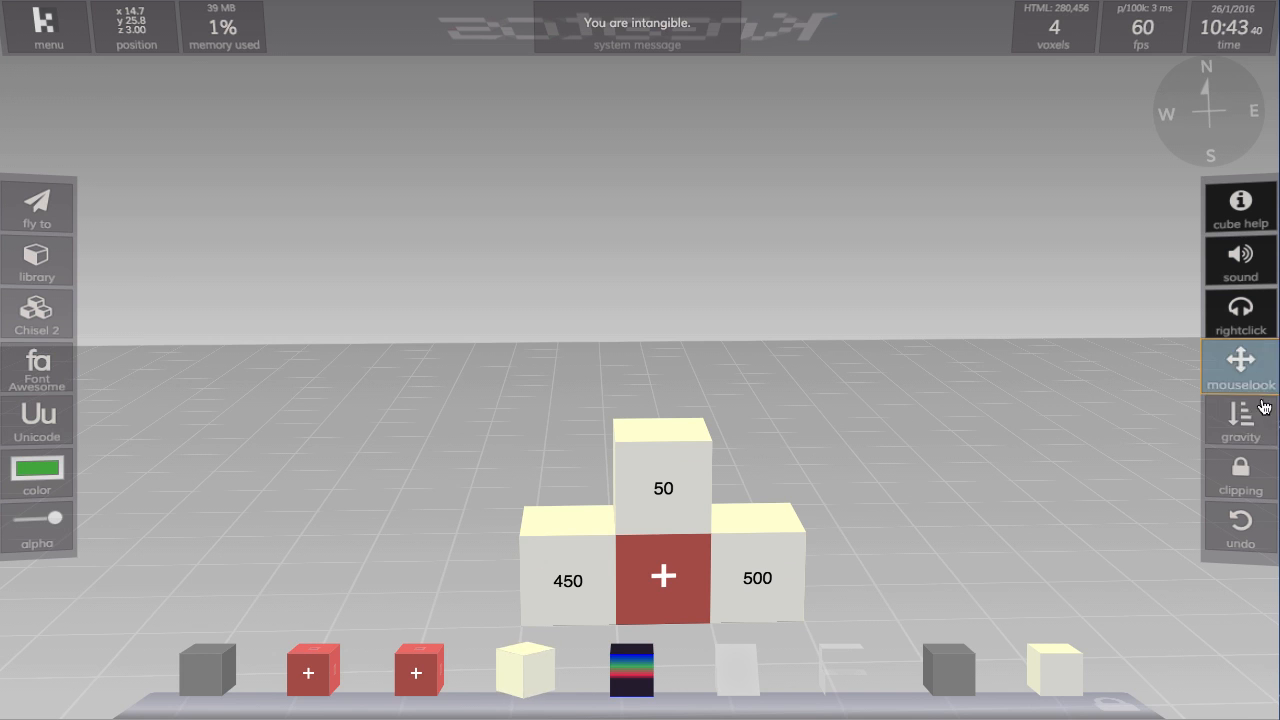
click(1258, 438)
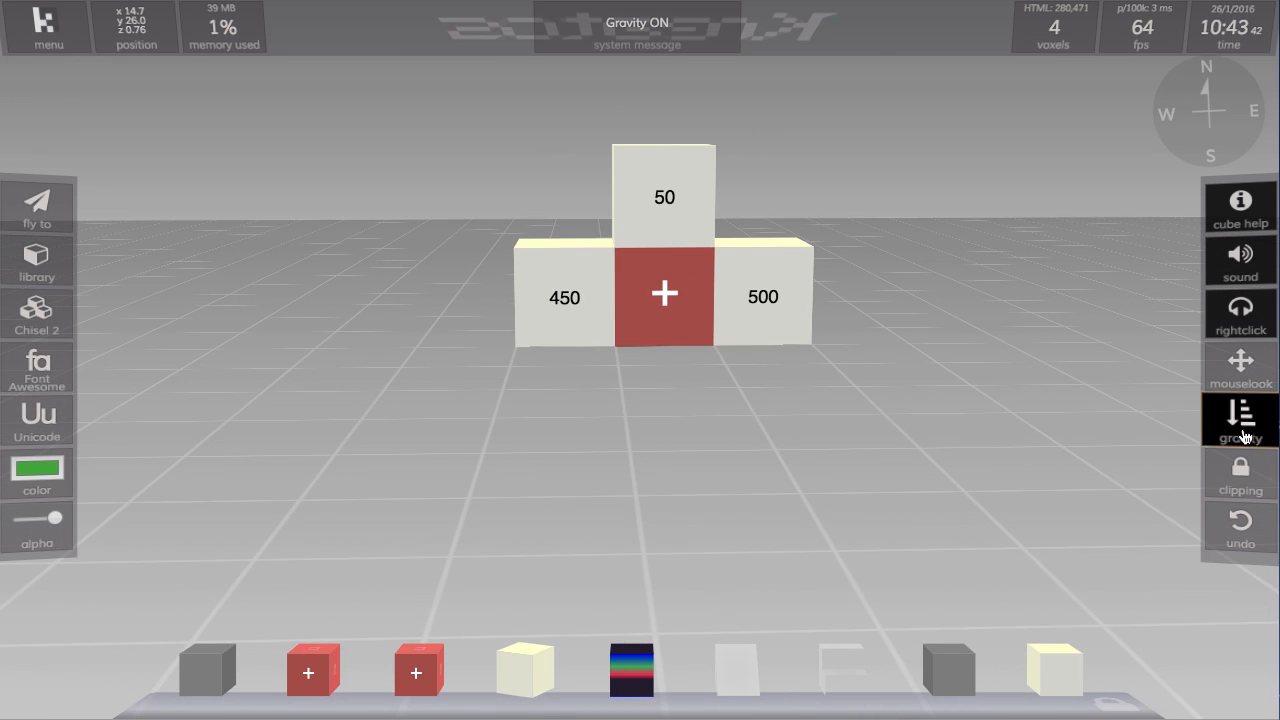
click(1245, 437)
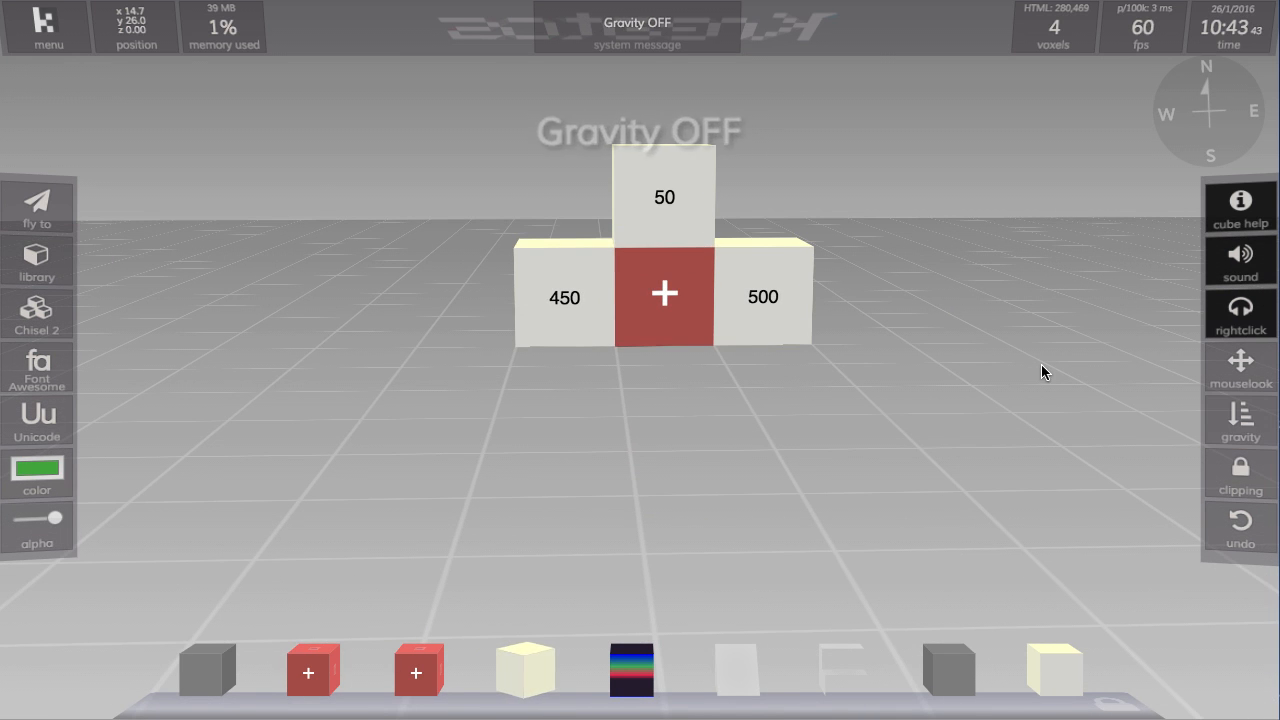
Fly to the viewpoint in front of the addition cubes, back away, and fly to it again.
click(38, 210)
click(313, 186)
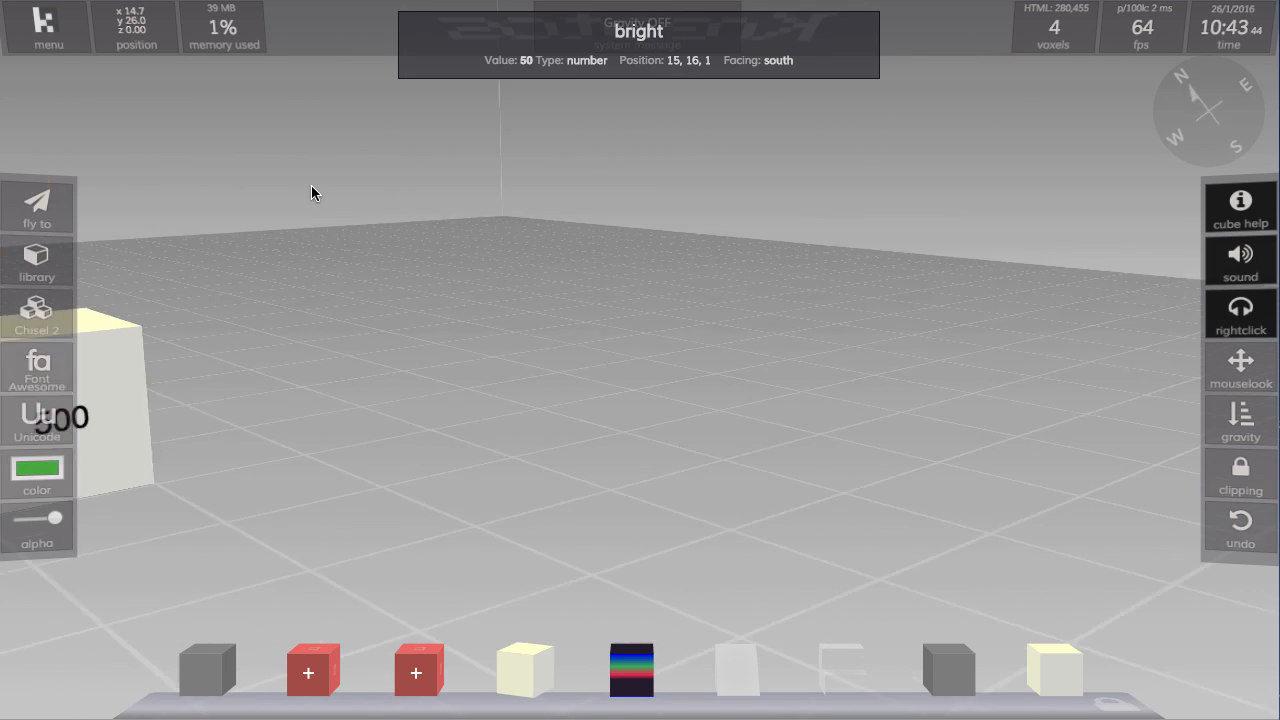
key(s)
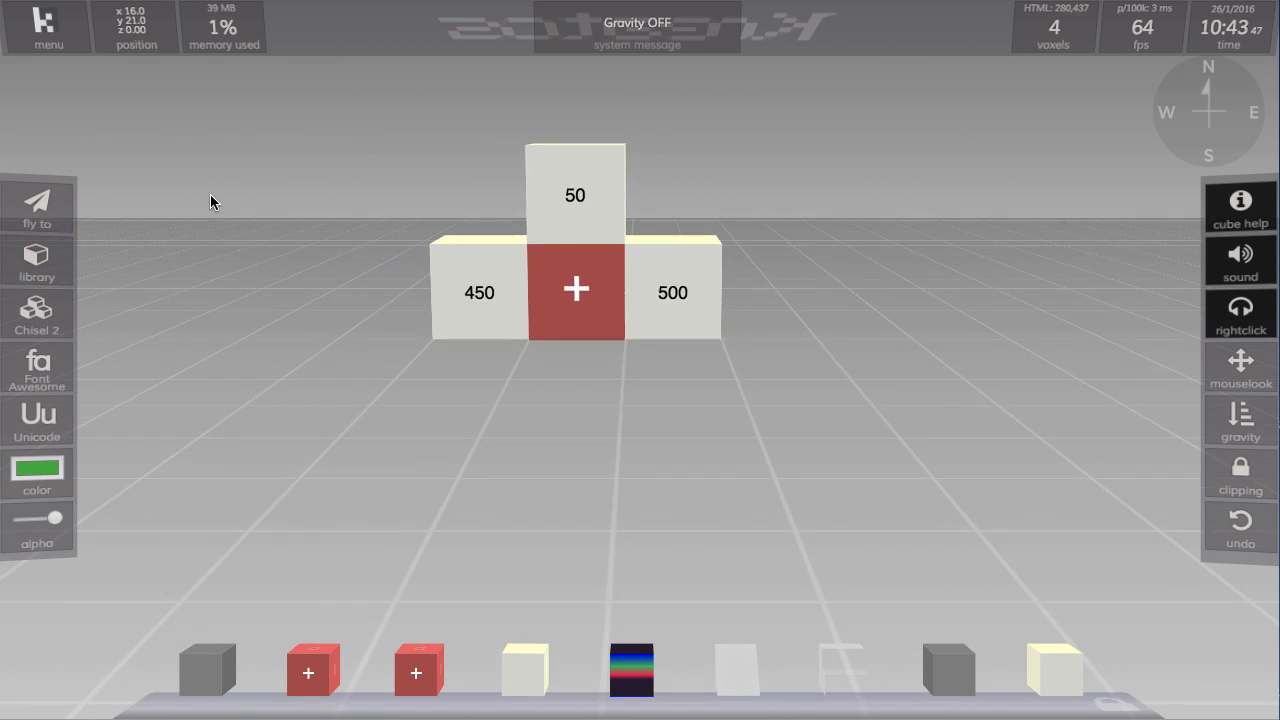
click(36, 210)
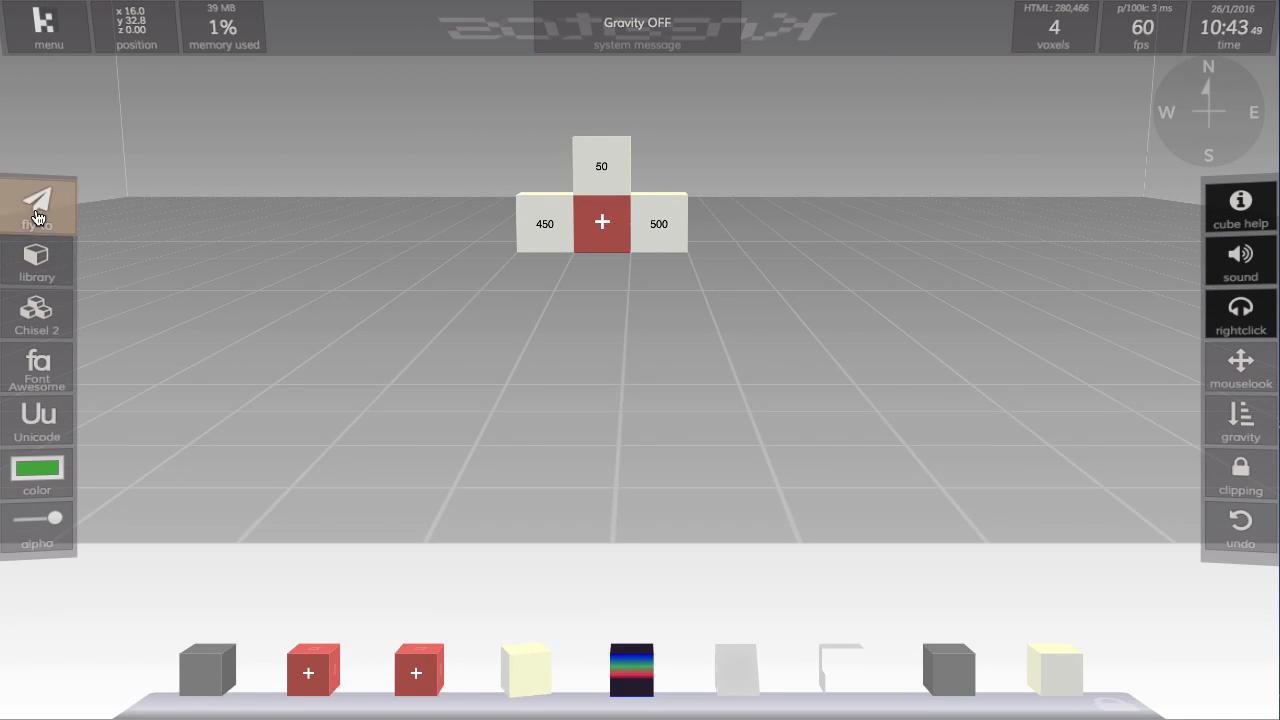
click(295, 182)
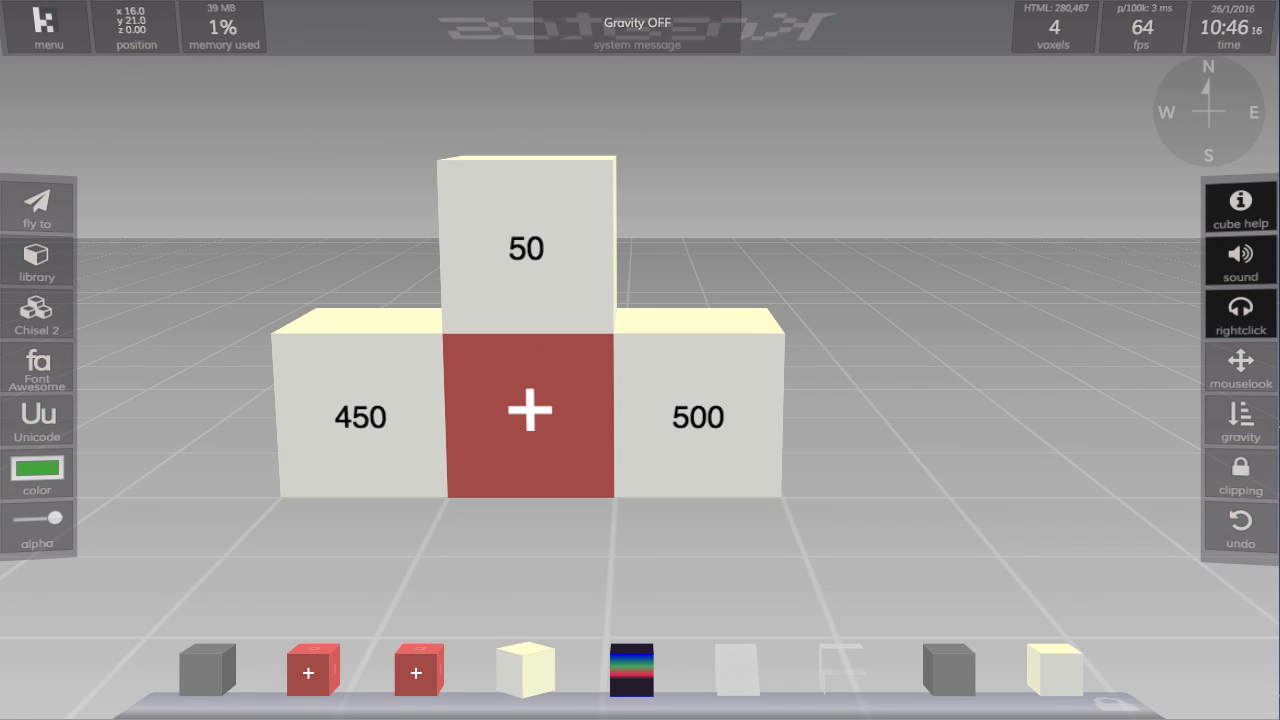
Rotate the bright cube west of the plus cube so its number no longer faces south.
key(a)
right_drag(248, 110, 520, 112)
mouse_move(726, 369)
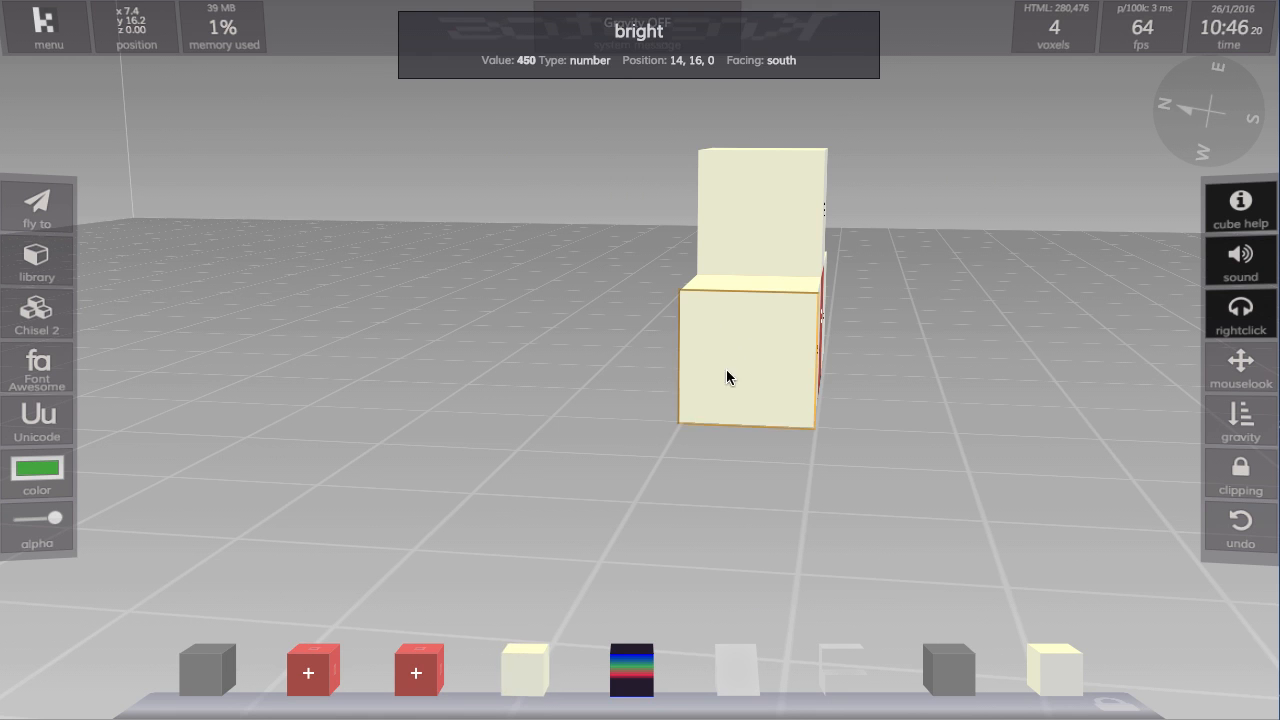
key(d)
right_drag(726, 369, 460, 369)
Move the plus cube two cells north, out from between the two bright cubes.
mouse_move(701, 356)
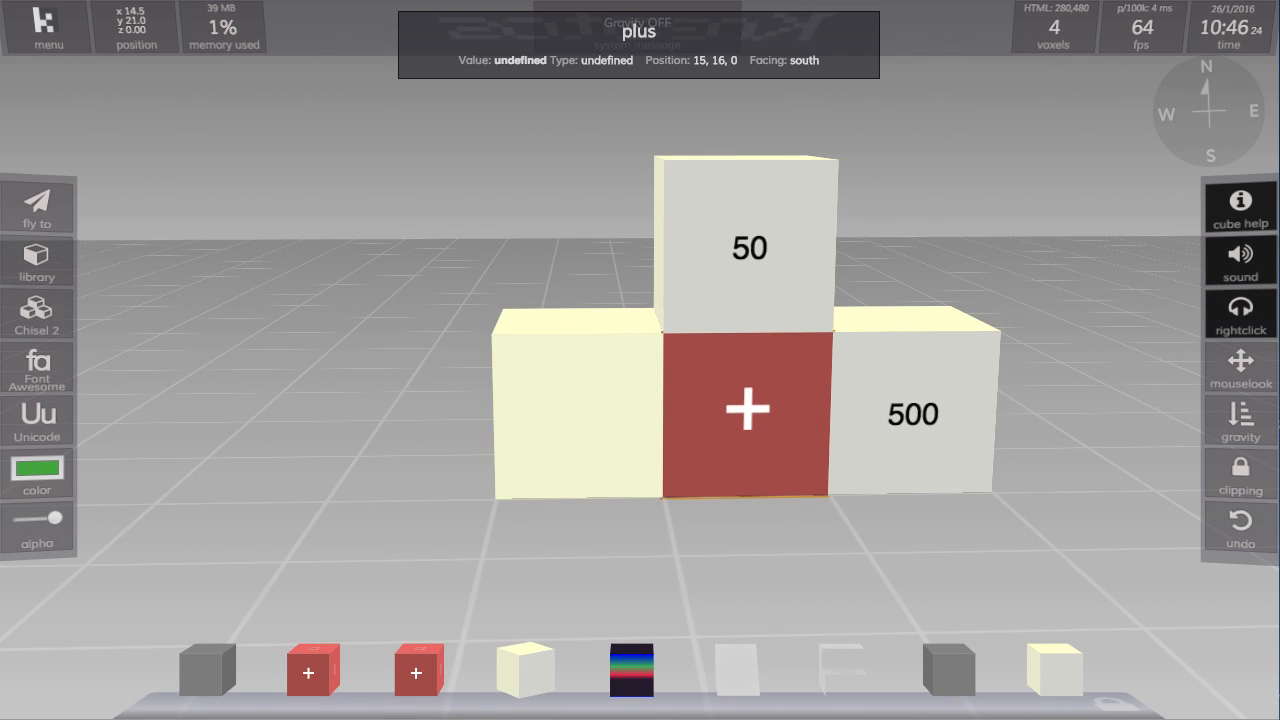
key(Up)
key(Up)
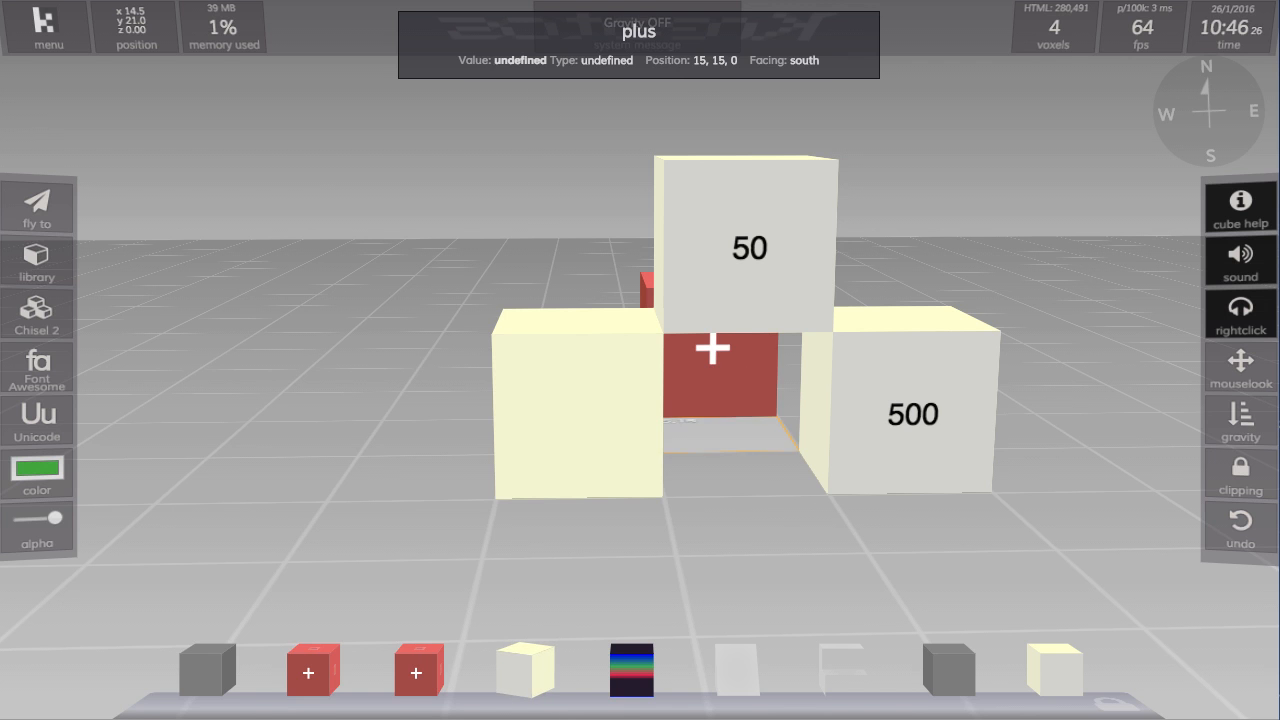
Paint a green ring of eight floor cells around an empty centre cell south of the cubes.
key(s)
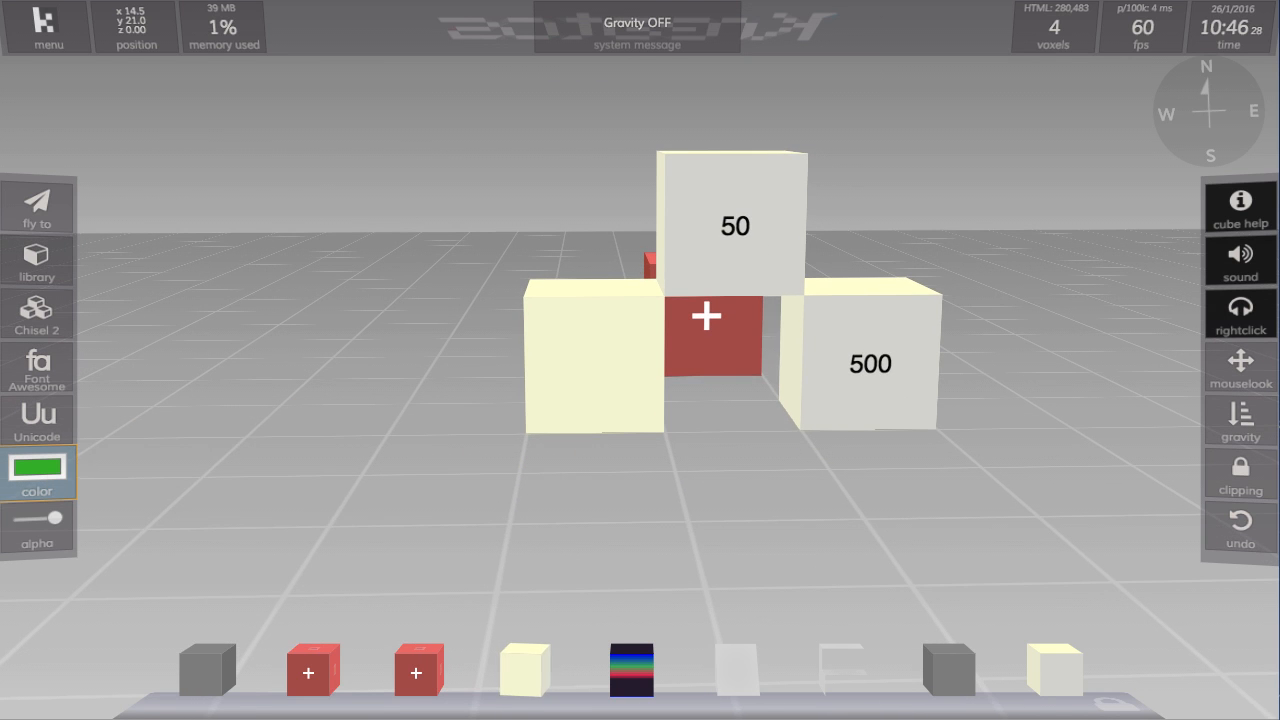
mouse_move(478, 514)
alt+mouse_down()
mouse_move(705, 507)
mouse_move(773, 575)
mouse_move(764, 540)
mouse_move(588, 514)
mouse_move(471, 479)
mouse_move(87, 482)
alt+mouse_up()
key(s)
Set the paint colour to brownish orange and clear the green from the ring's four middle side cells.
click(40, 470)
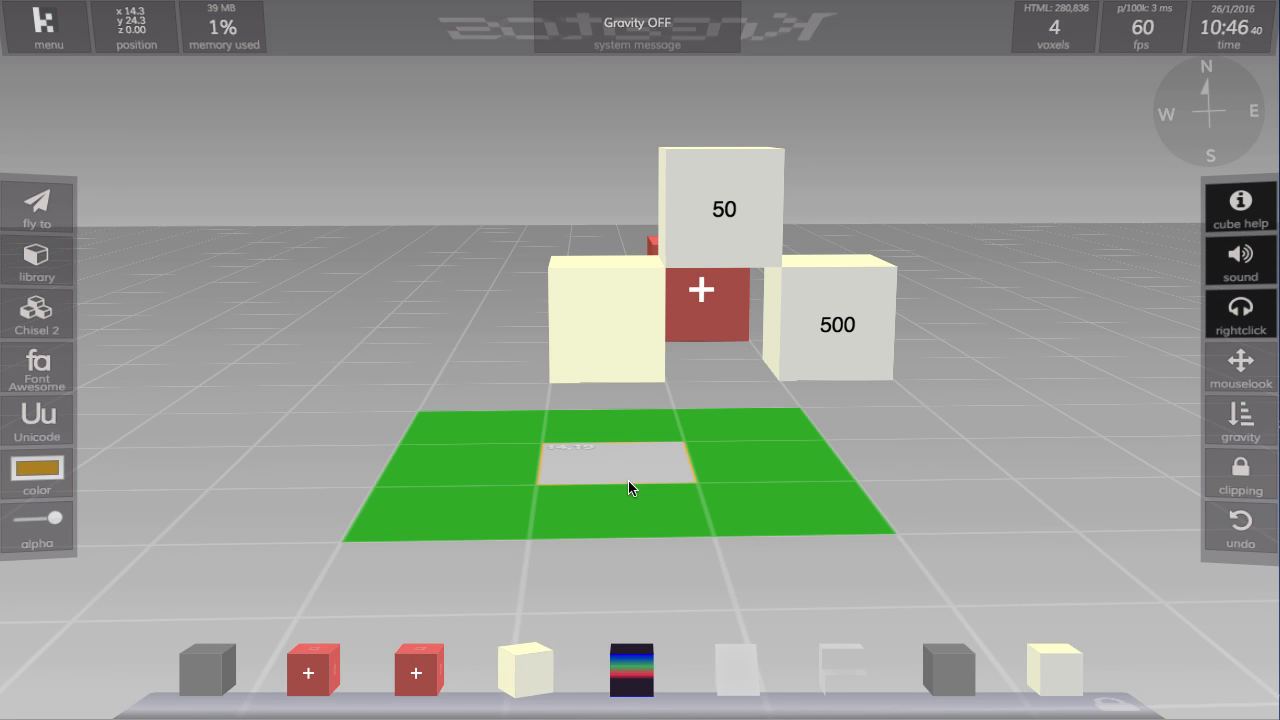
key(alt)
alt+click(485, 478)
alt+click(593, 509)
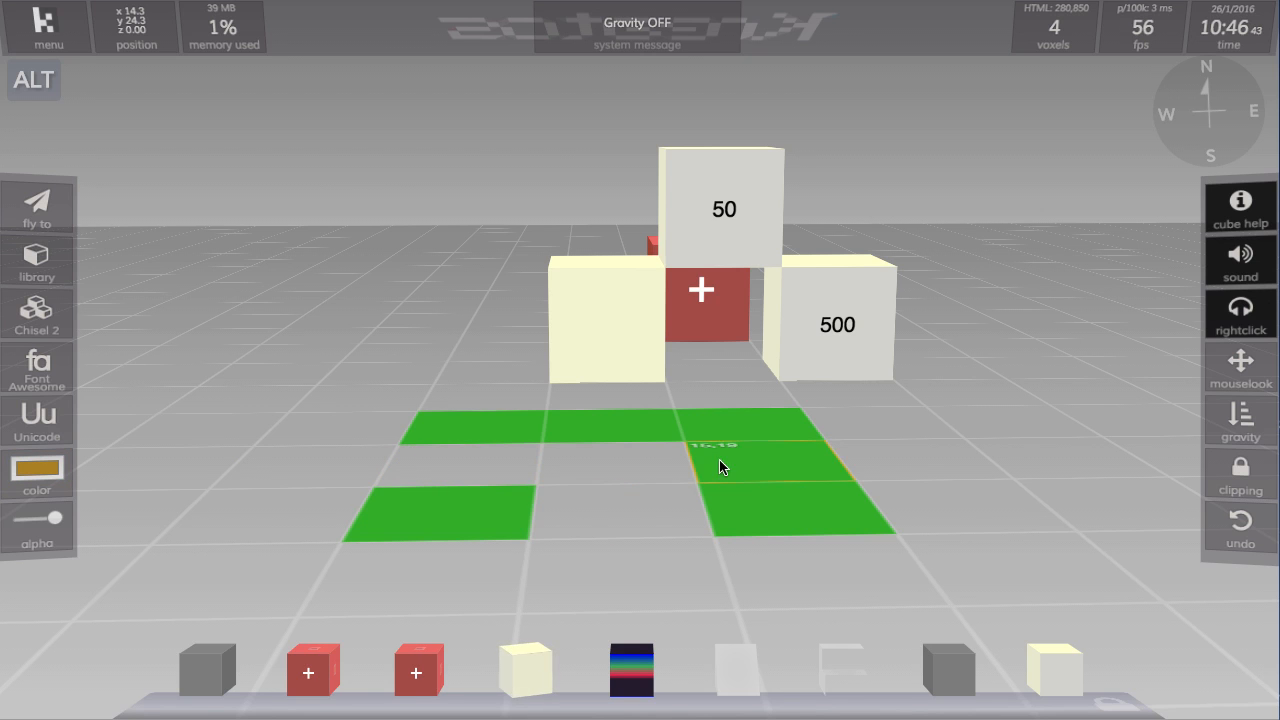
alt+click(720, 459)
alt+click(568, 430)
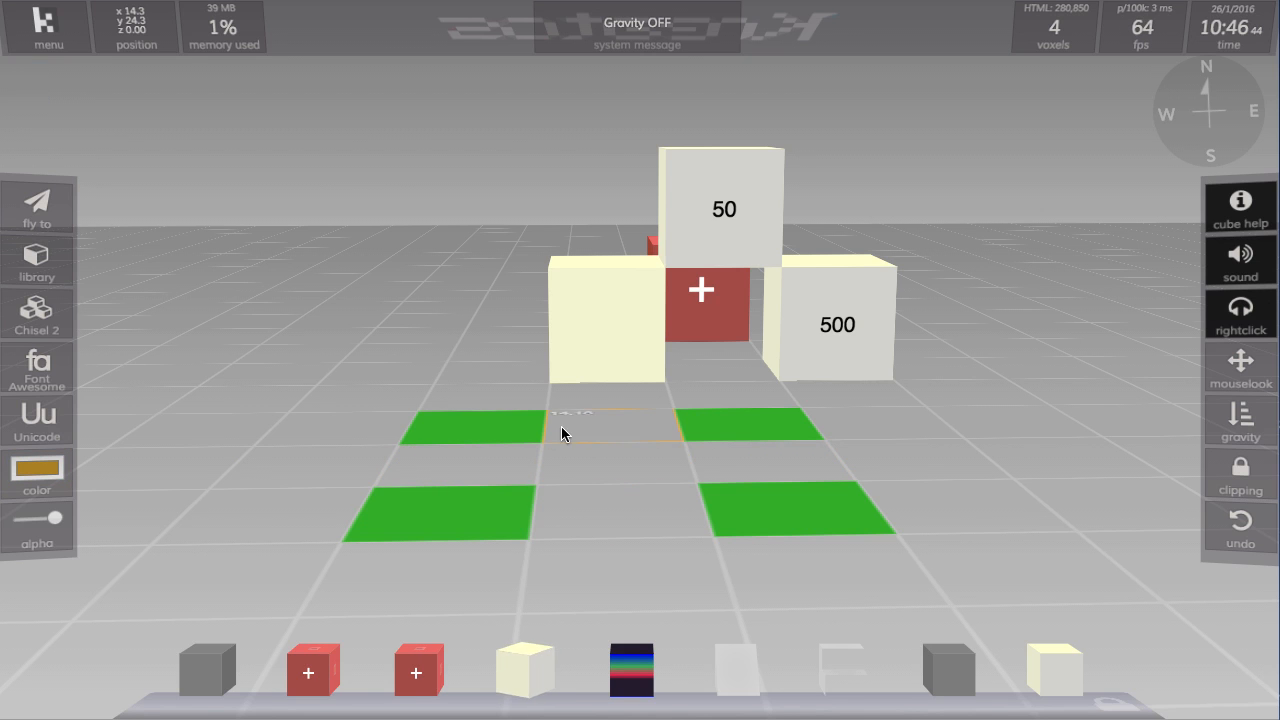
Paint the four cleared side cells of the ring brownish orange.
alt+click(615, 428)
alt+click(738, 462)
alt+click(668, 503)
alt+click(494, 471)
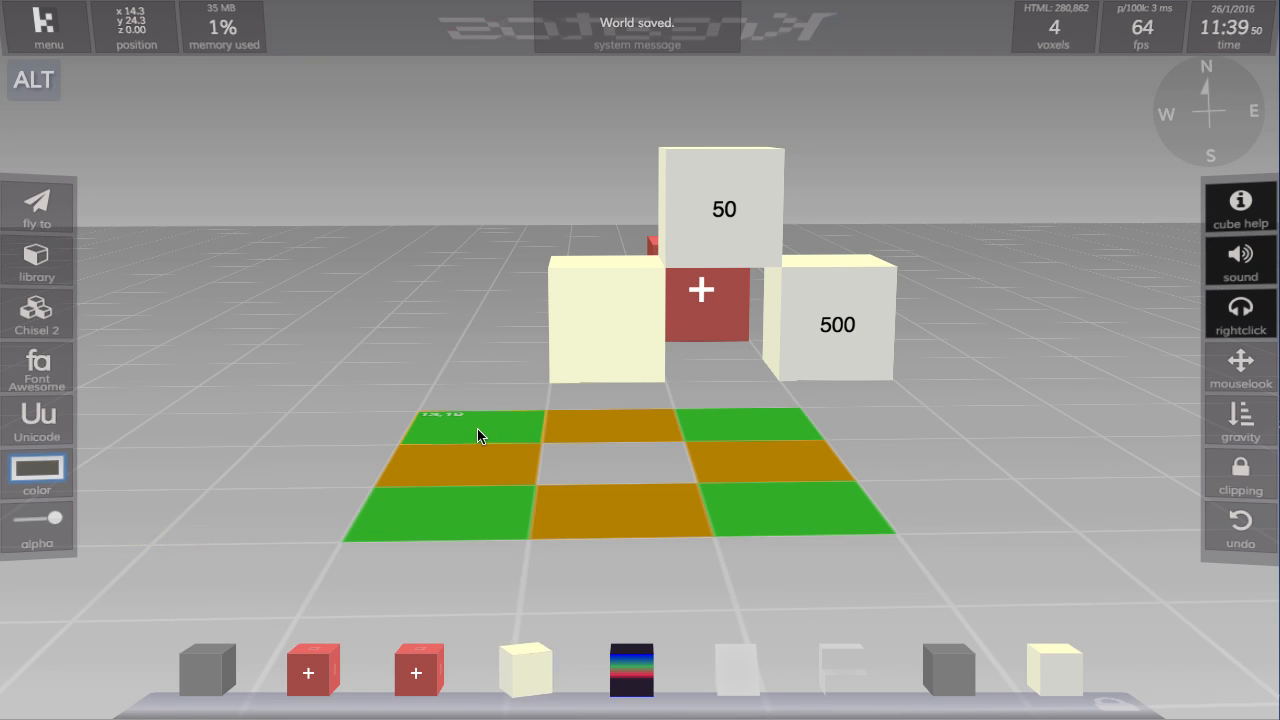
Paint the whole three-by-three block of floor cells dark grey, including its empty centre.
alt+click(477, 428)
alt+click(577, 425)
alt+click(705, 436)
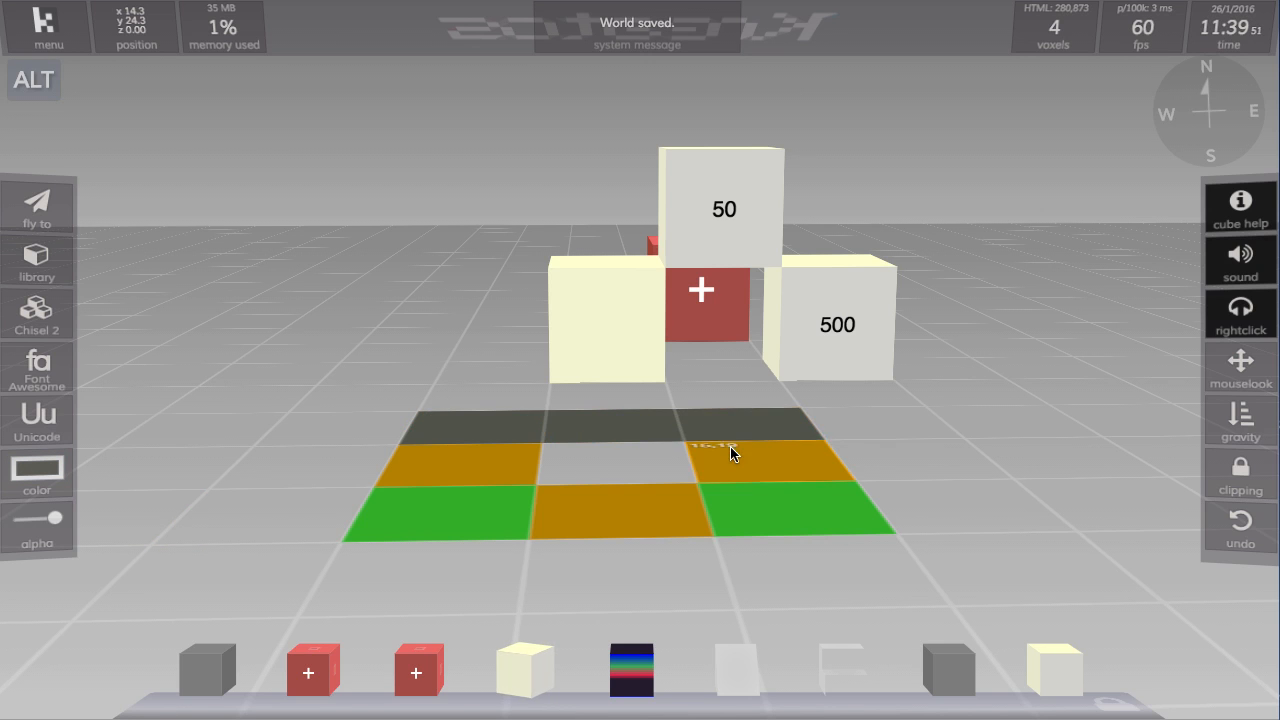
alt+click(735, 456)
alt+click(645, 460)
alt+click(515, 463)
alt+click(499, 512)
alt+click(620, 510)
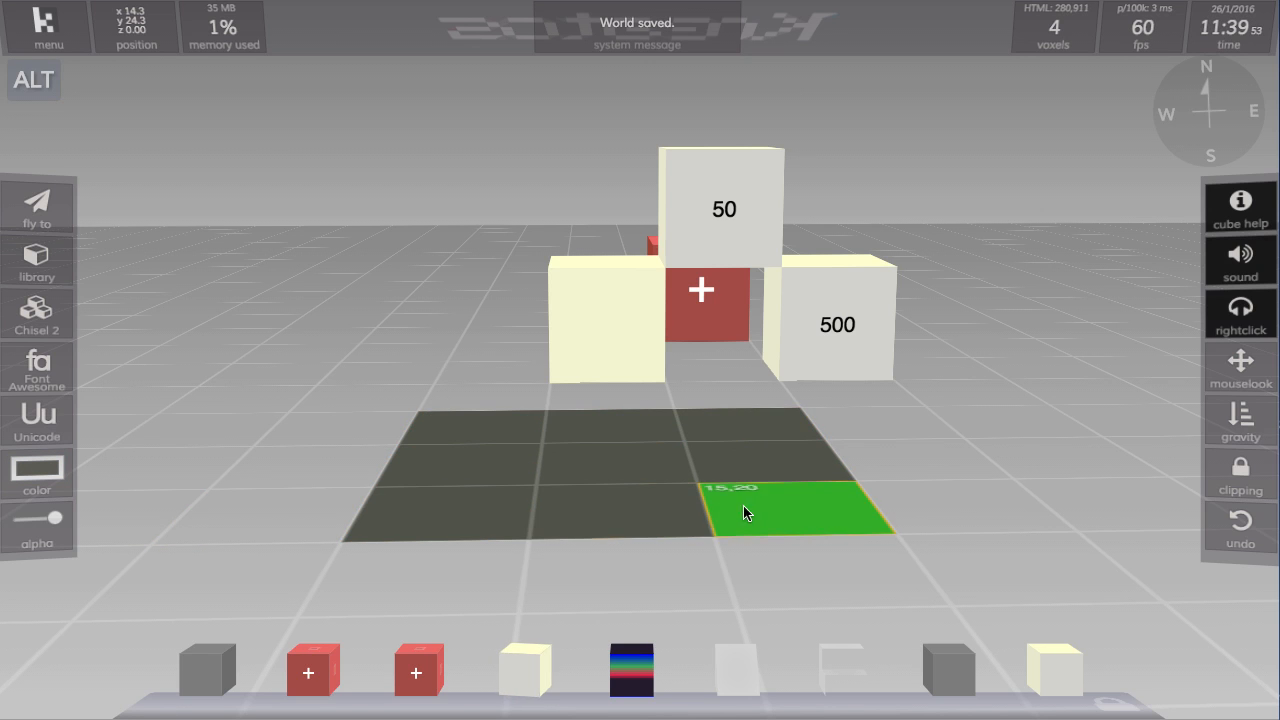
alt+click(752, 507)
Extend the dark grey floor block with a row of three cells along its south edge.
alt+click(755, 580)
alt+click(620, 574)
alt+click(420, 576)
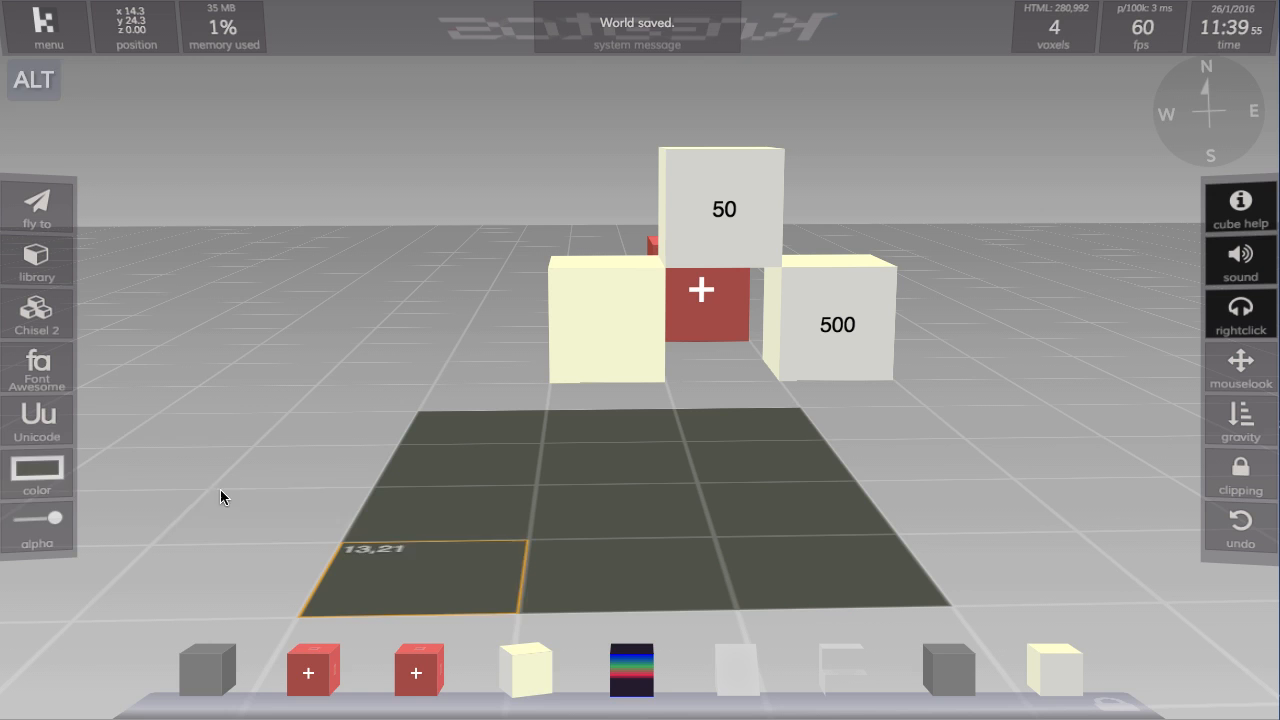
Lighten the paint colour to pale grey and paint the block's west column plus three alternating cells in its other columns.
click(37, 470)
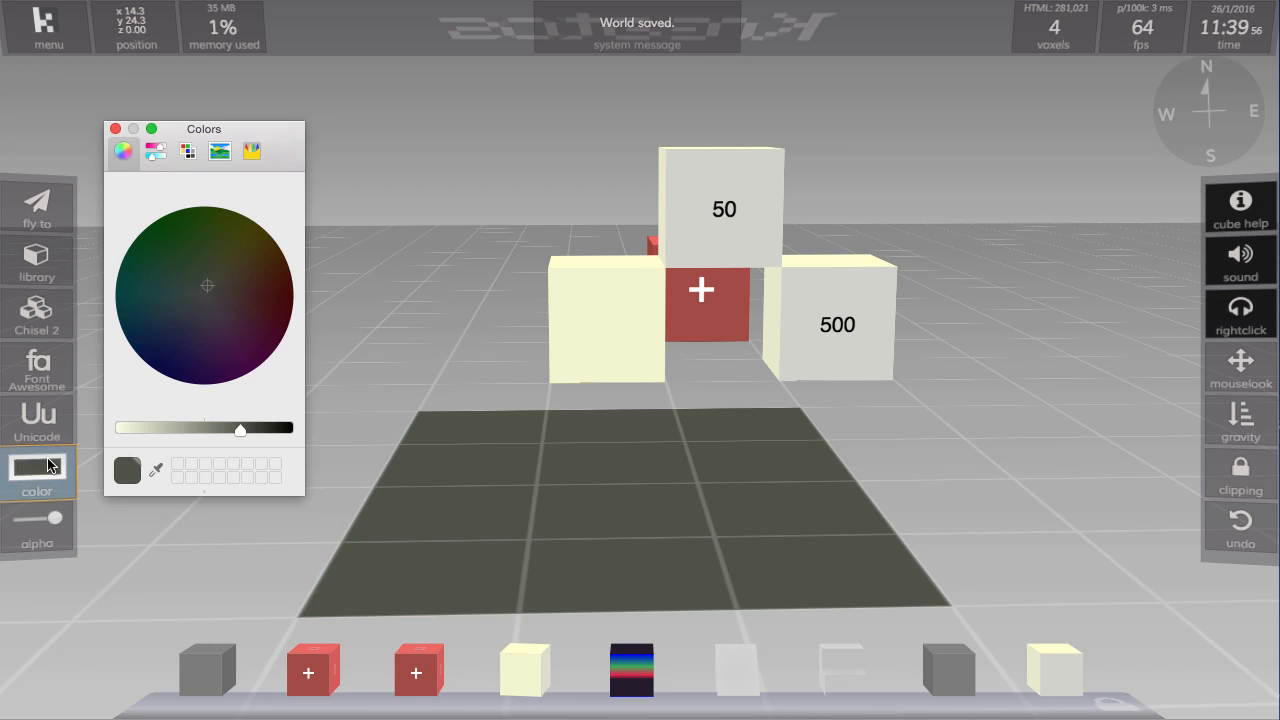
click(155, 434)
click(116, 130)
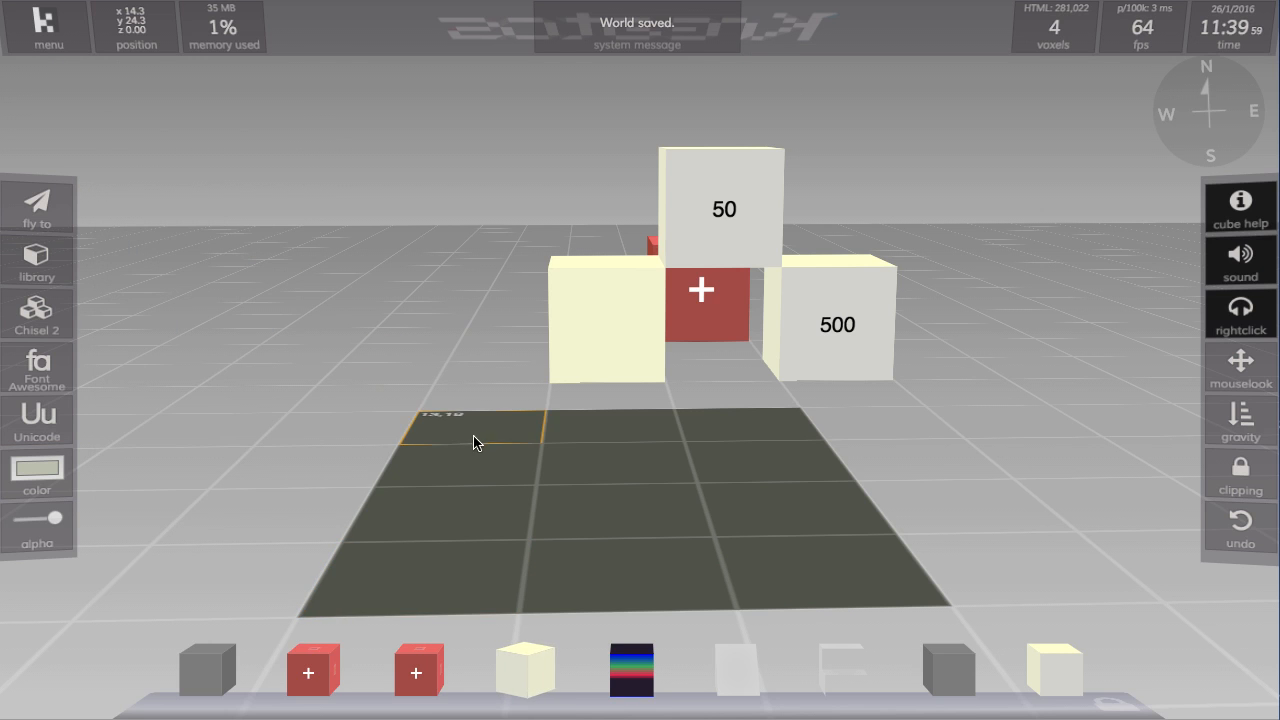
alt+drag(500, 437, 478, 588)
alt+click(634, 512)
alt+click(749, 466)
alt+click(763, 591)
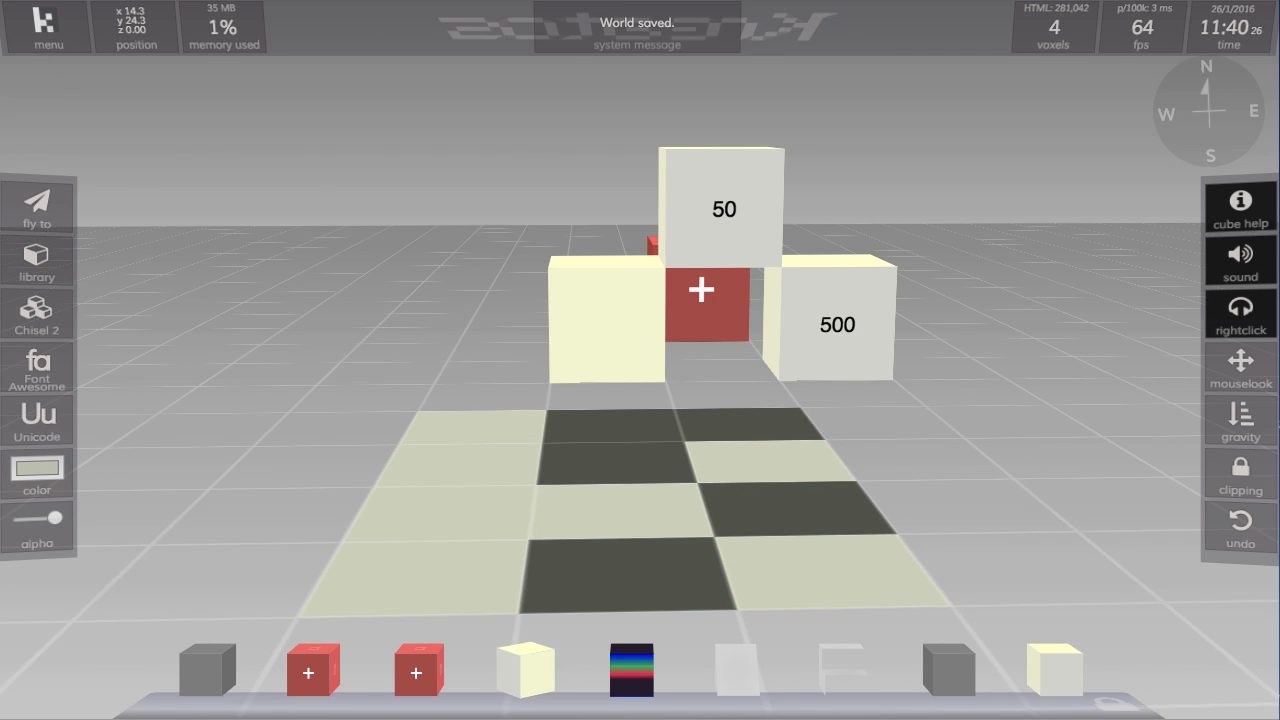
Save the world locally, save it once more, and reload the page.
click(38, 38)
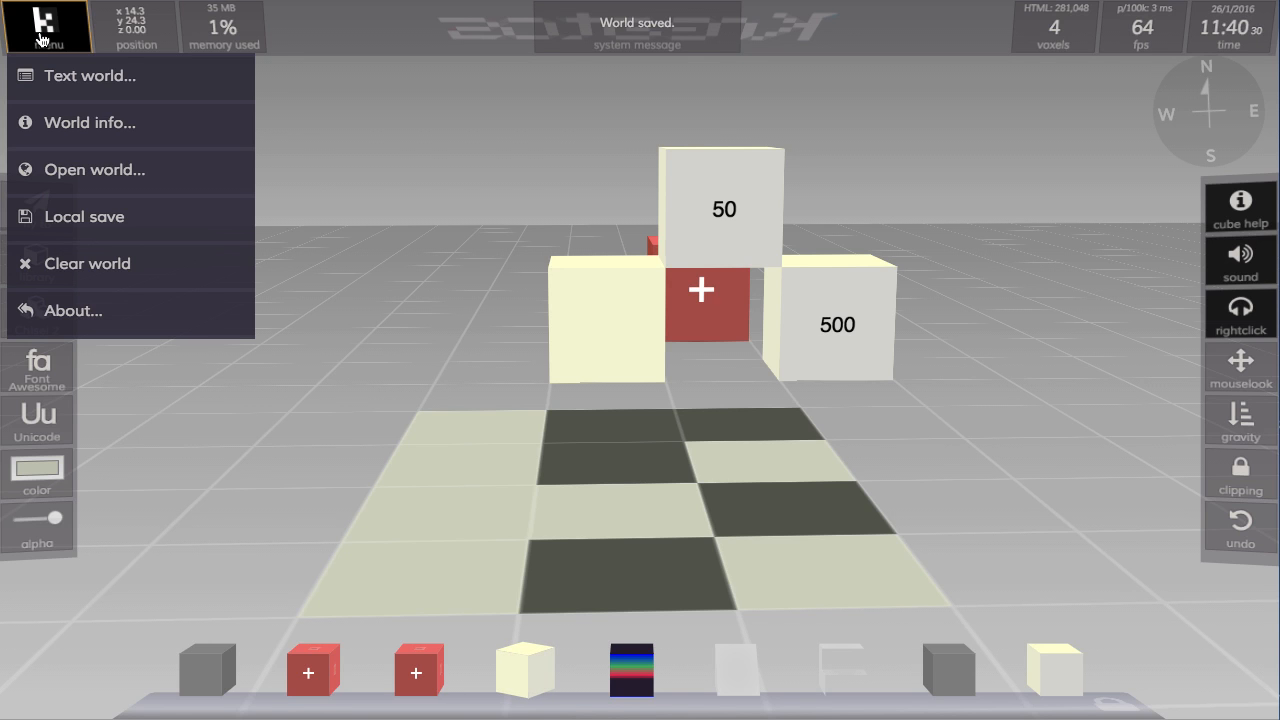
click(120, 222)
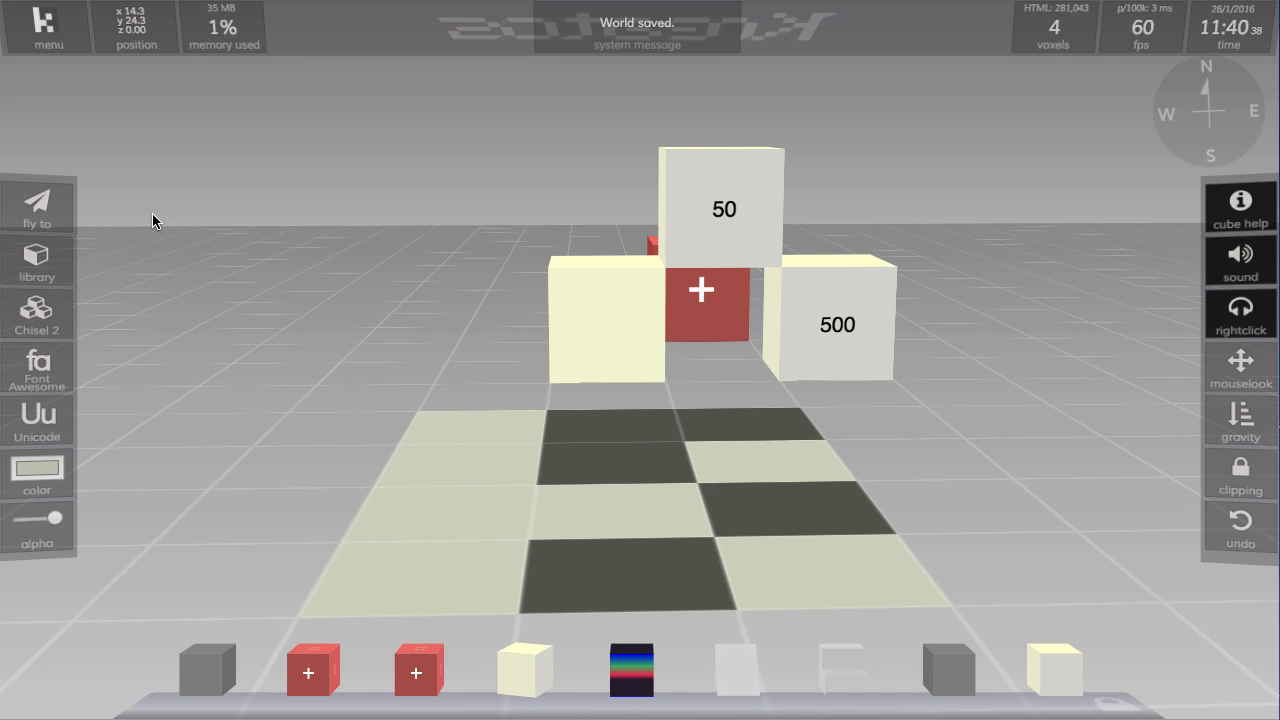
click(43, 26)
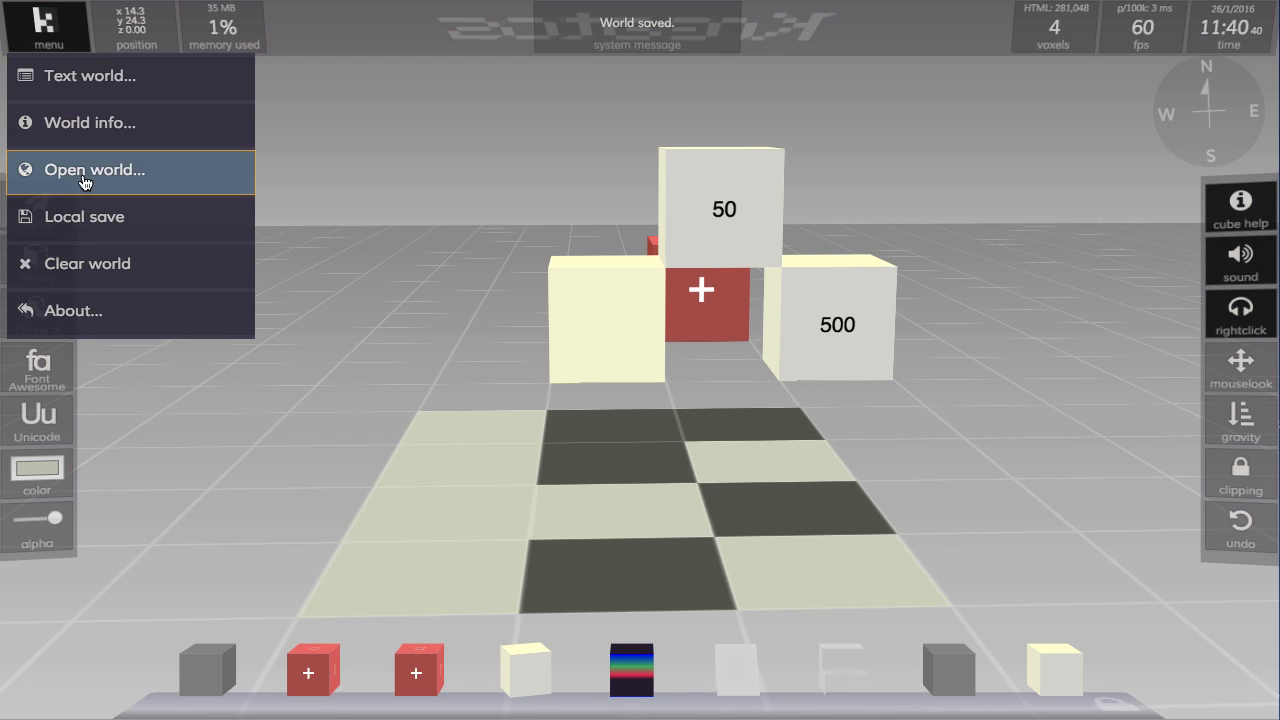
click(86, 217)
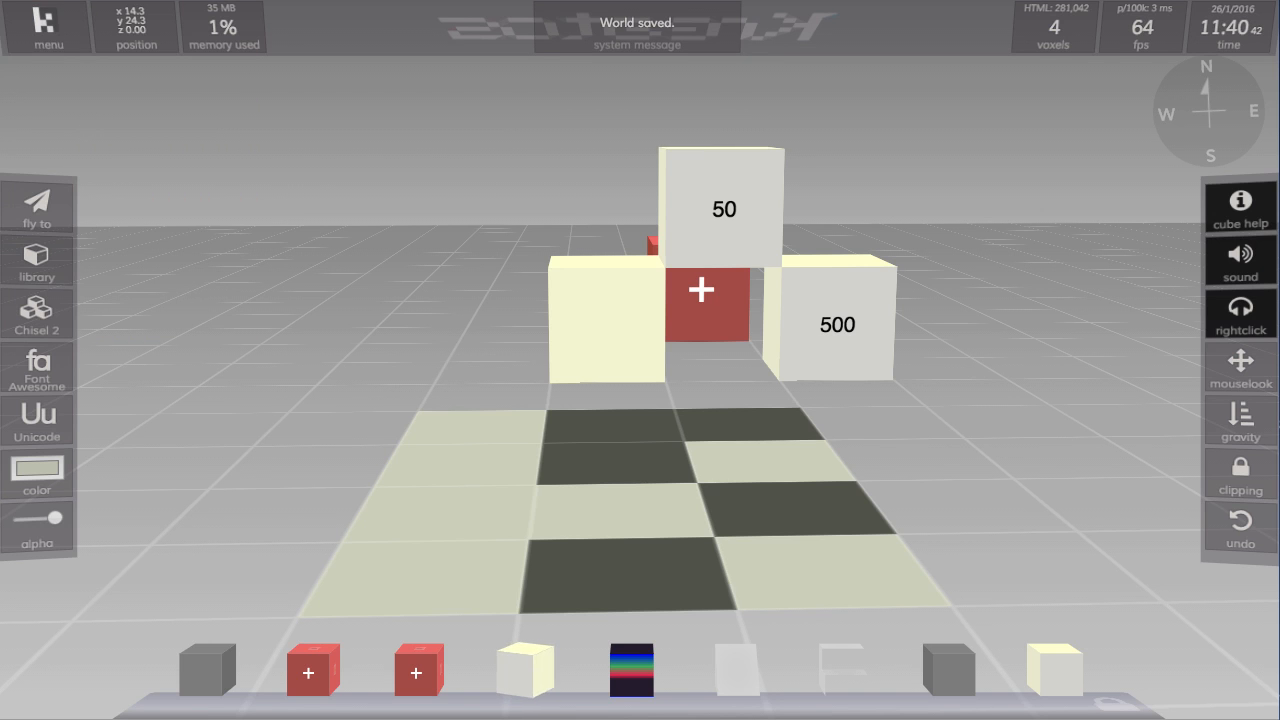
key(super+r)
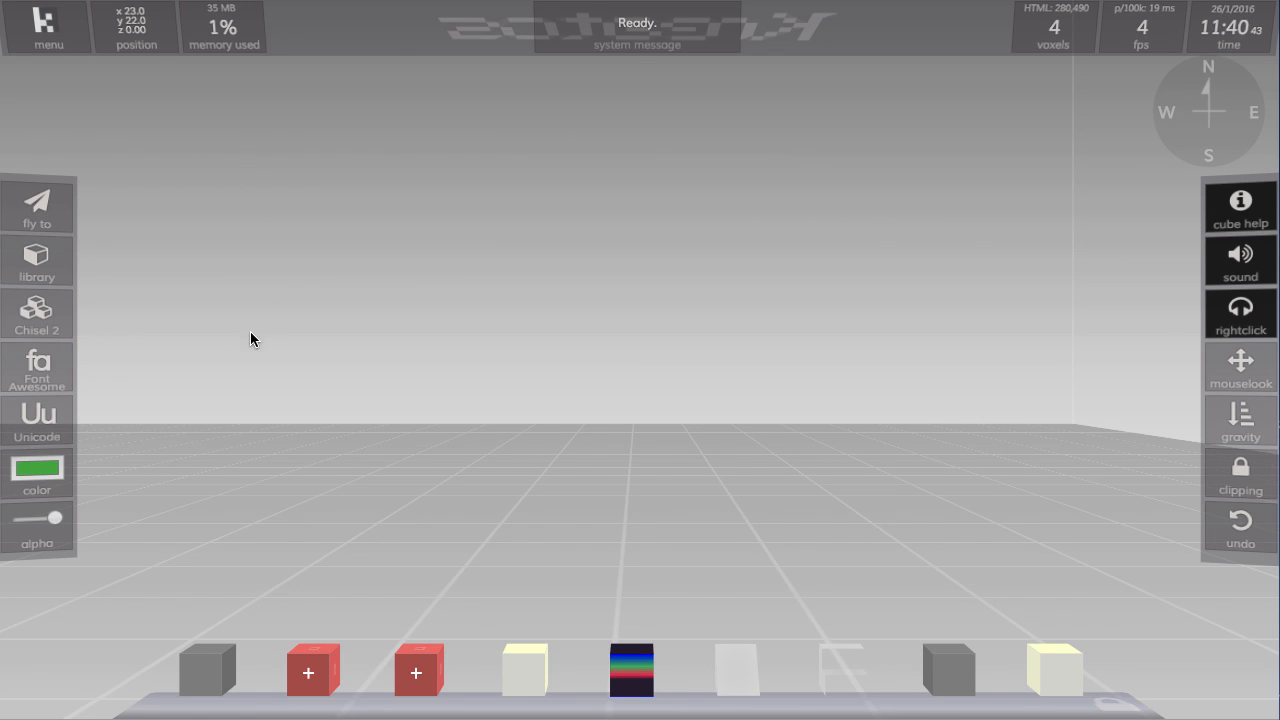
Fly to the suggested location and back away southwest until the numbered cubes and painted floor block are in view.
click(37, 236)
click(323, 199)
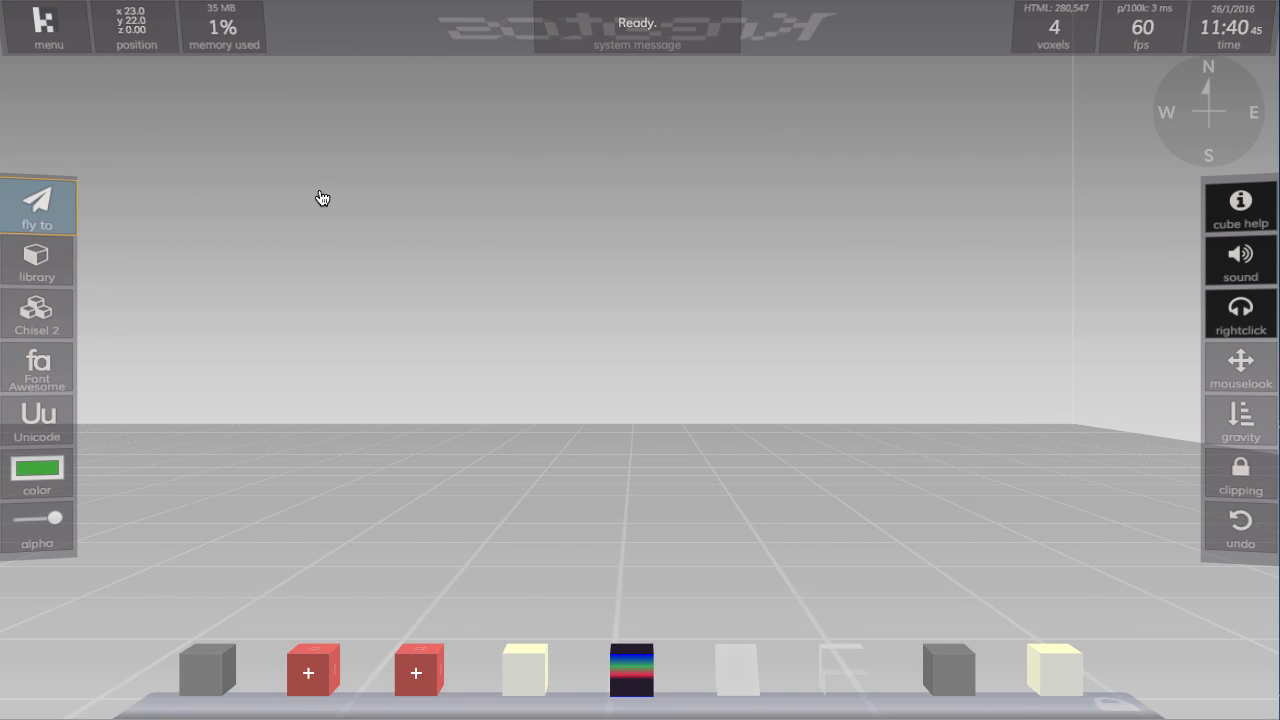
key(s)
key(a)
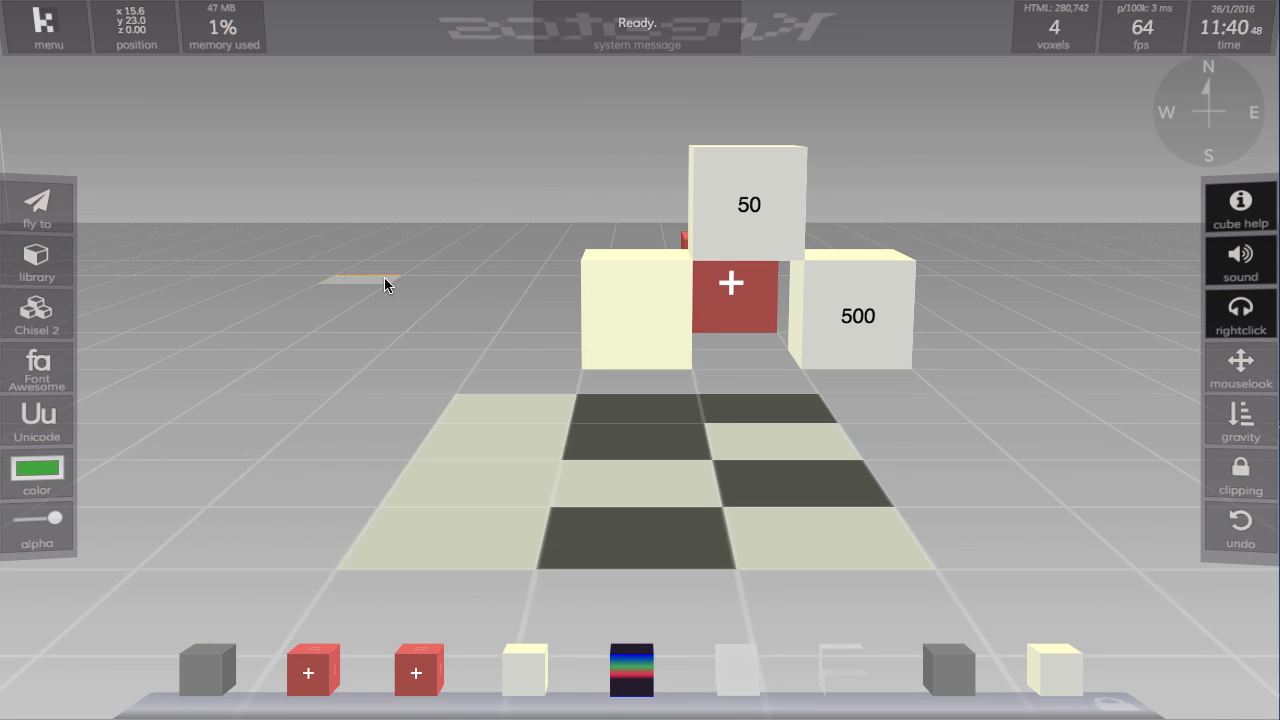
Convert the world to text in the Text world window and read through the generated code.
click(48, 36)
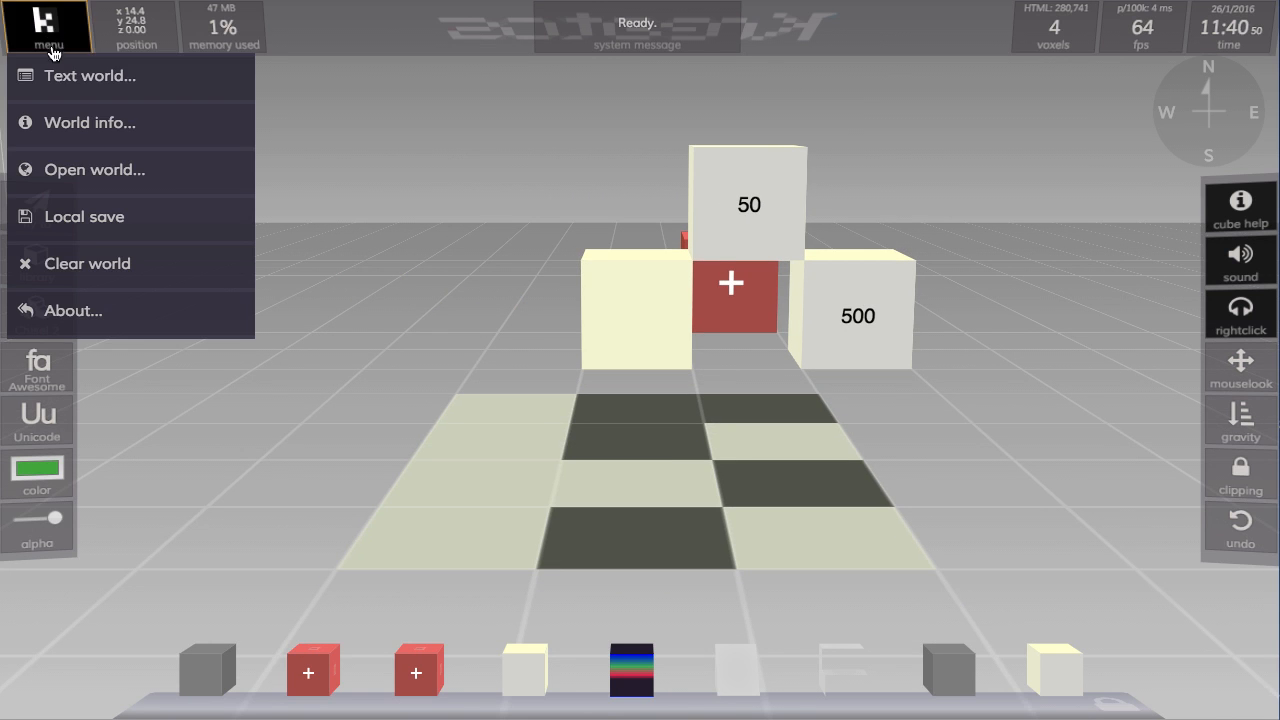
click(57, 79)
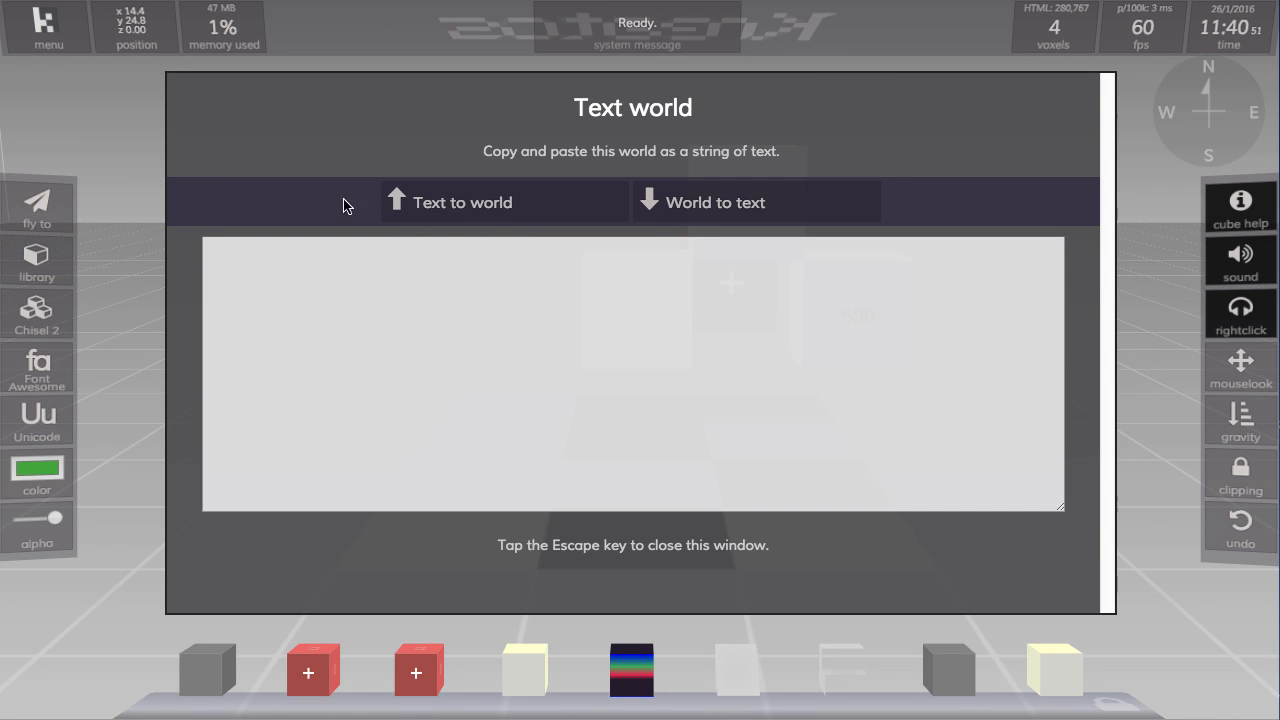
click(708, 210)
click(487, 279)
scroll(387, 280, down, 5)
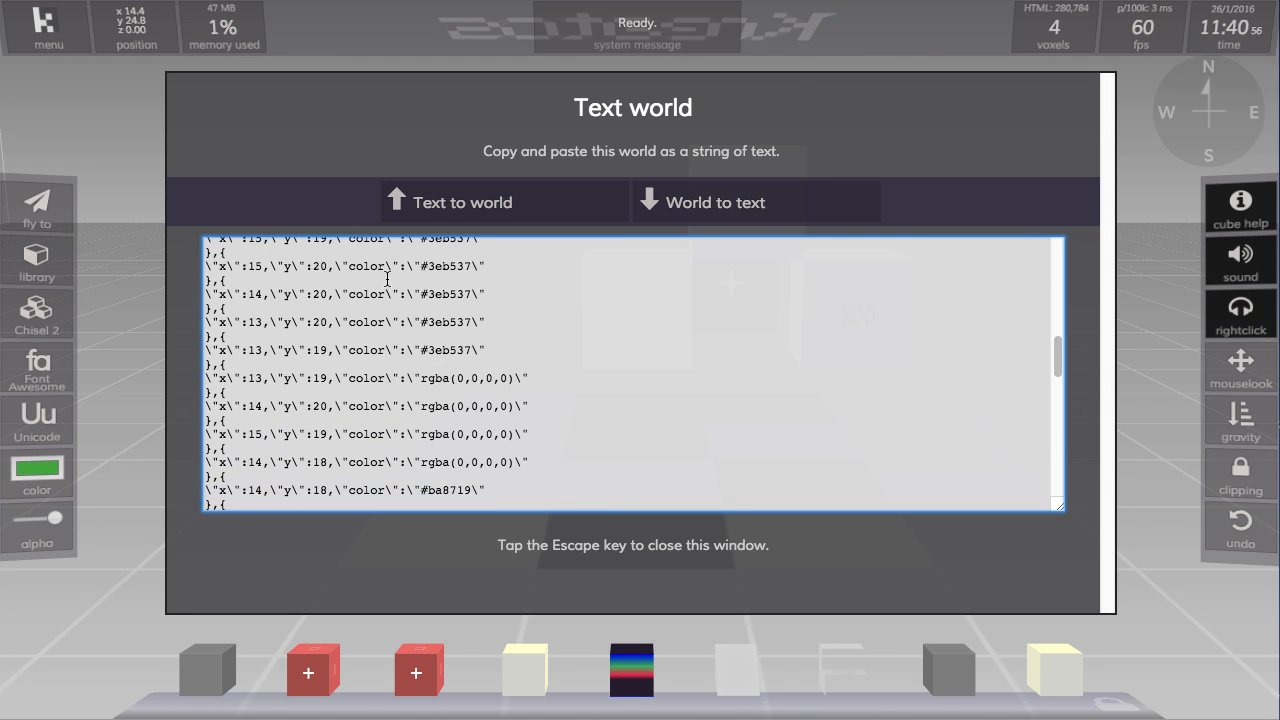
scroll(488, 362, down, 8)
scroll(488, 362, up, 15)
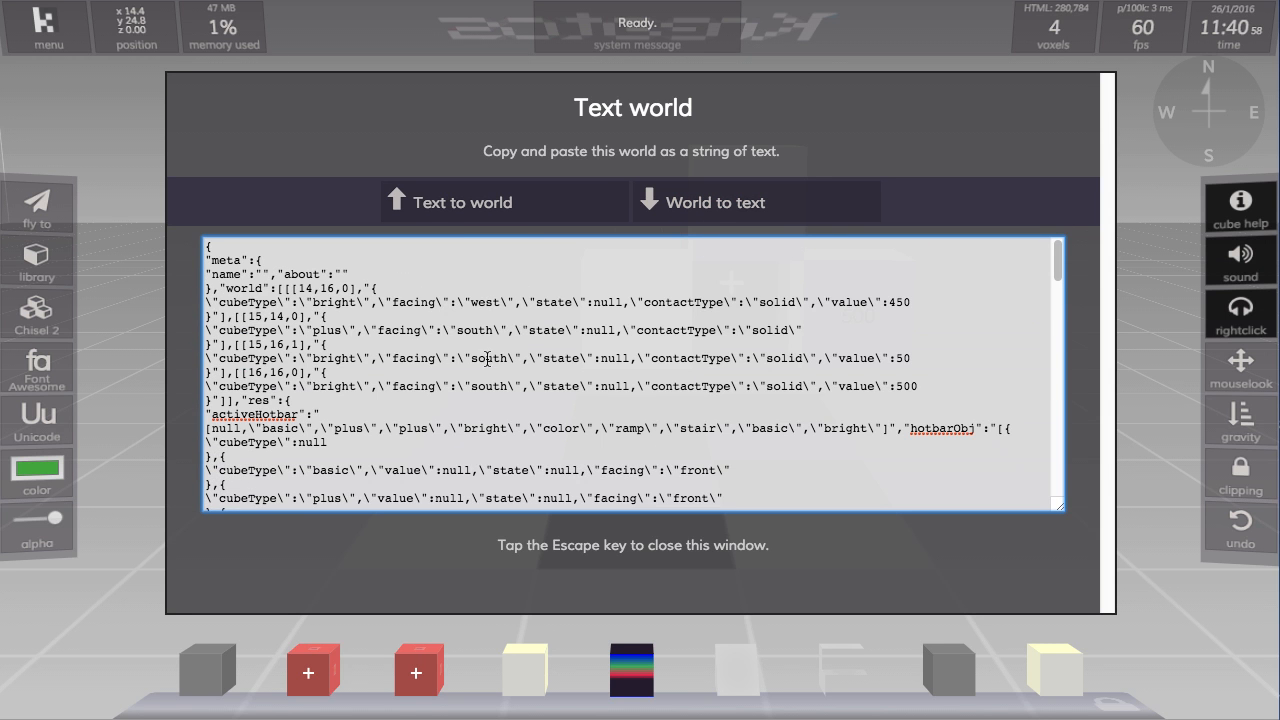
Select the entire world text and close the Text world window.
key(ctrl+a)
click(378, 148)
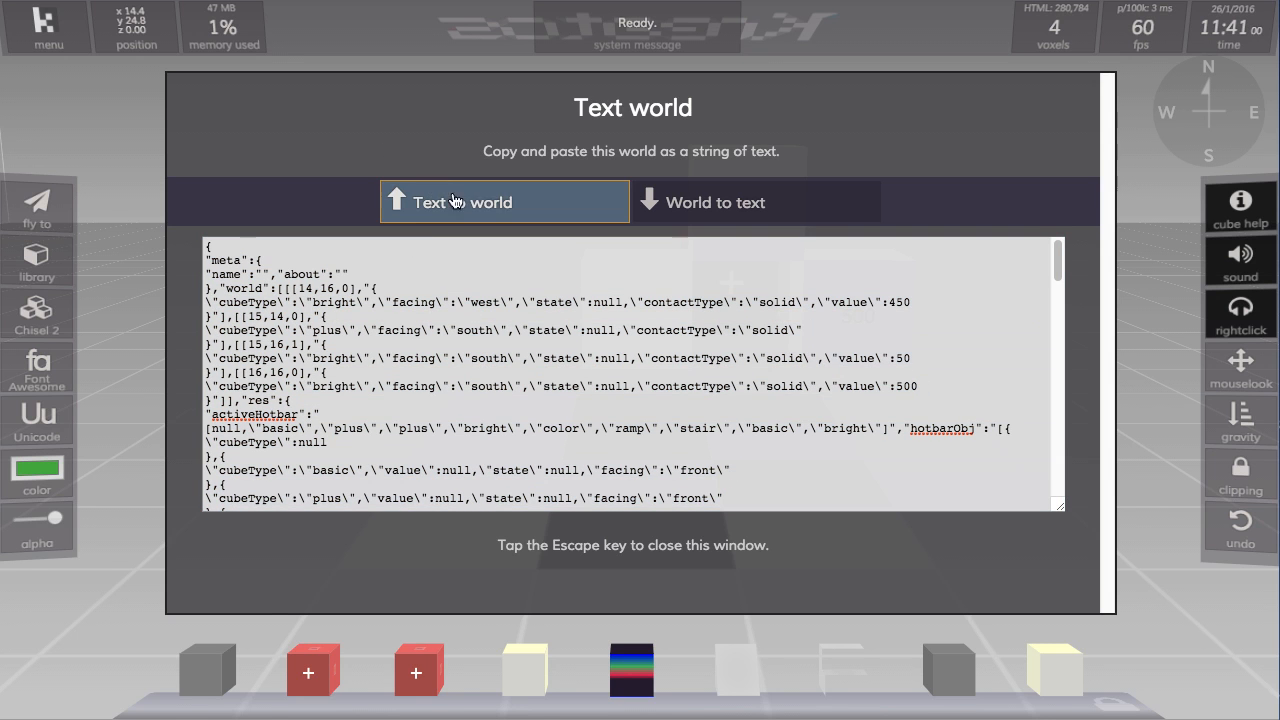
key(Escape)
key(Escape)
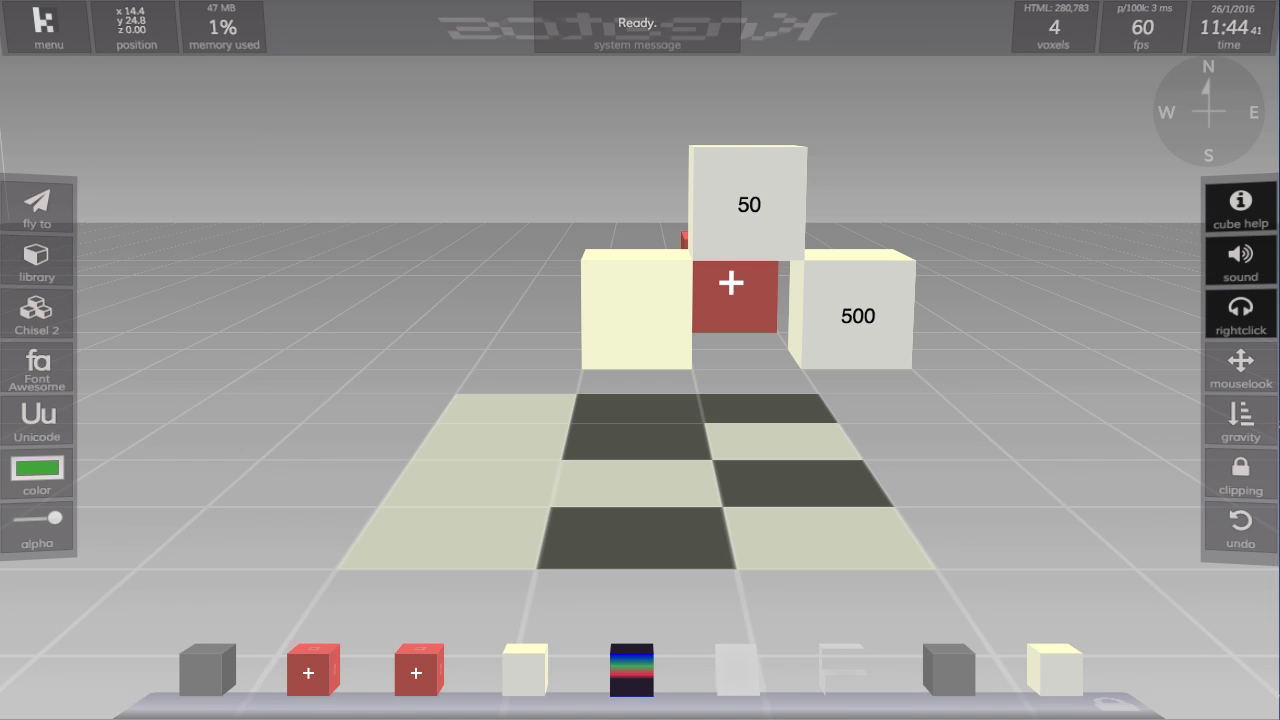
In the world info, name the world My World and set its north face to red.
click(43, 28)
click(50, 124)
click(601, 191)
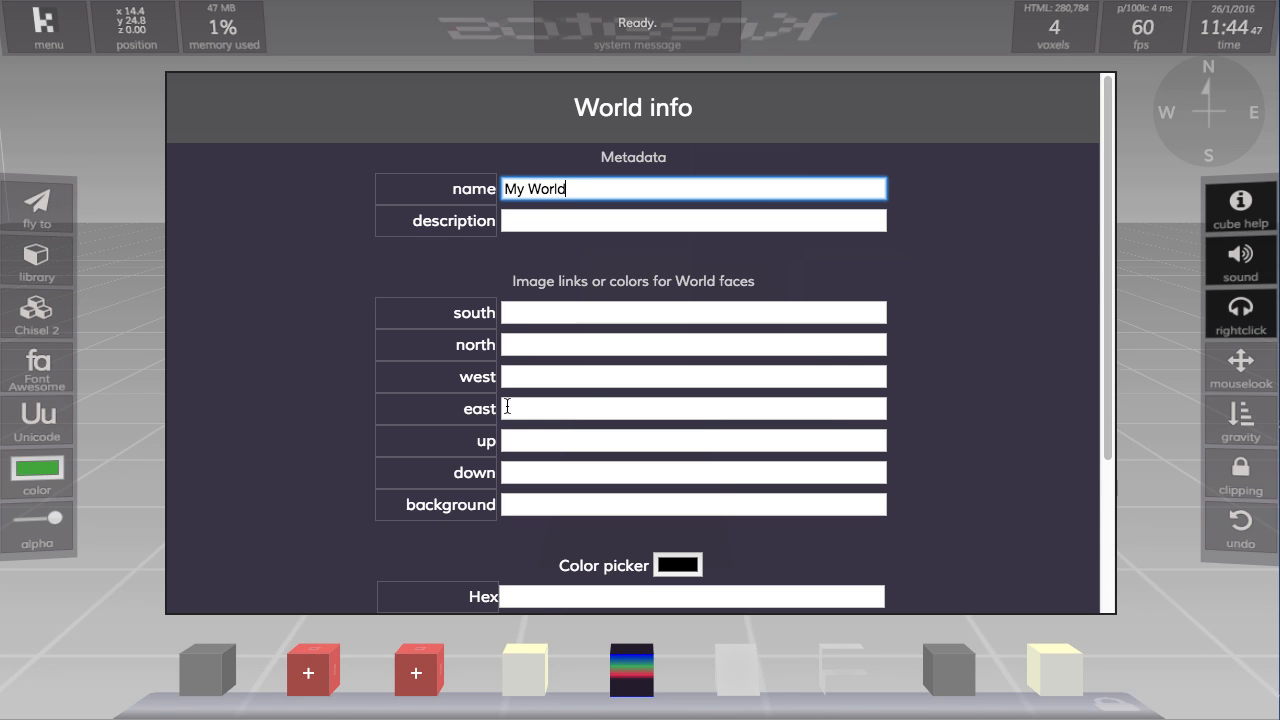
click(535, 343)
text(red)
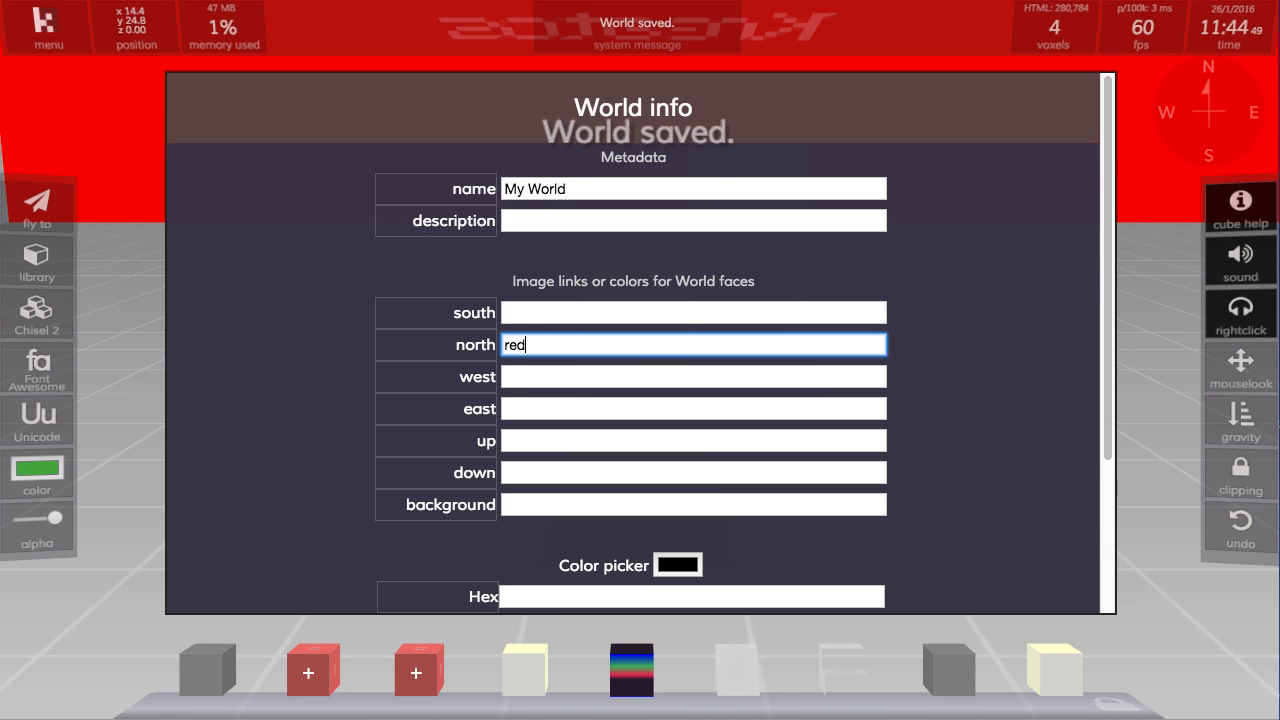
Open the example world "boot and clock" and move through its cubes.
click(70, 30)
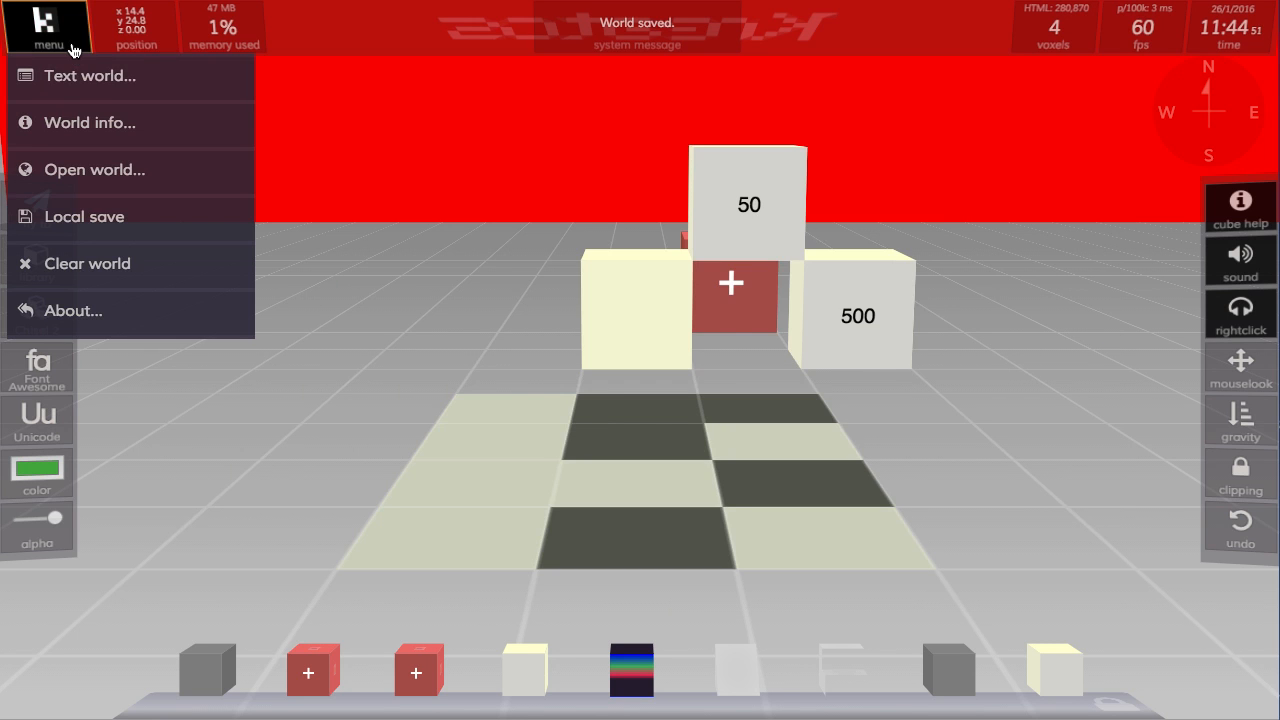
click(72, 48)
click(72, 48)
click(101, 197)
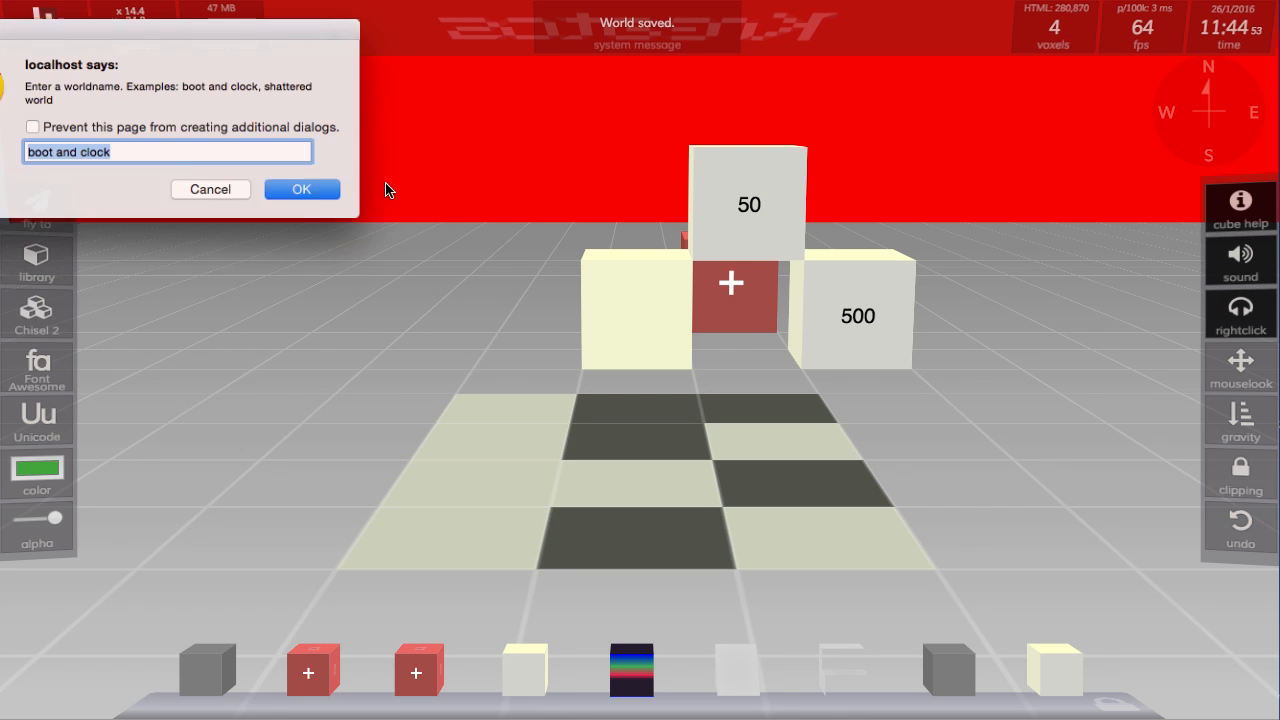
click(302, 198)
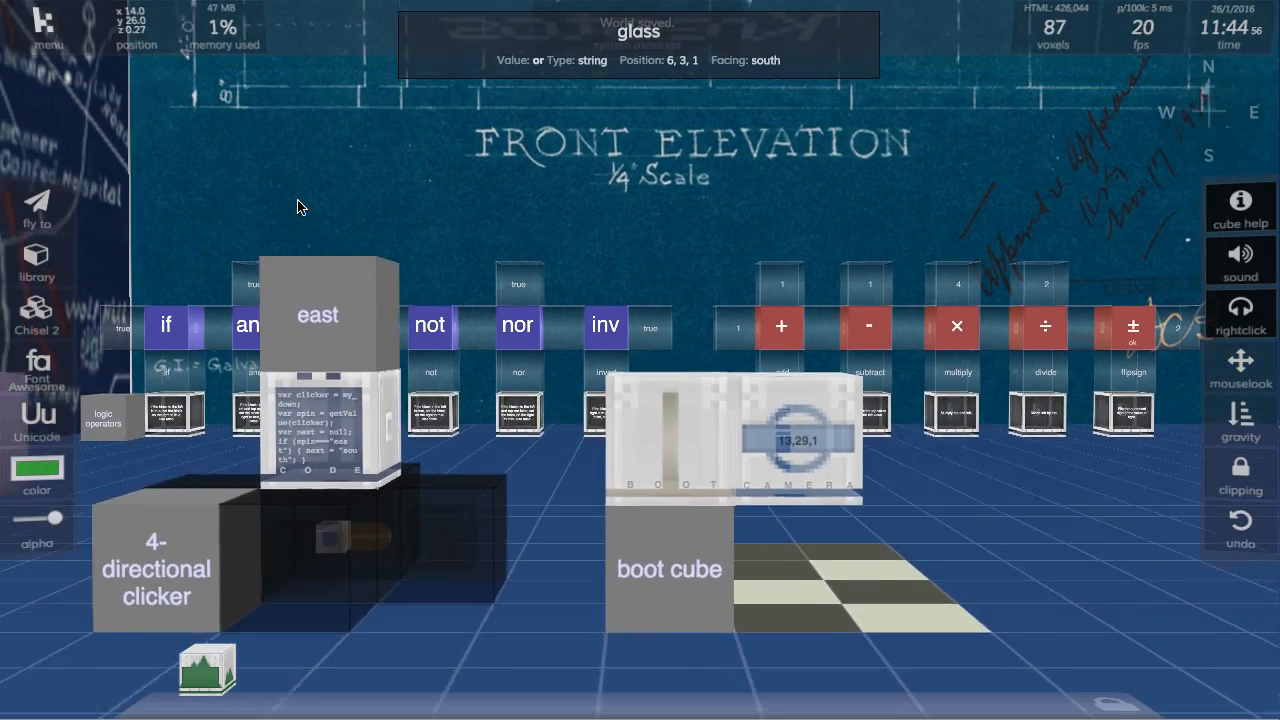
key(a)
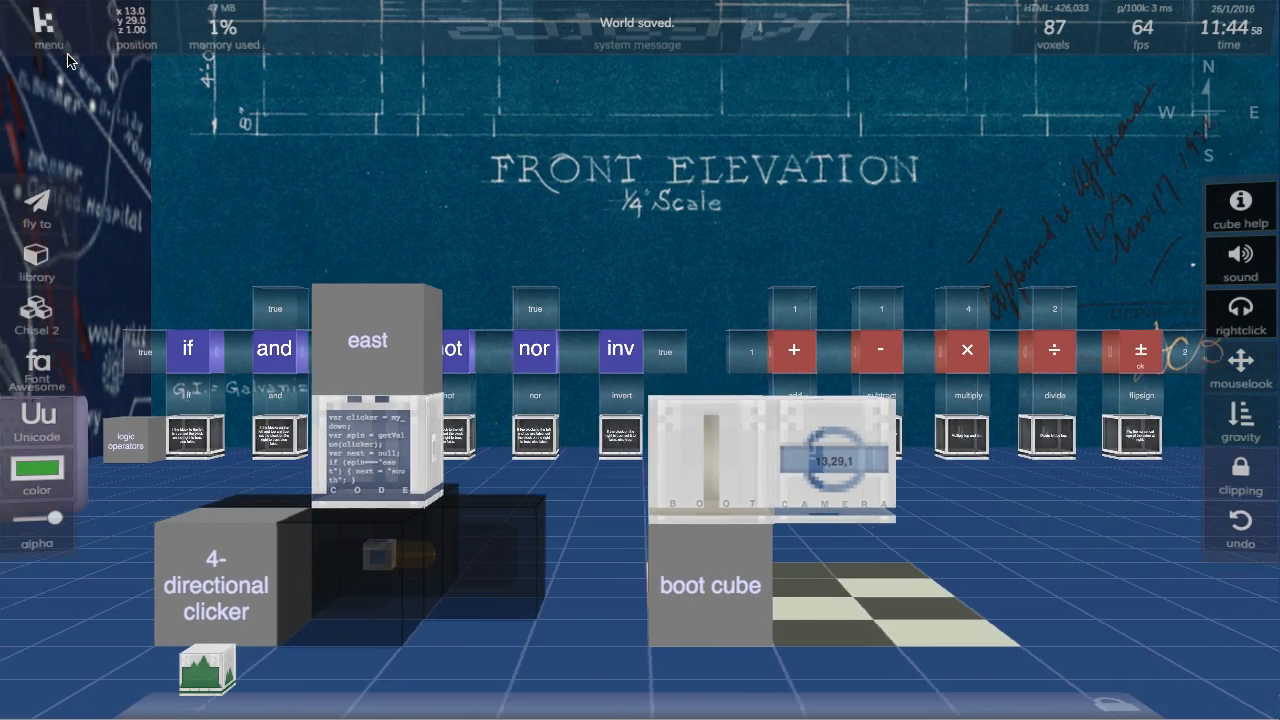
key(w)
Clear the open world of all its cubes and fly to the suggested location.
click(42, 38)
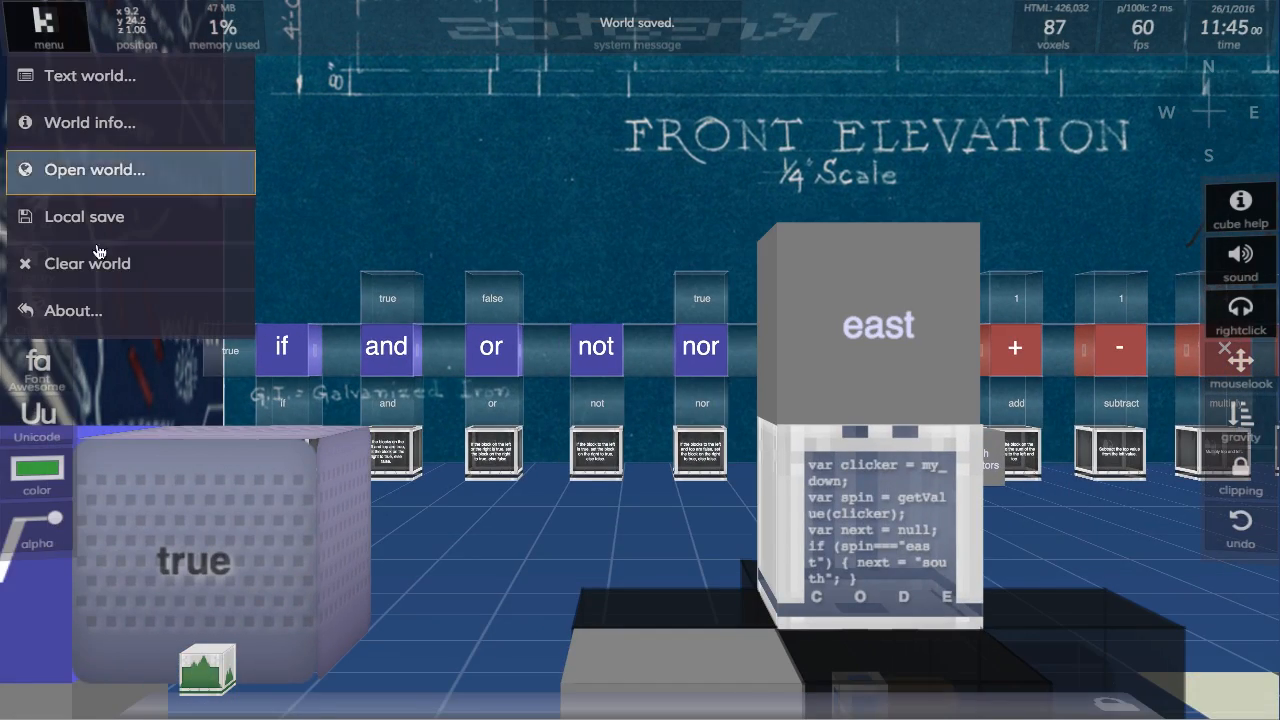
click(88, 270)
click(37, 210)
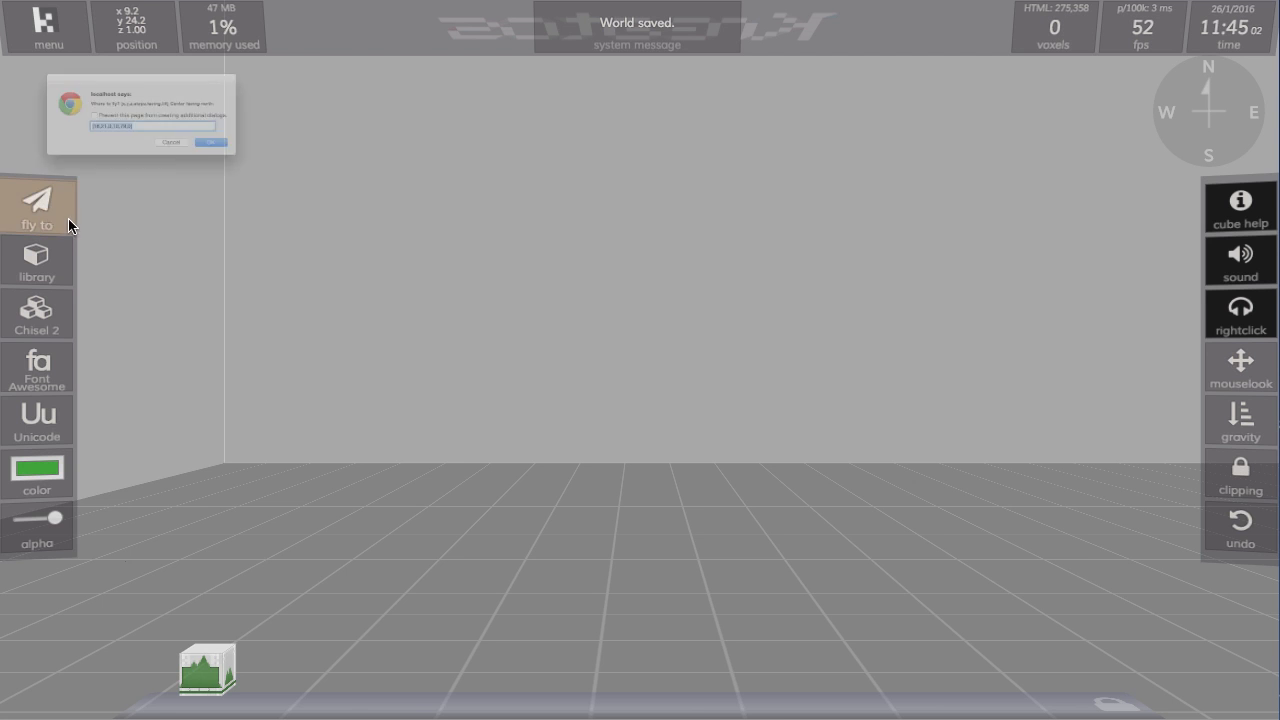
click(310, 182)
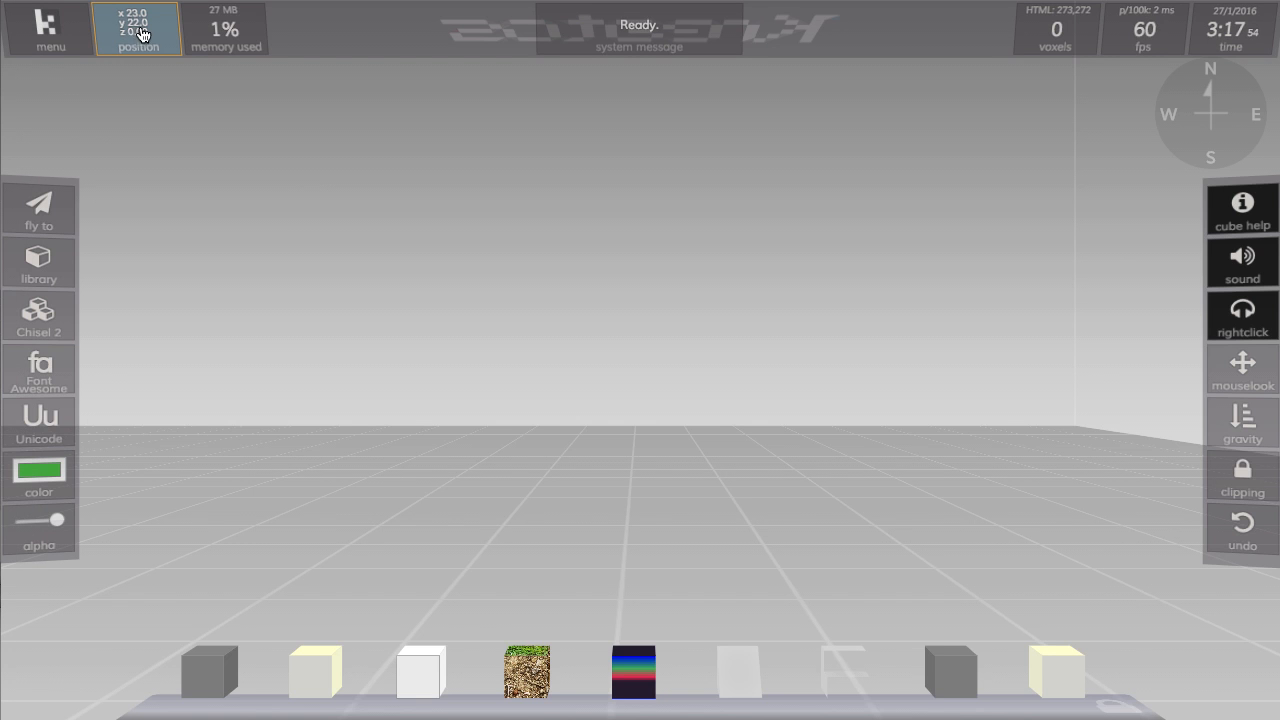
Place a basic grey cube on floor cell 13,20 of the empty world.
key(s)
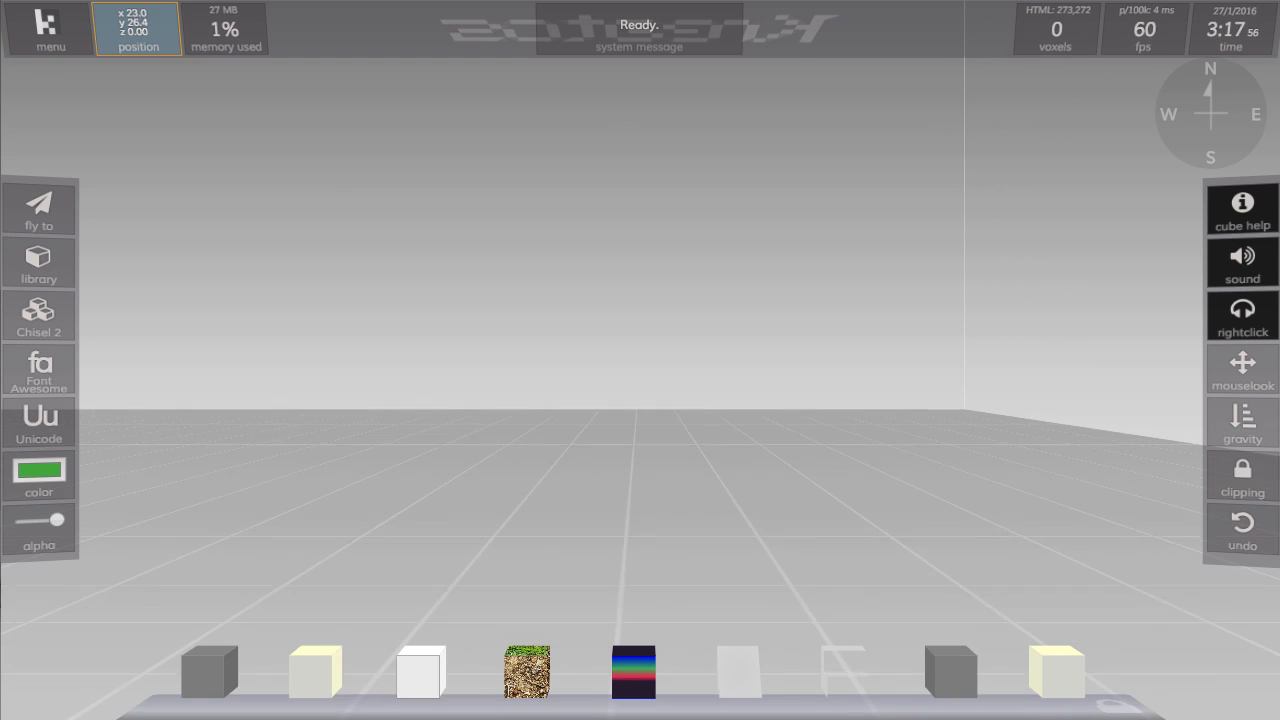
key(a)
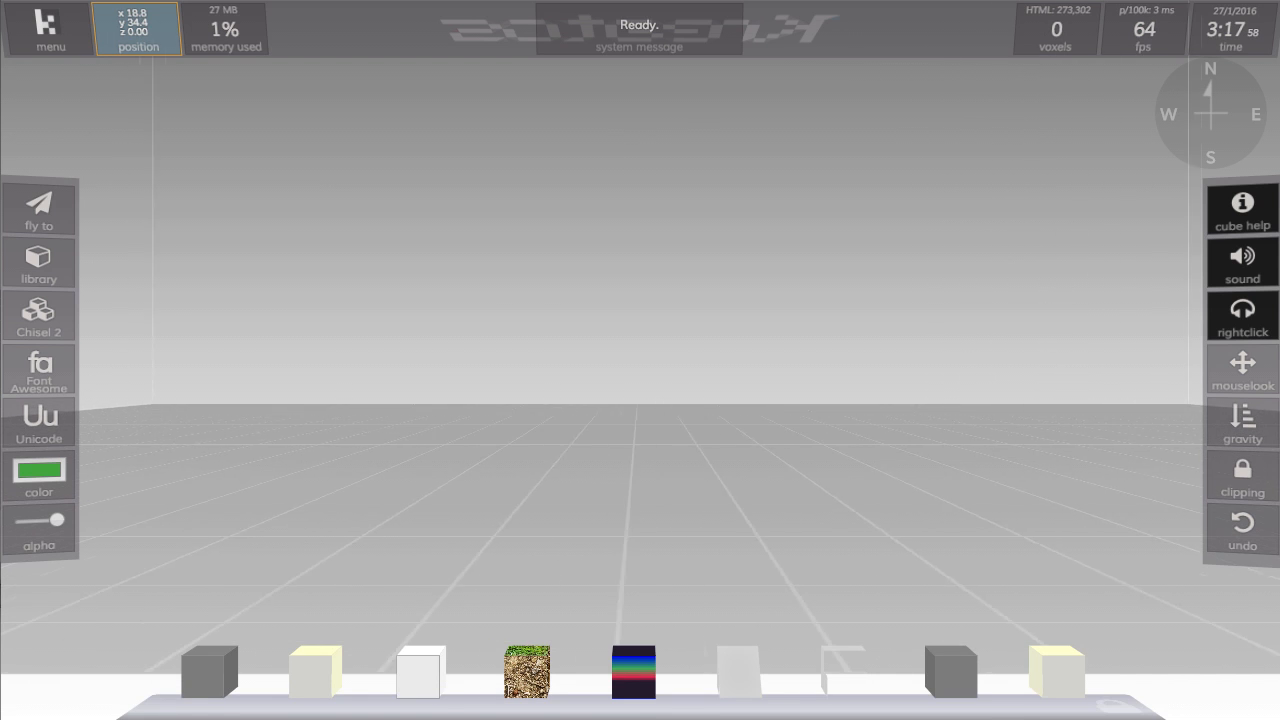
key(w)
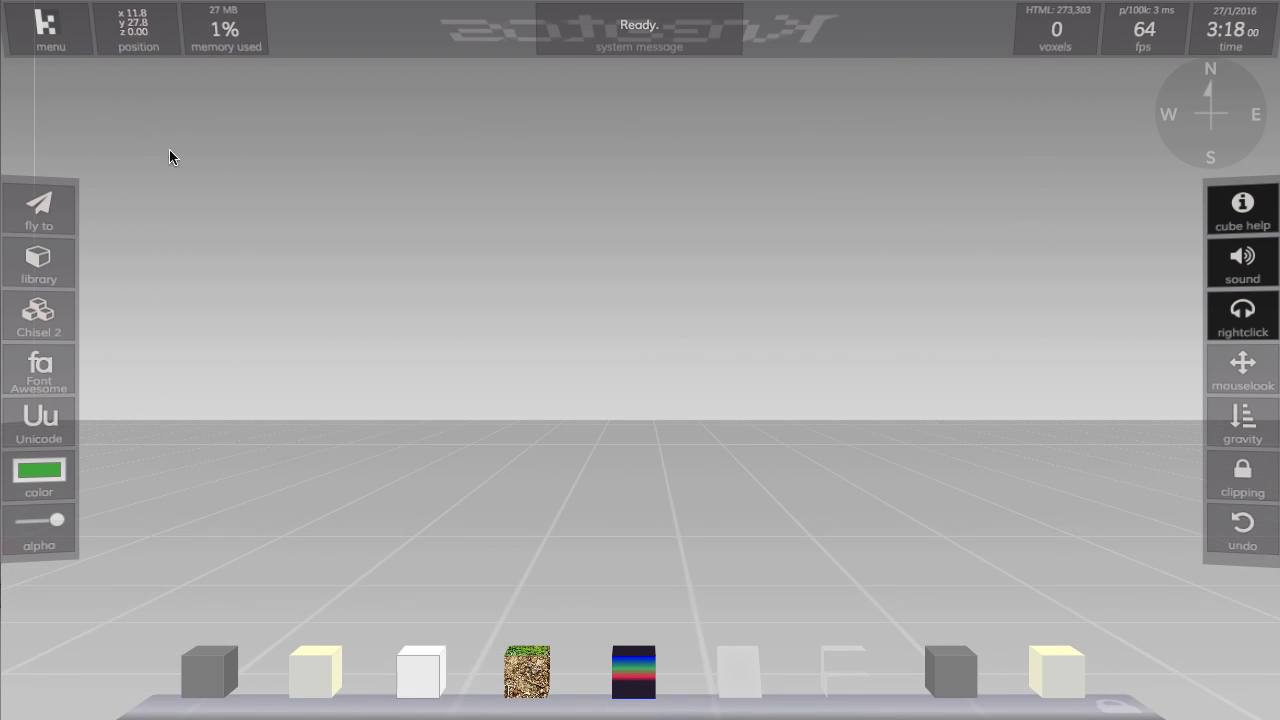
right_drag(210, 247, 206, 440)
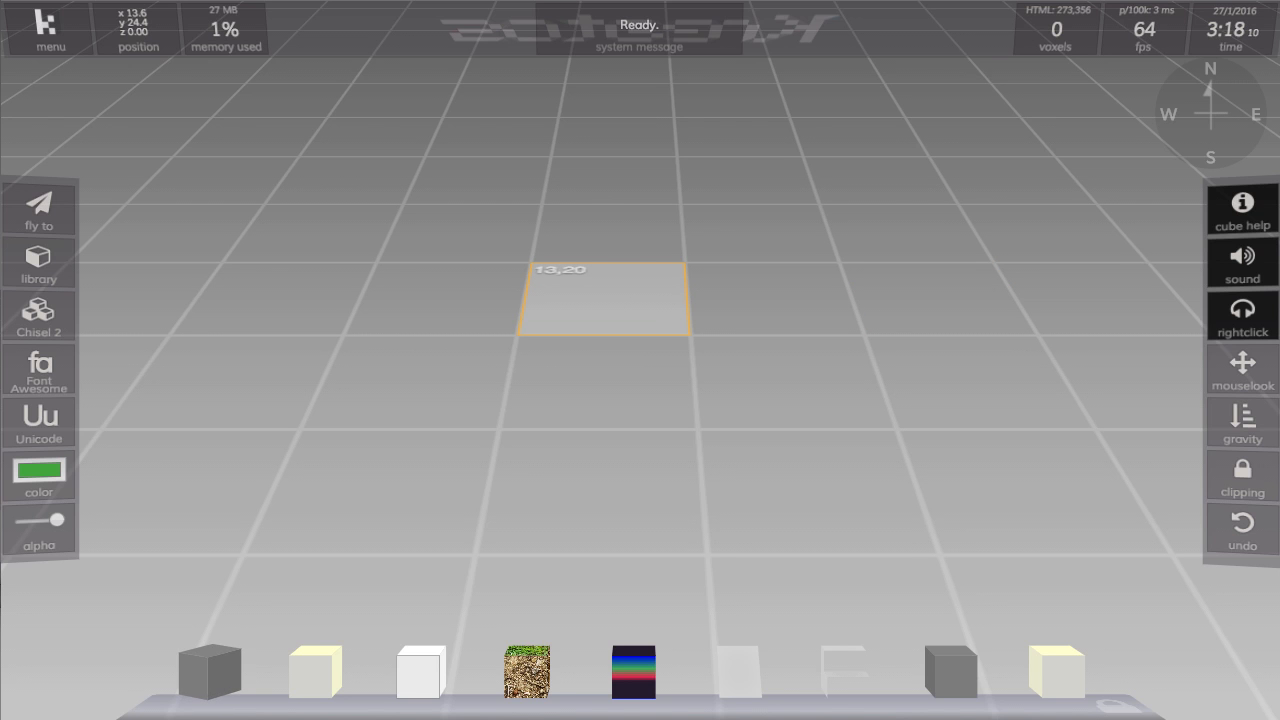
shift+click(611, 296)
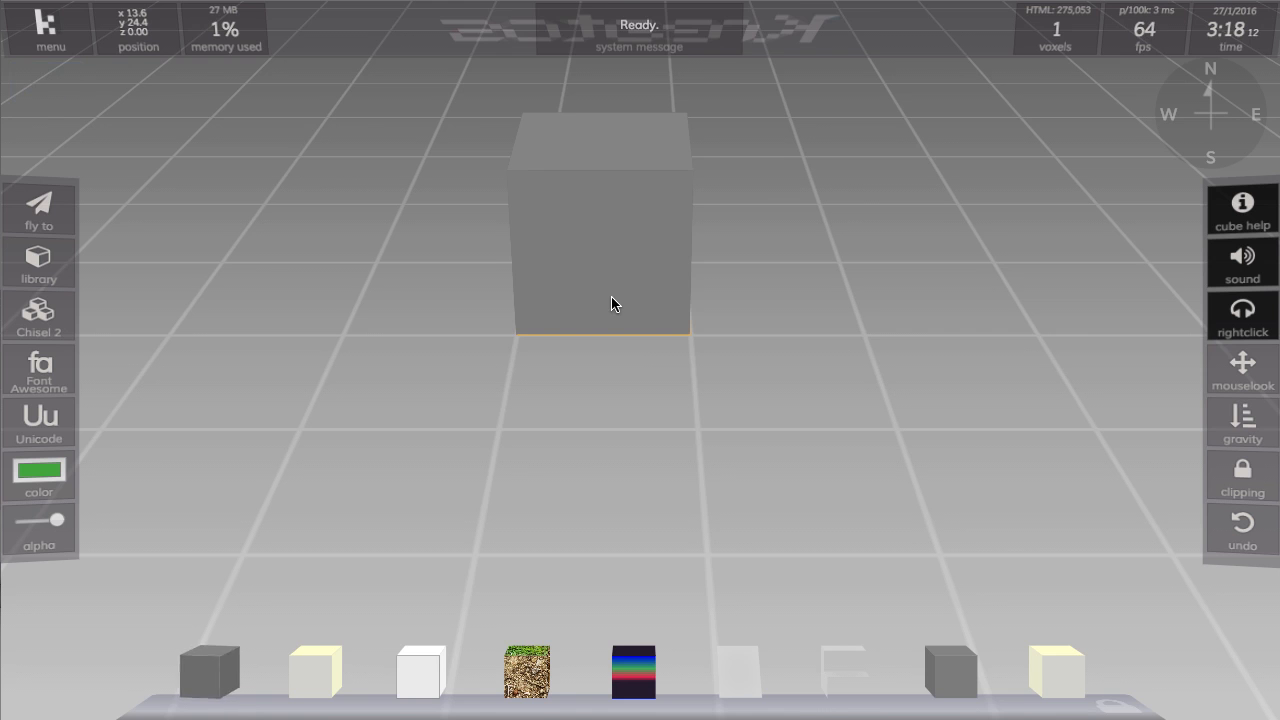
Approach the grey cube, display its location coordinates, and close the prompt.
key(w)
key(w)
key(s)
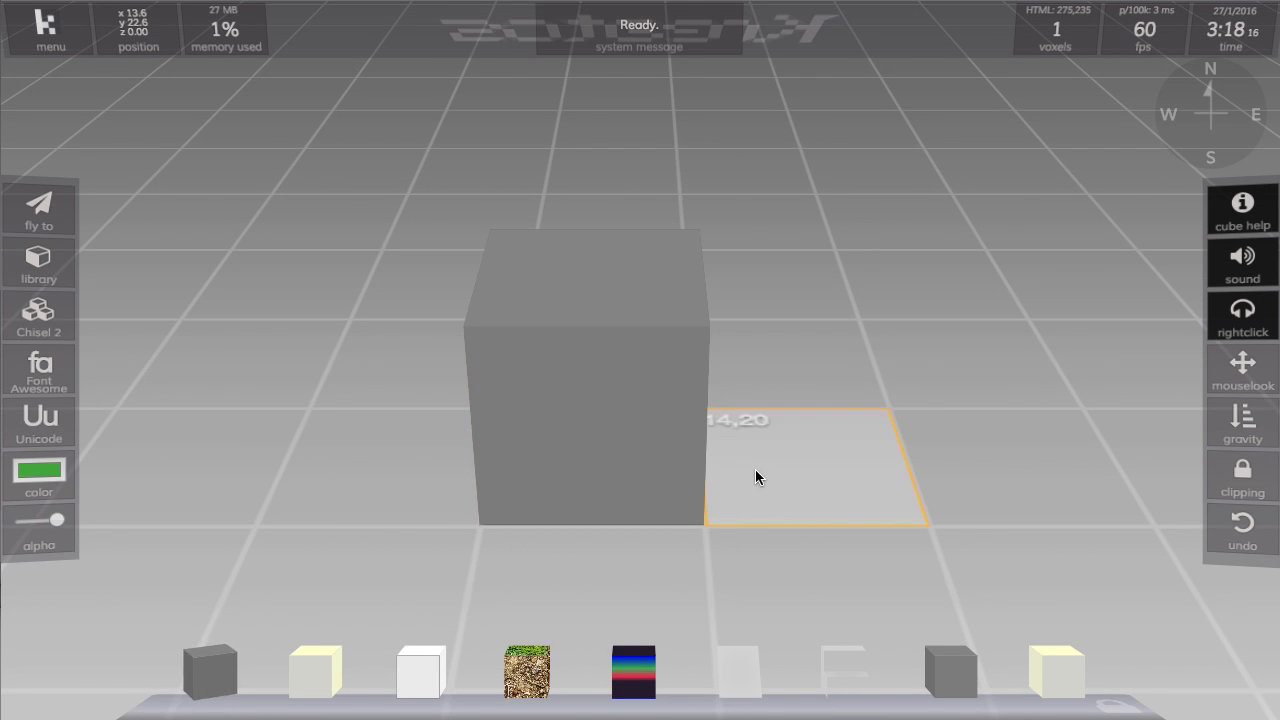
click(618, 404)
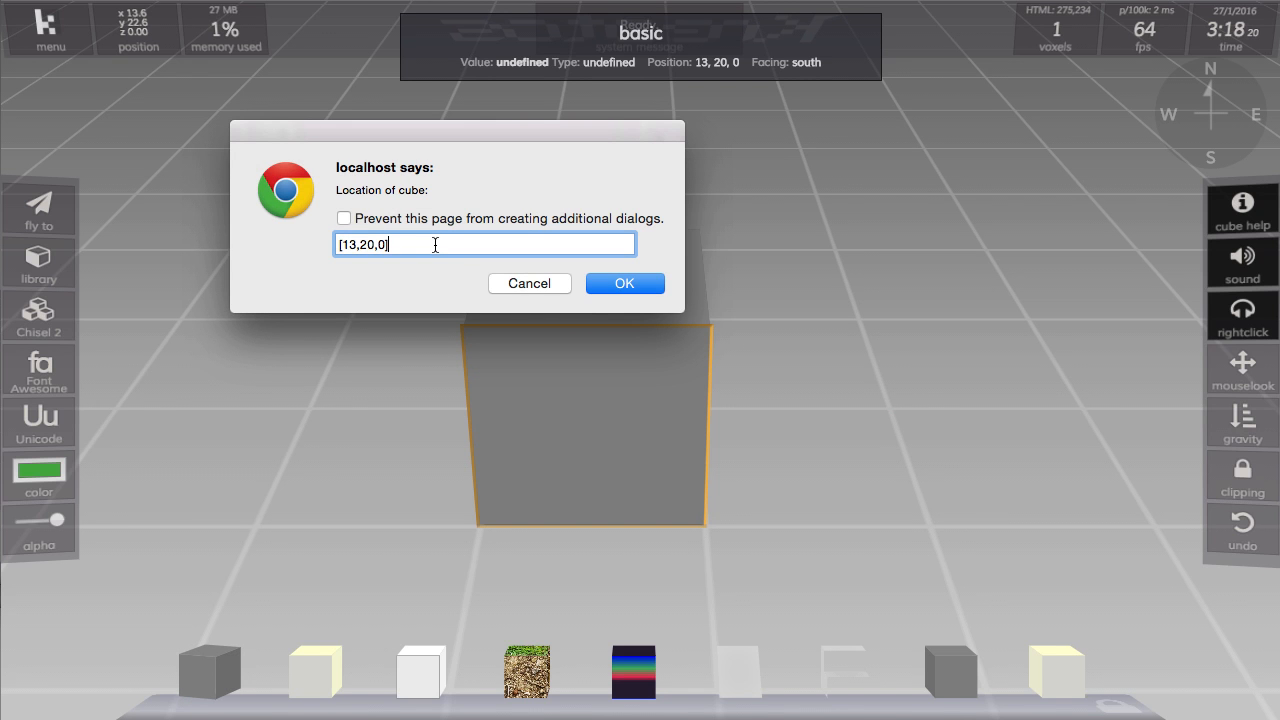
click(652, 285)
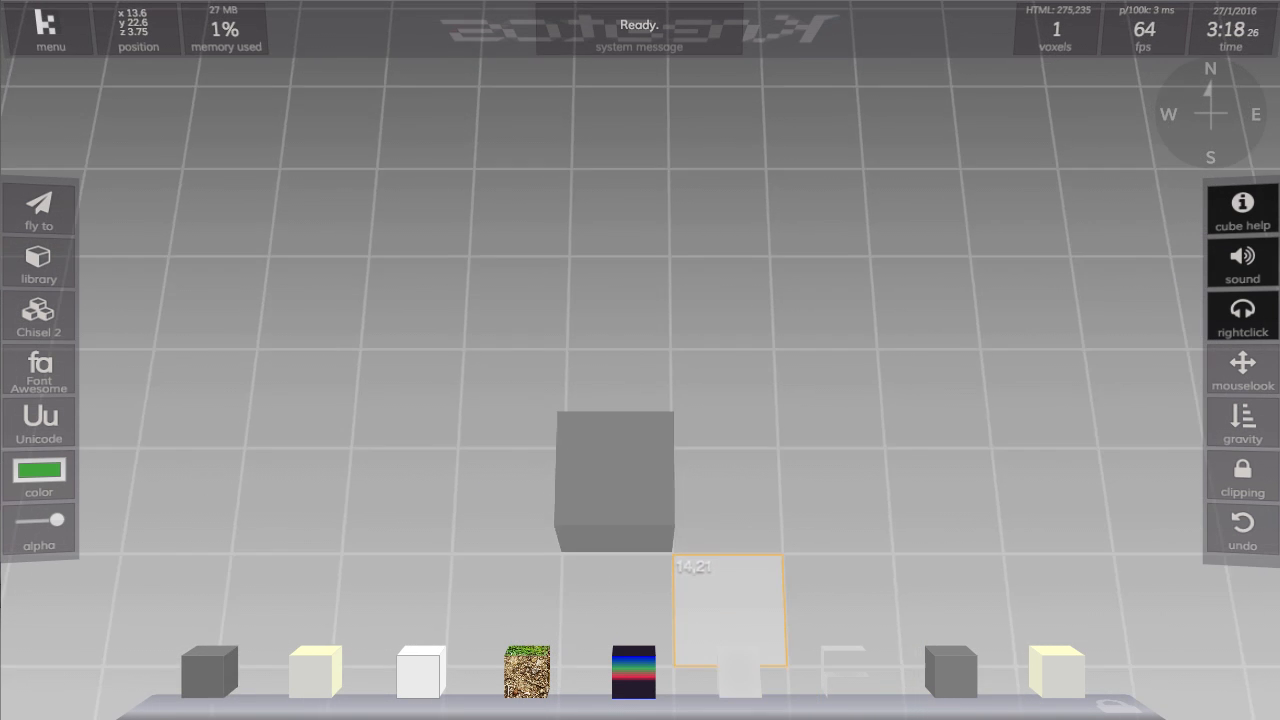
Fly high above the grey cube, descend part of the way, and toggle gravity.
key(s)
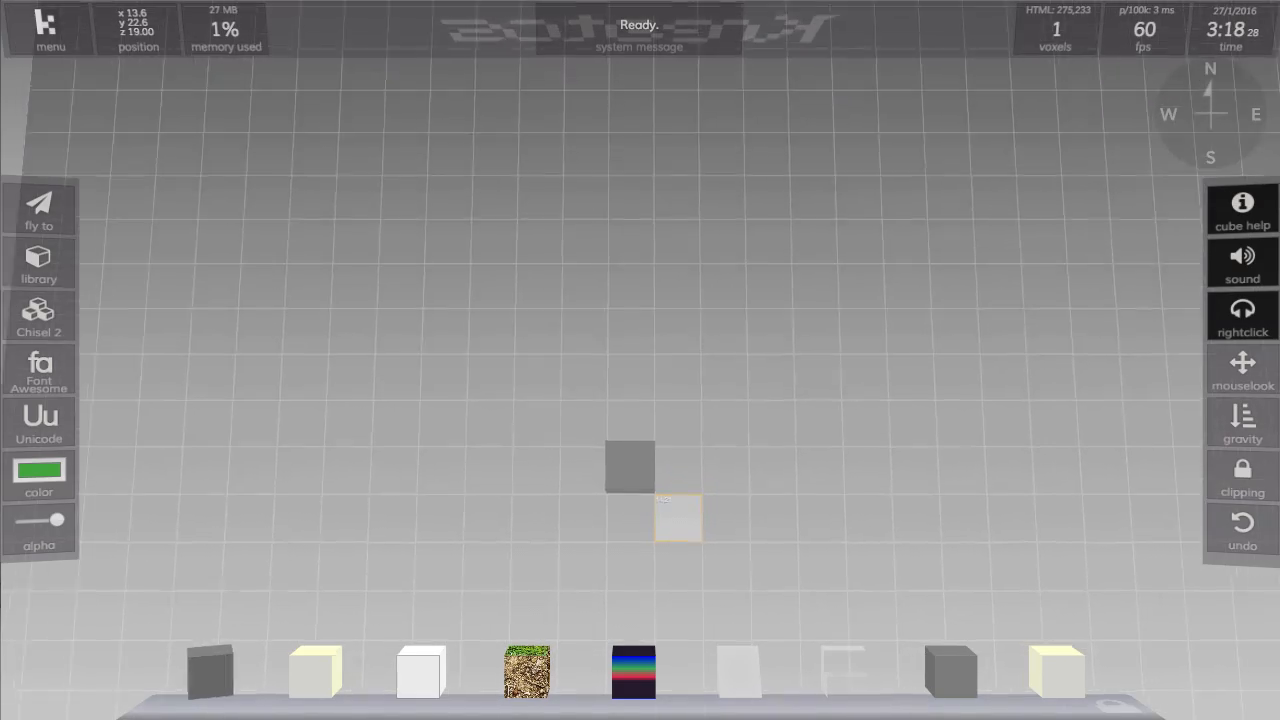
key(s)
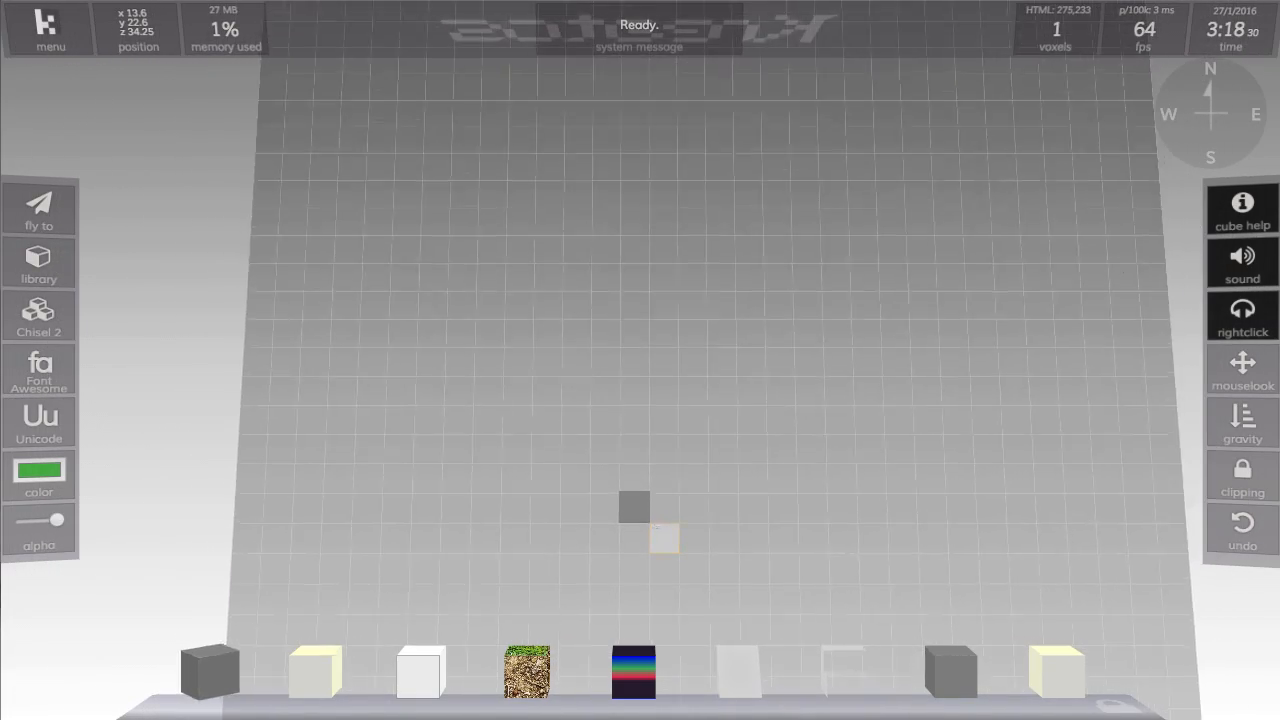
key(w)
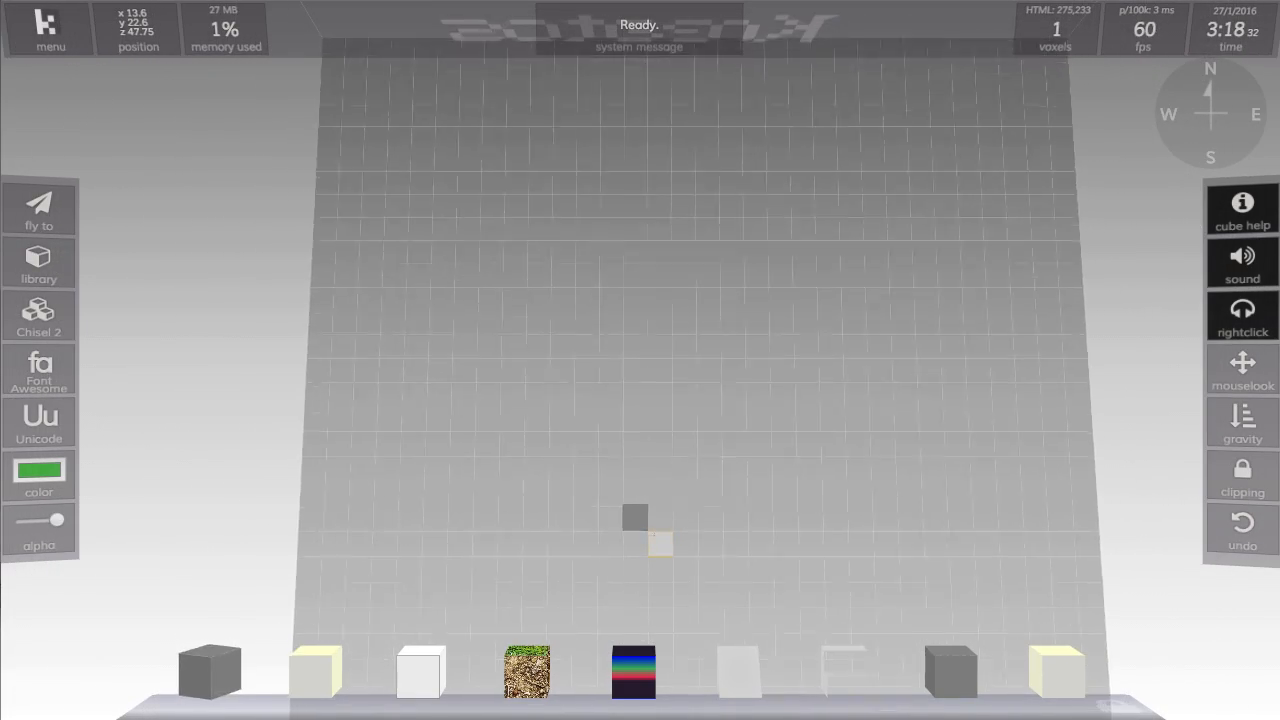
key(w)
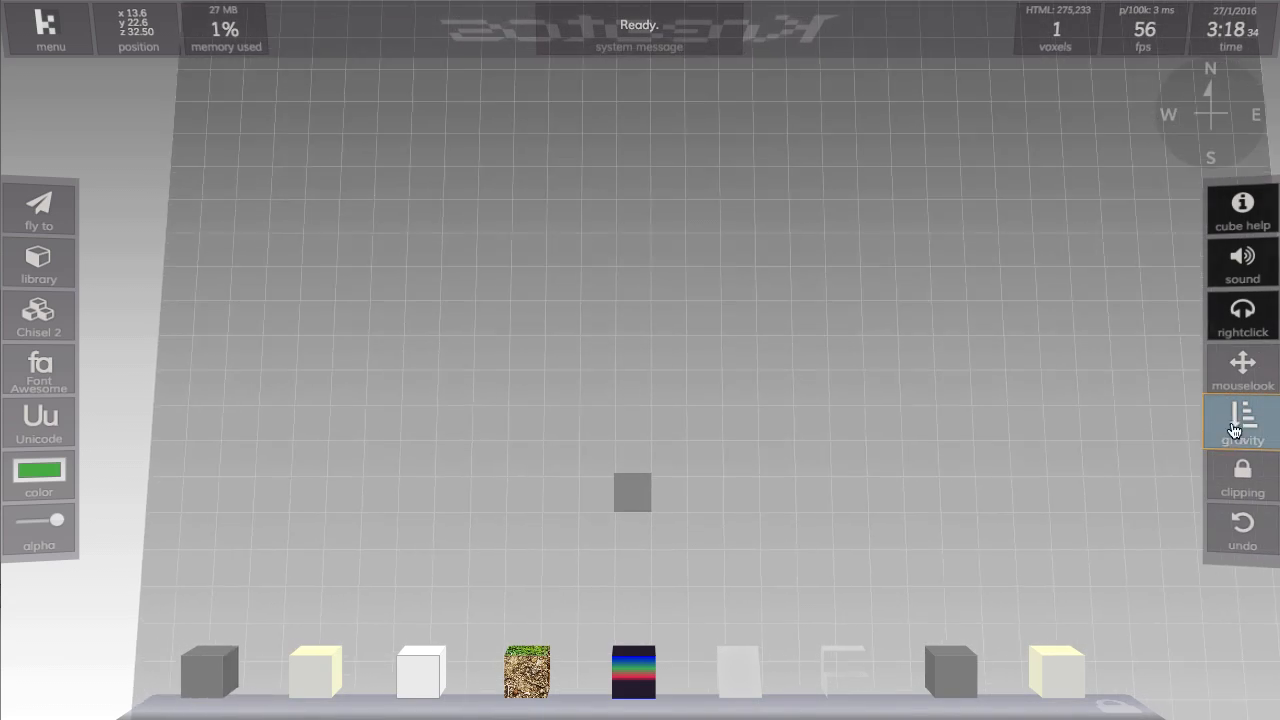
click(1218, 428)
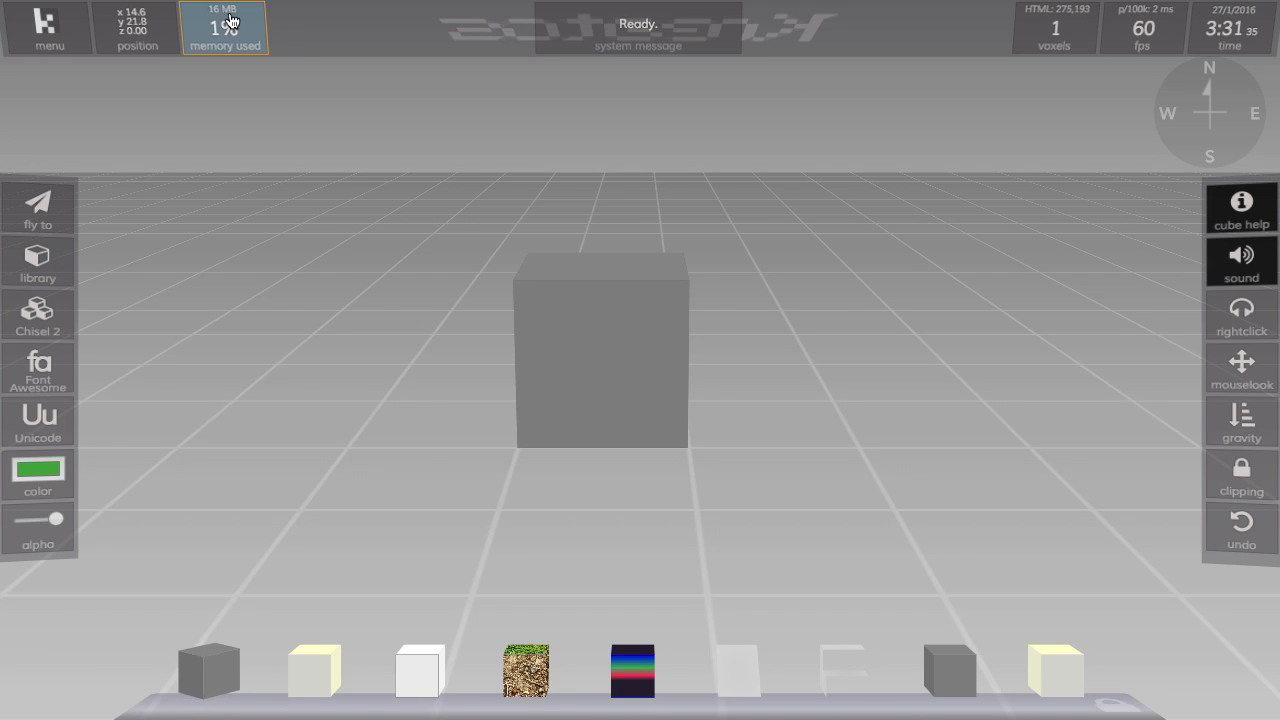
Choose the headline cube from the library and place it on the floor just northwest of the grey cube.
key(s)
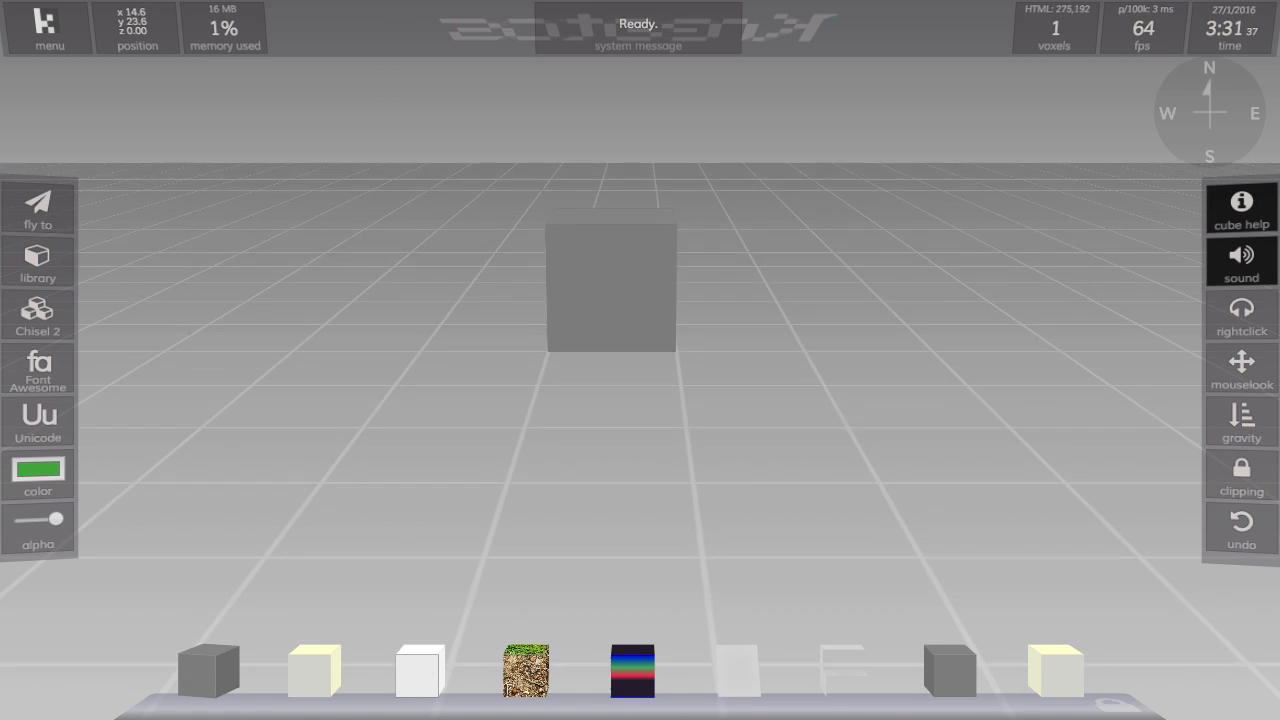
key(a)
key(w)
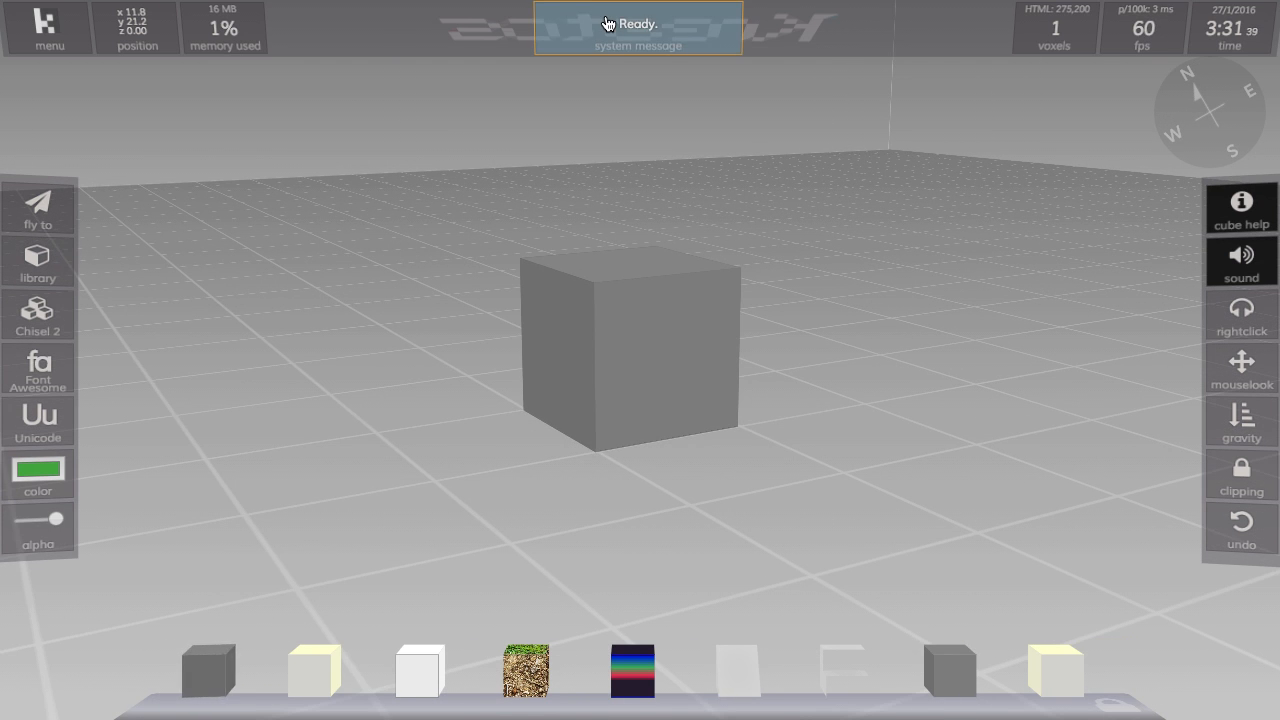
click(45, 258)
scroll(324, 378, down, 3)
scroll(324, 378, down, 2)
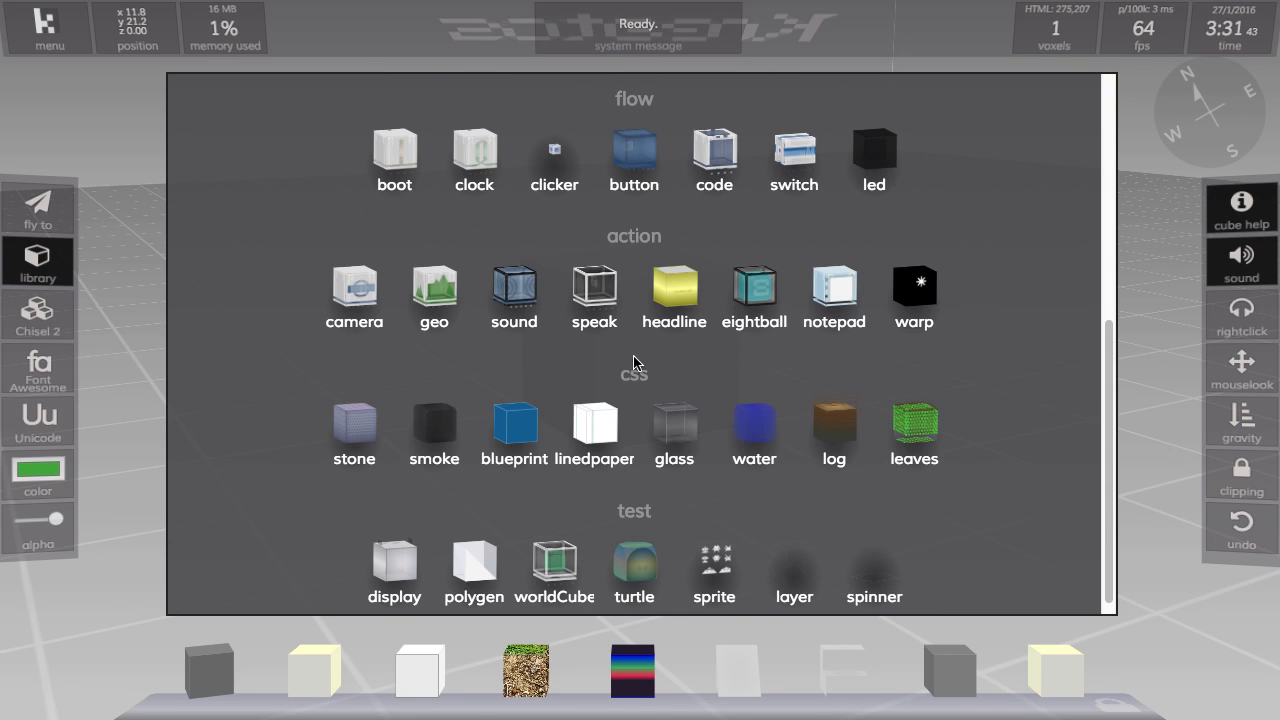
click(674, 286)
click(408, 400)
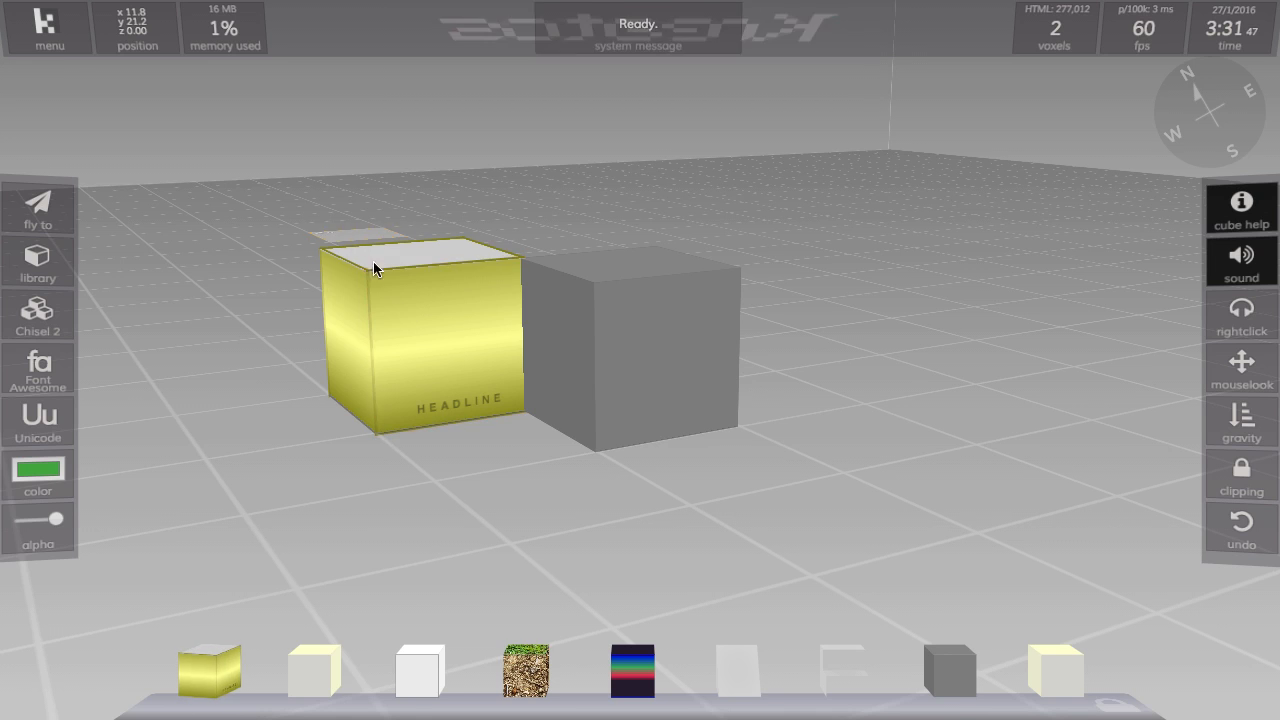
Replace the headline cube's text with "Hello User.".
key(alt)
alt+click(411, 314)
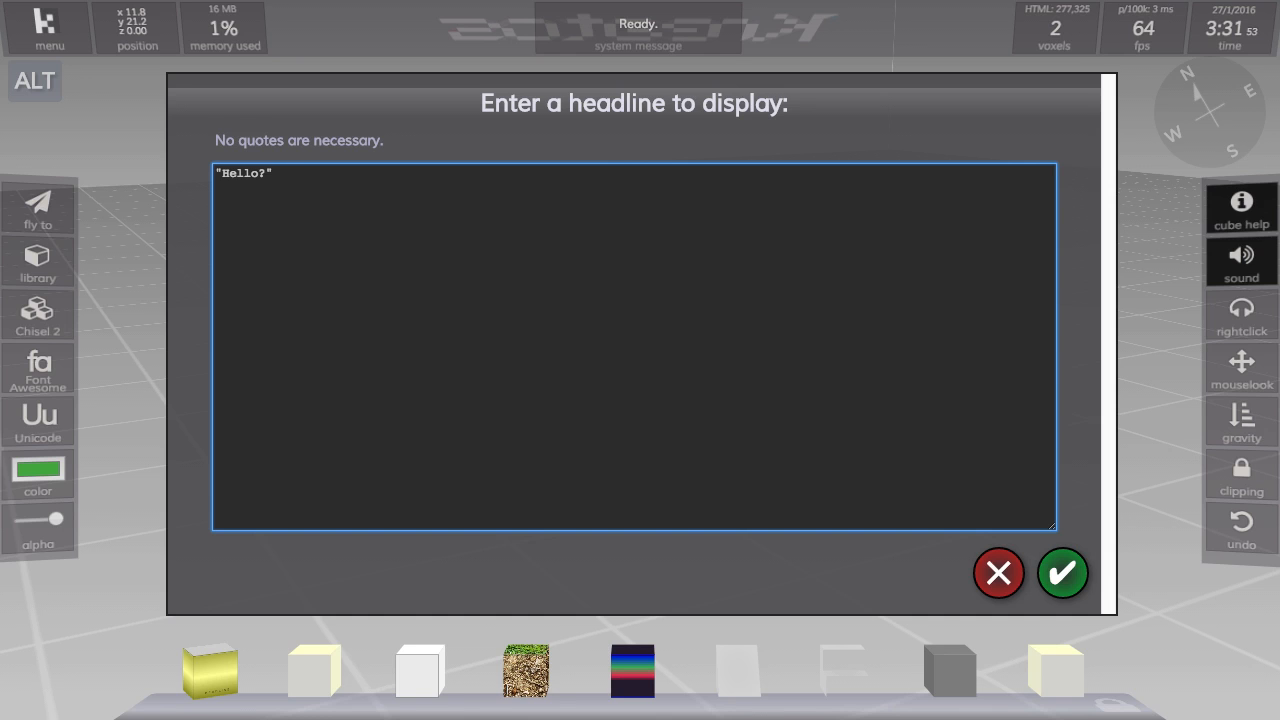
key(ctrl+a)
key(BackSpace)
click(1064, 573)
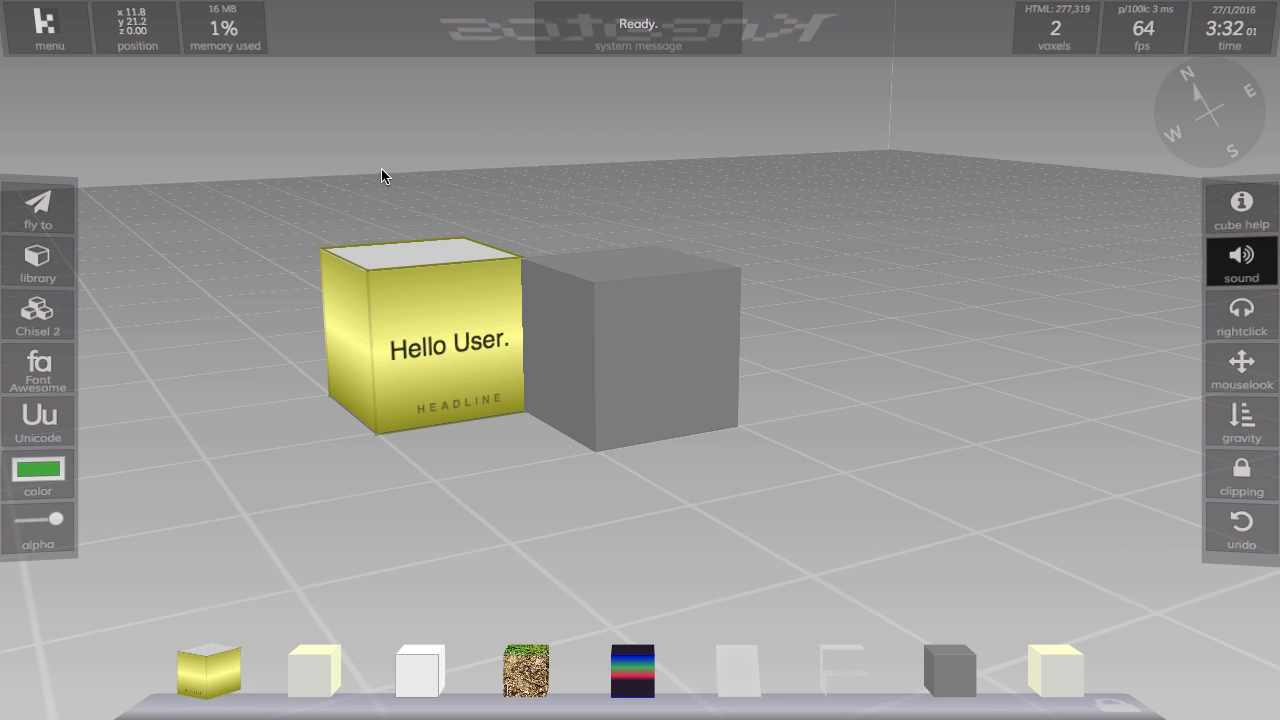
Trigger the headline cube to send its text to the system message area.
click(414, 316)
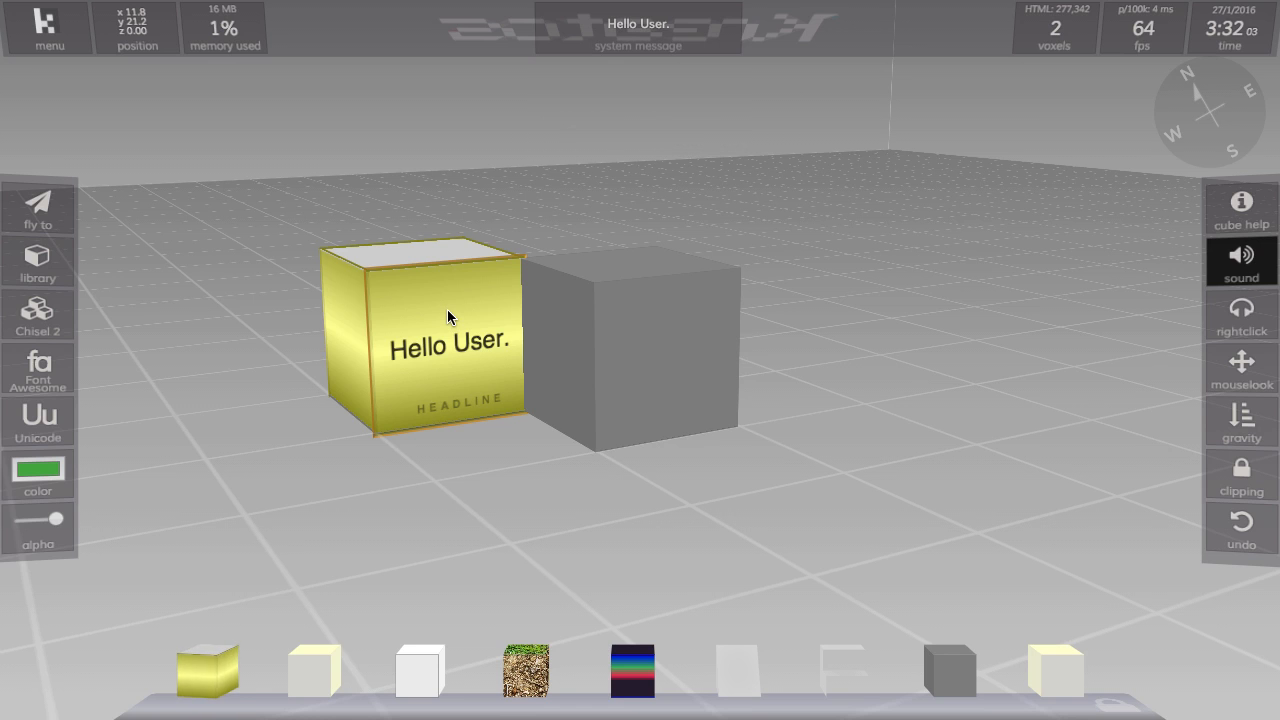
click(447, 310)
click(447, 311)
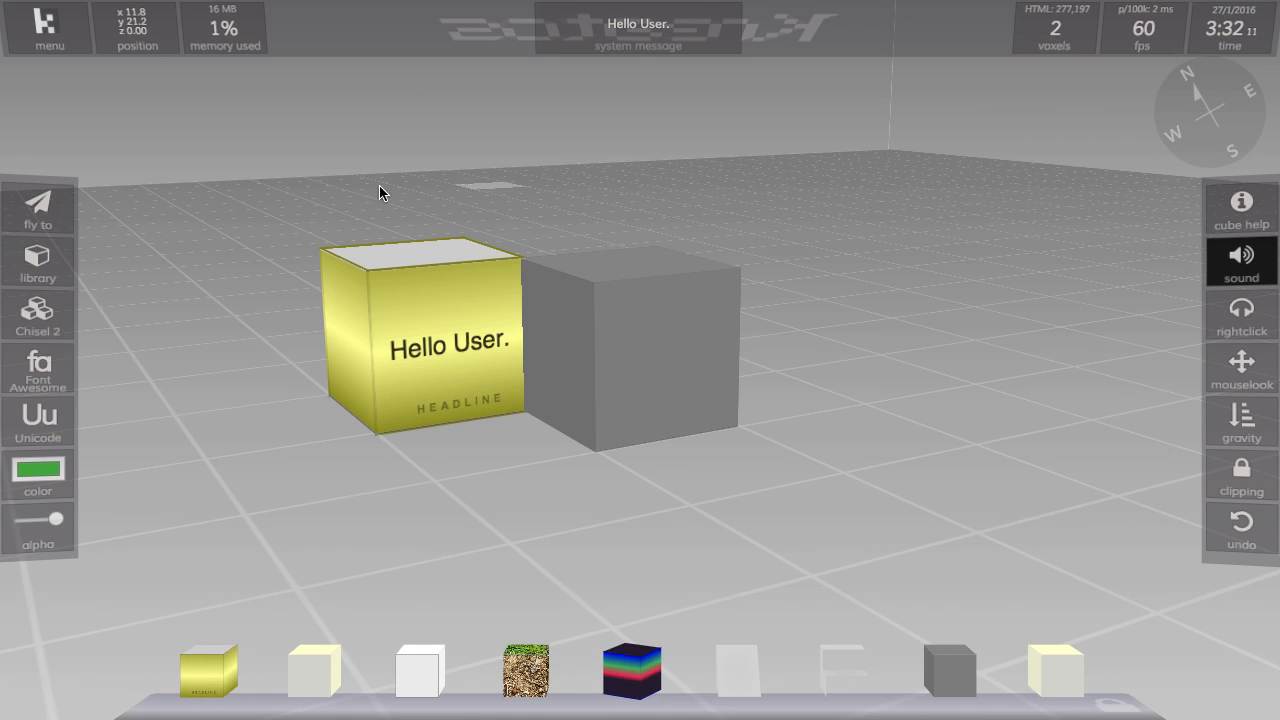
Paint two adjacent rows of color cubes running back from the headline cube's west side, then remove the stray cube on top.
key(a)
shift+click(167, 228)
shift+click(191, 226)
shift+drag(193, 233, 433, 330)
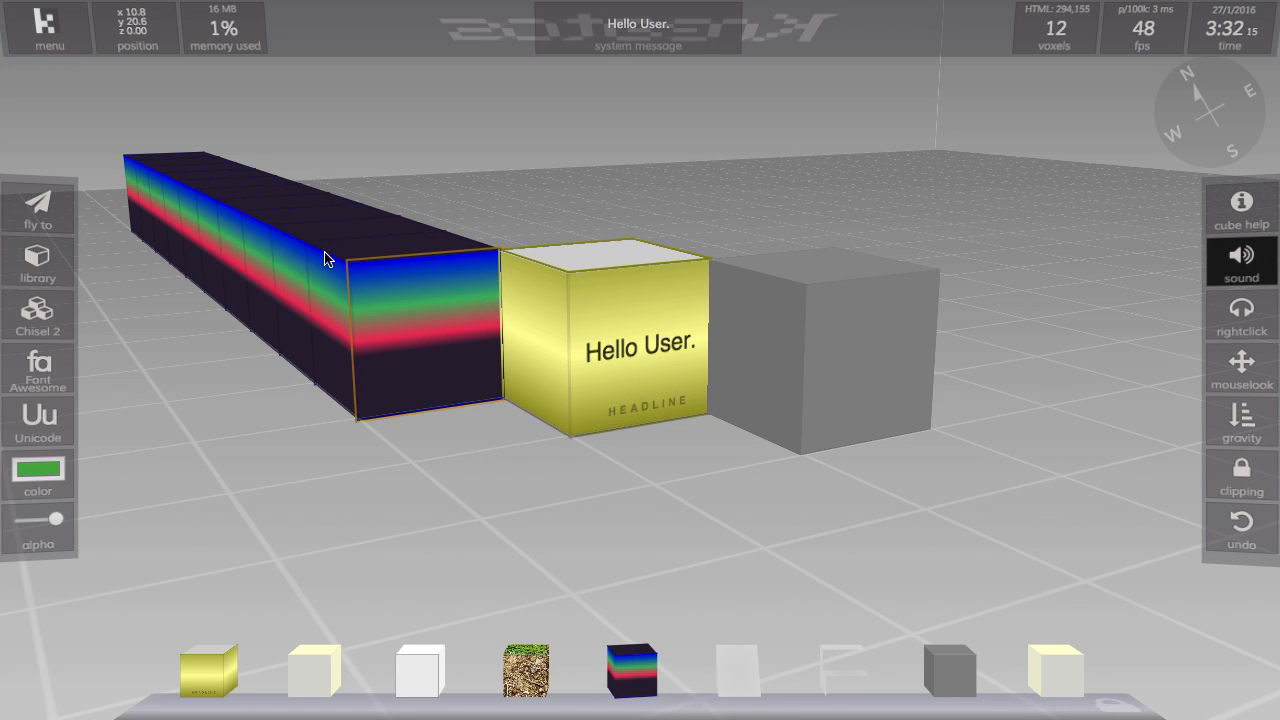
shift+drag(117, 237, 268, 305)
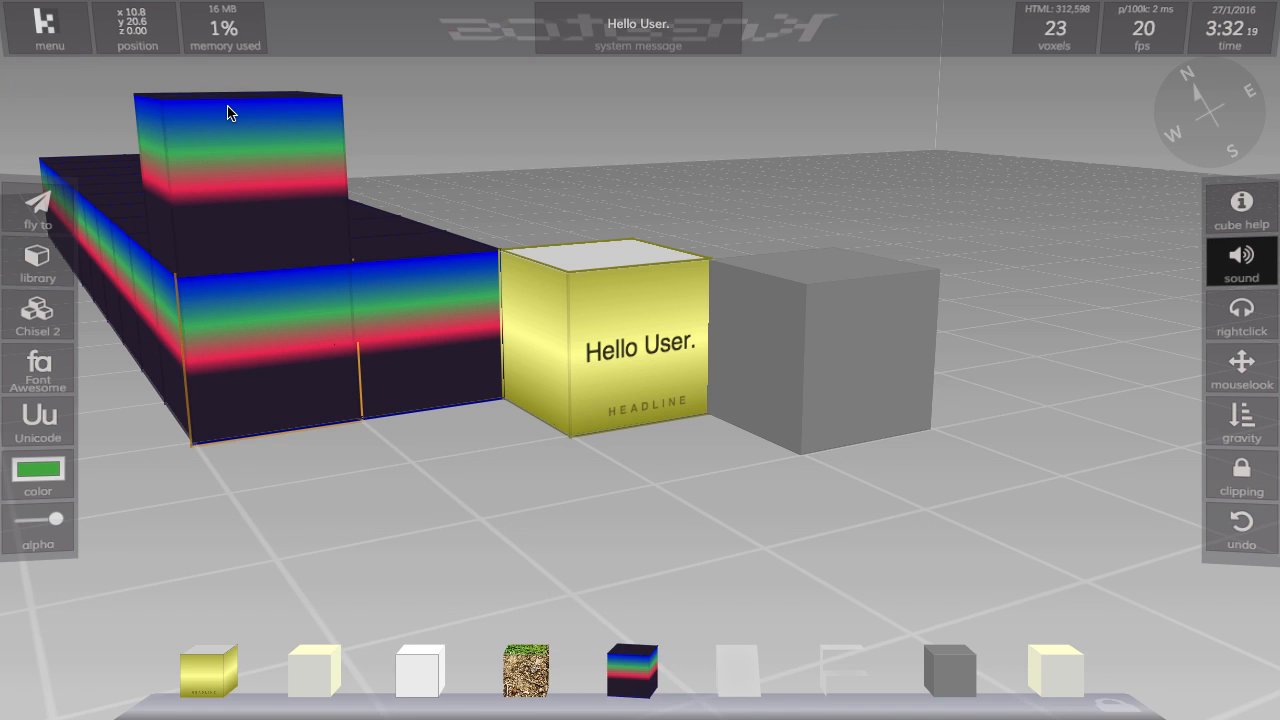
right_click(247, 166)
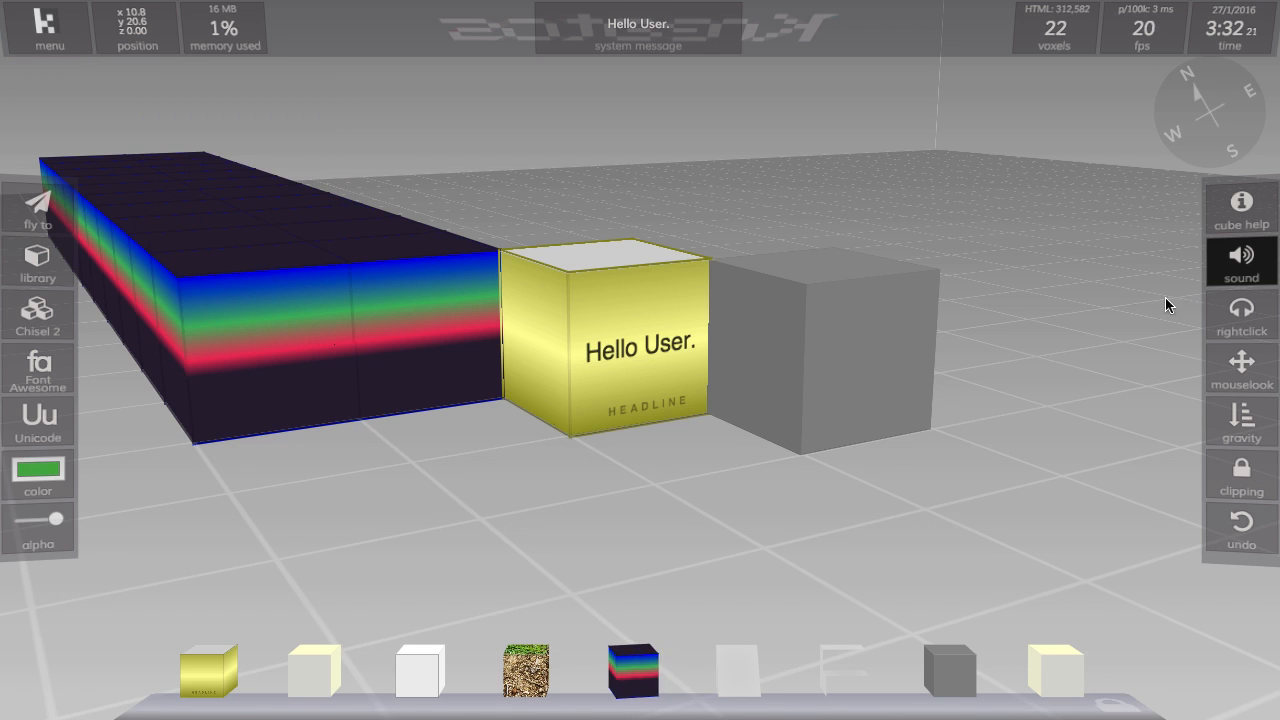
Erase both color rows by sweeping along them, keeping only the two cubes at the far end.
right_drag(310, 333, 98, 204)
right_drag(425, 316, 205, 200)
right_click(221, 230)
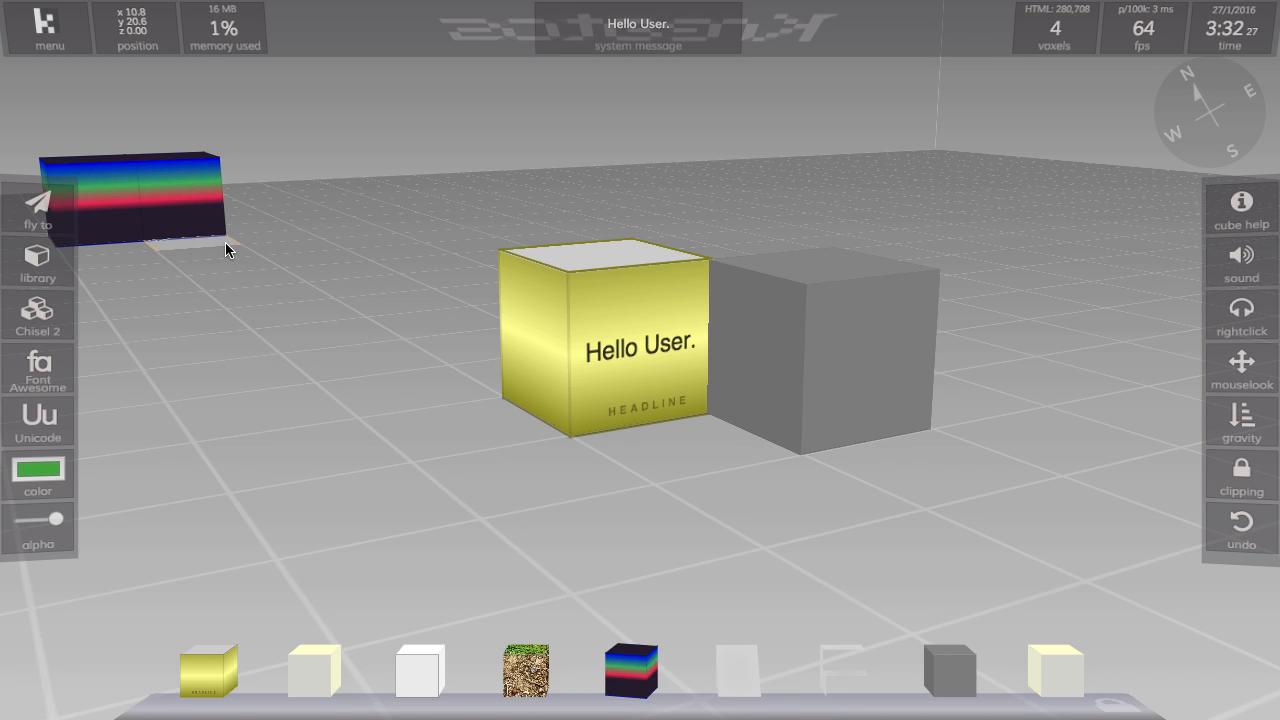
Circle the headline and grey cubes on the ground and from above to view the scene from all sides.
key(s)
key(a)
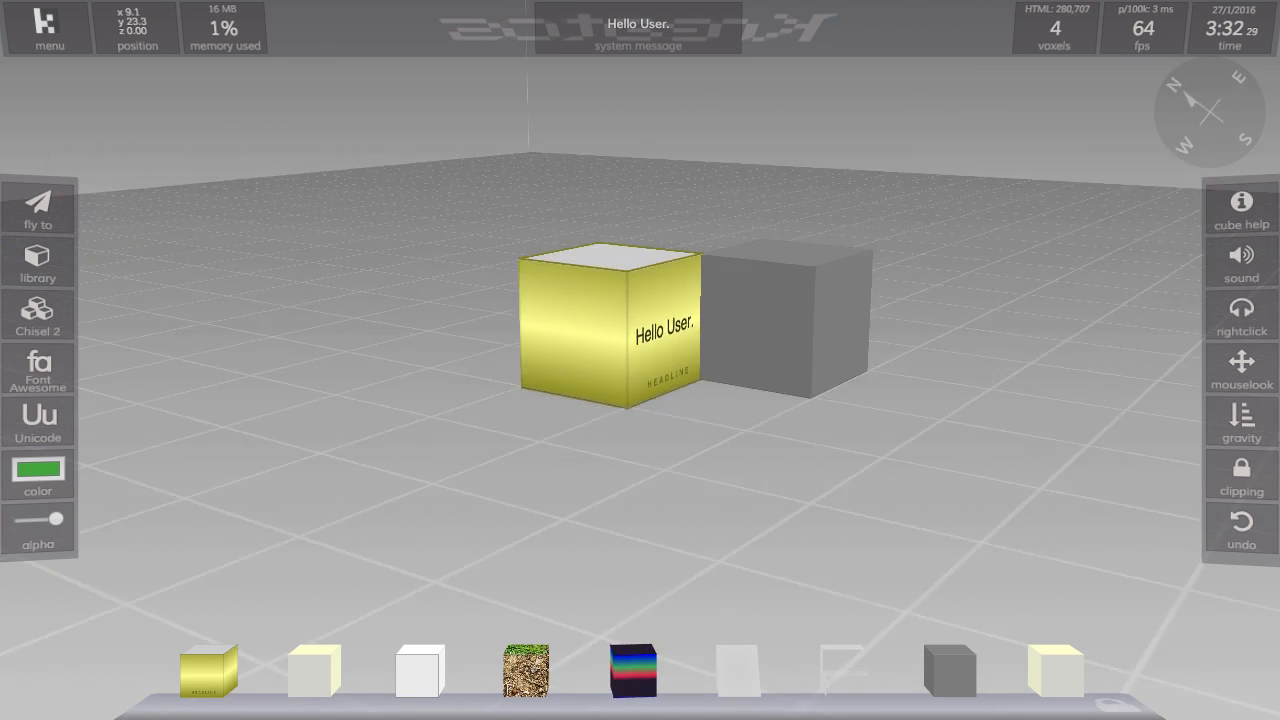
key(space)
key(a)
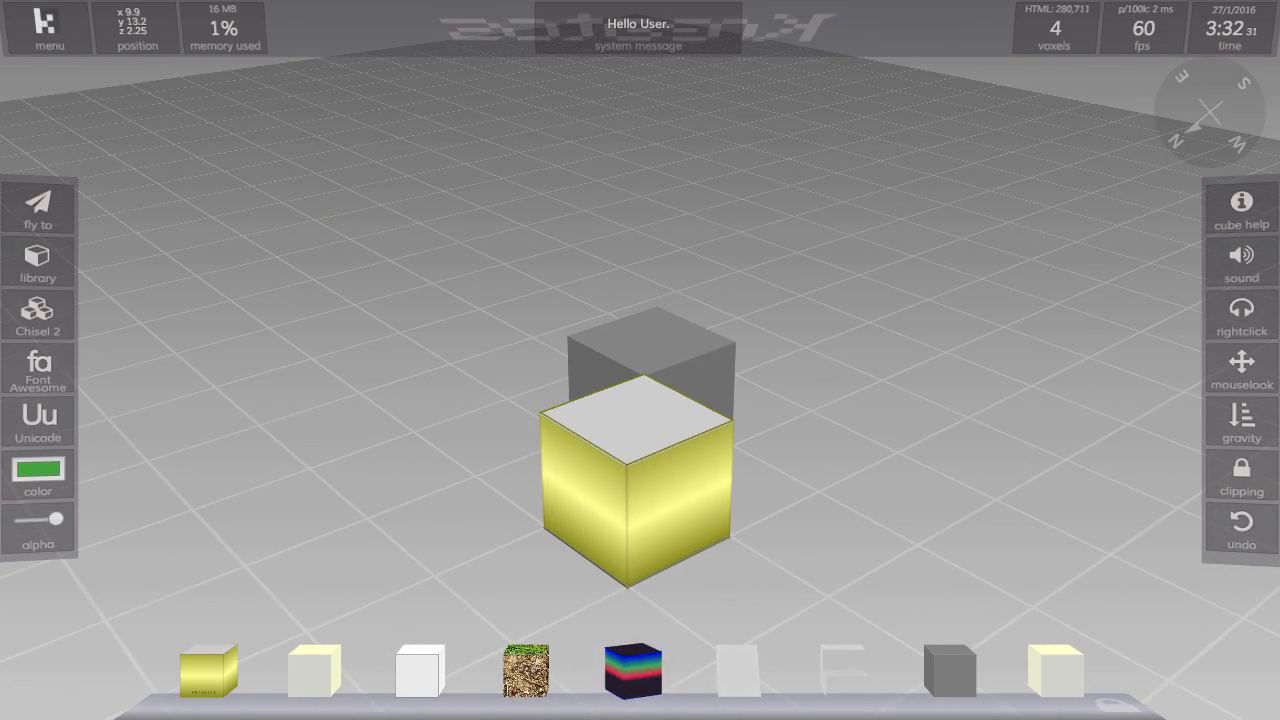
key(a)
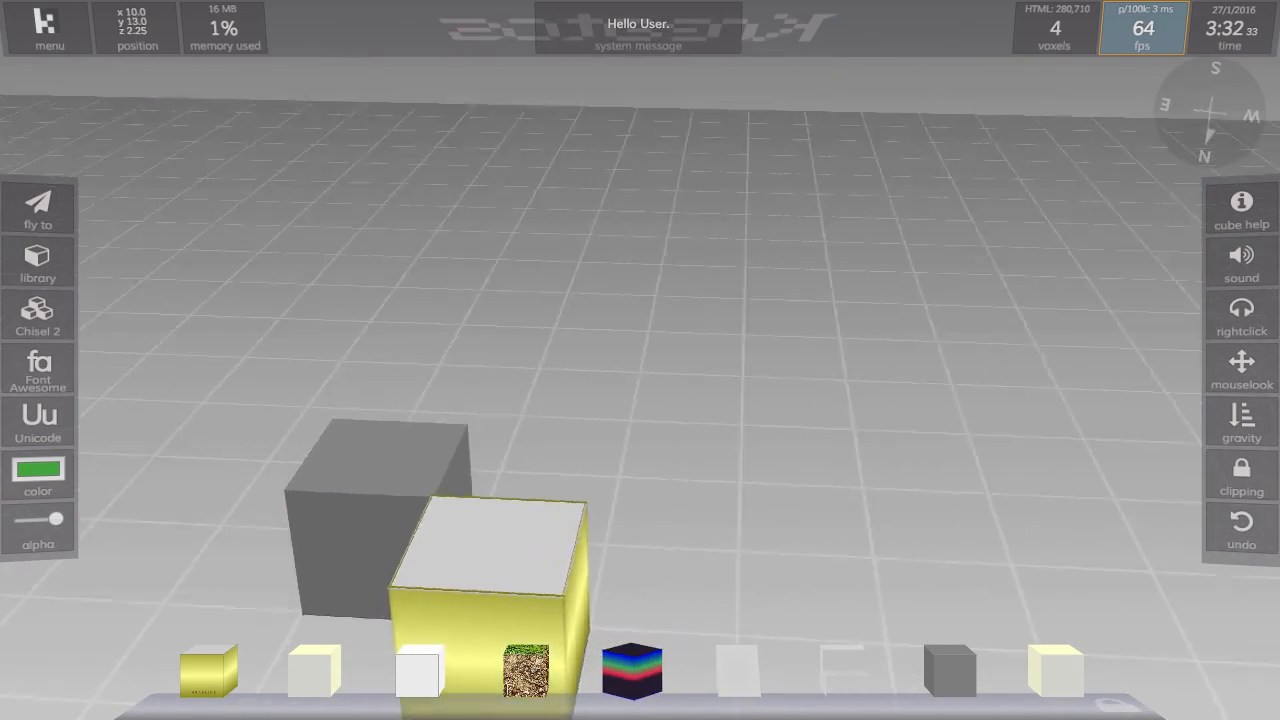
key(a)
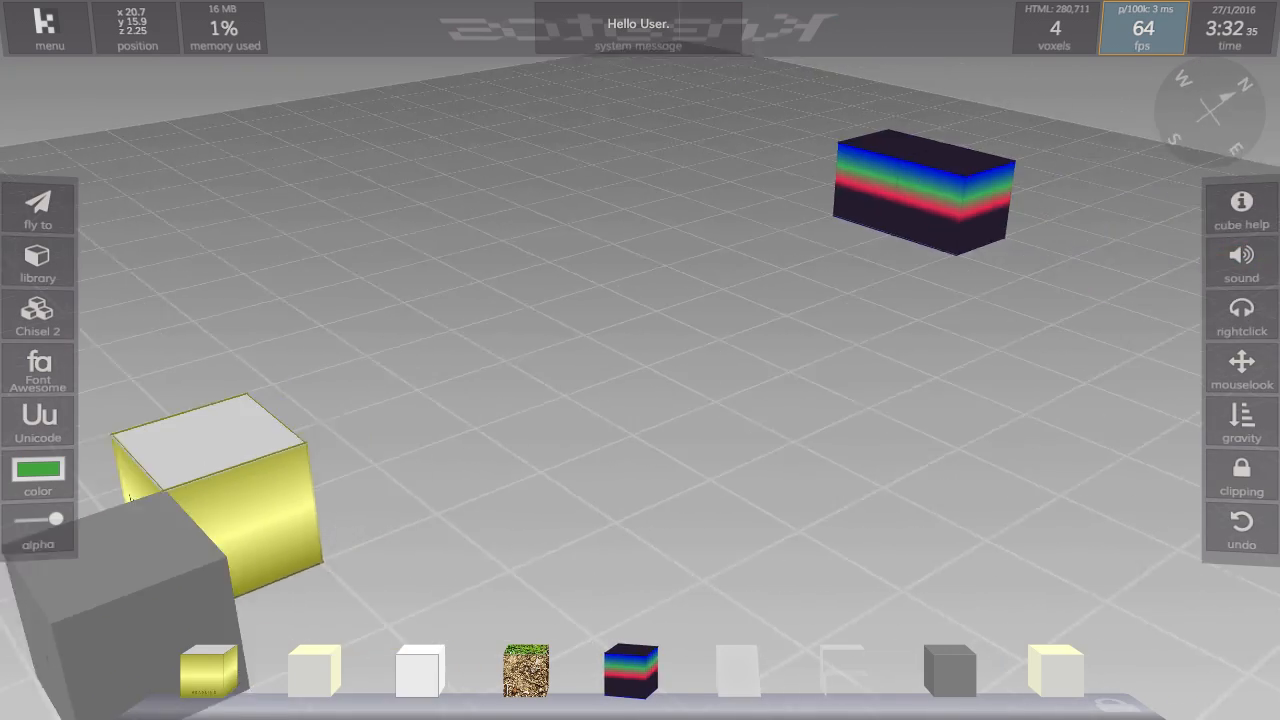
key(a)
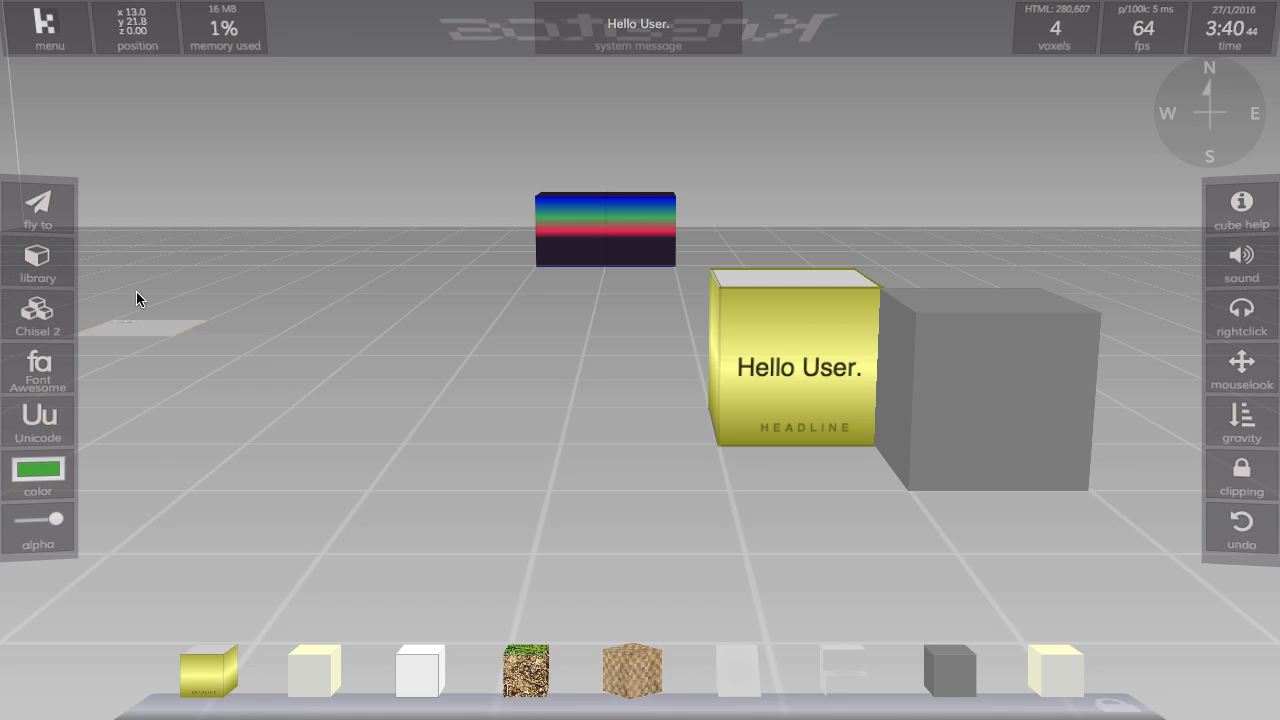
Fly to location [16,21,0,10,79,0].
click(38, 206)
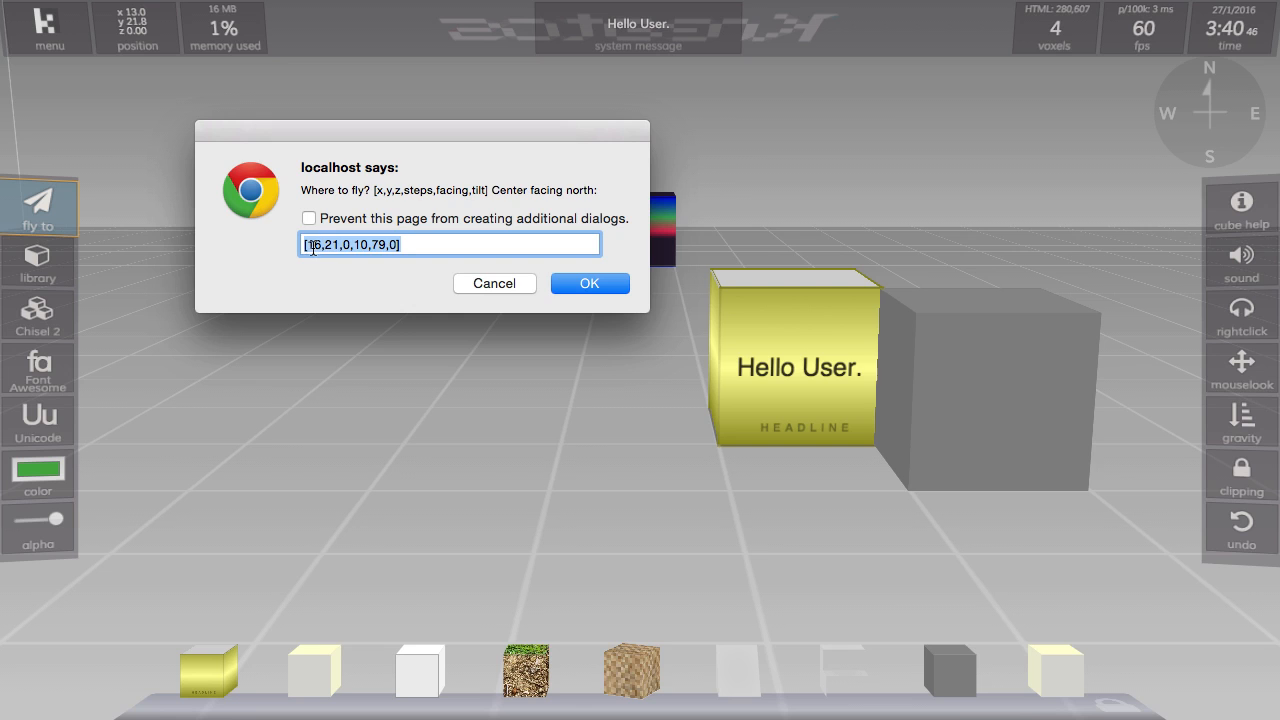
click(313, 248)
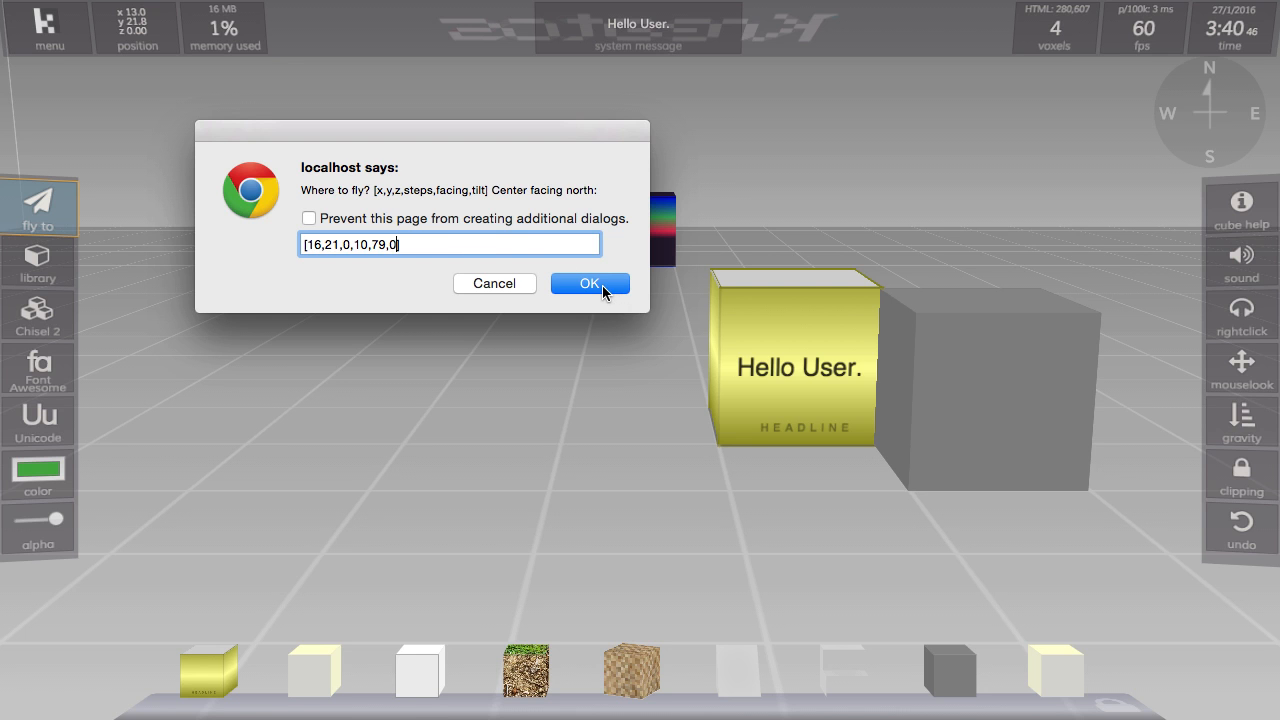
click(598, 285)
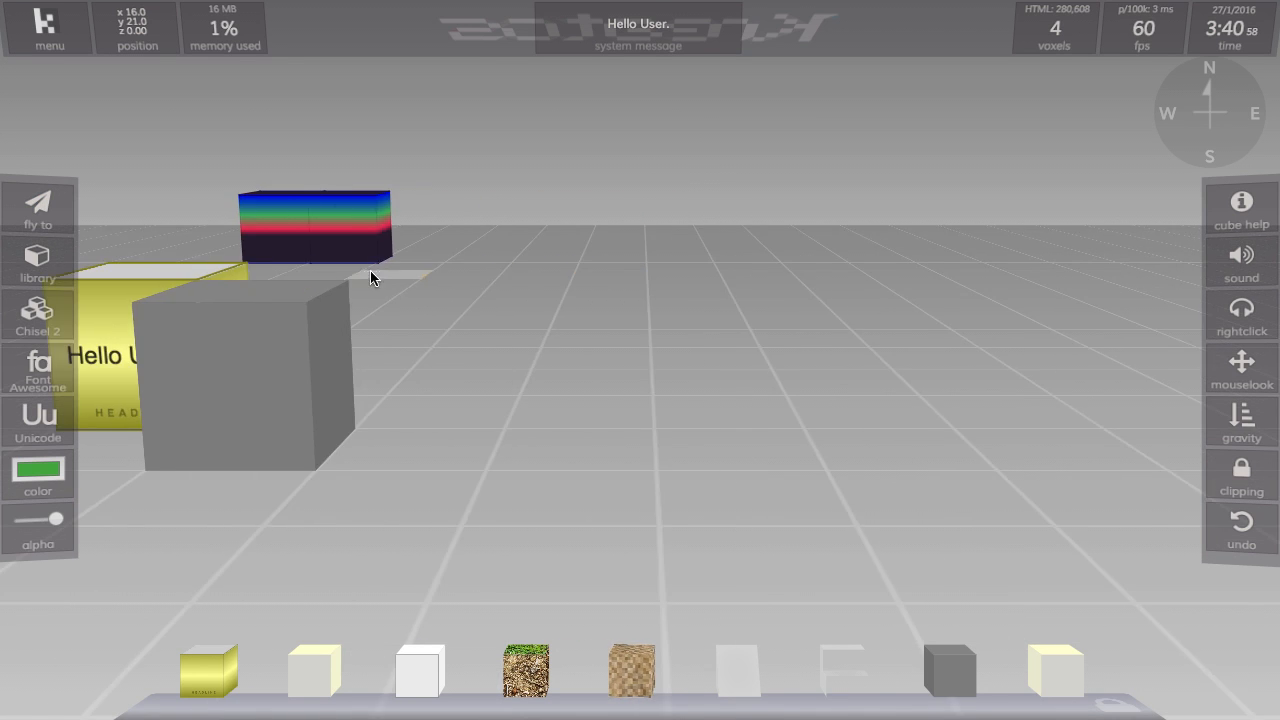
Browse the block library from the basic section through to the test section, then close it.
click(50, 255)
scroll(372, 155, up, 3)
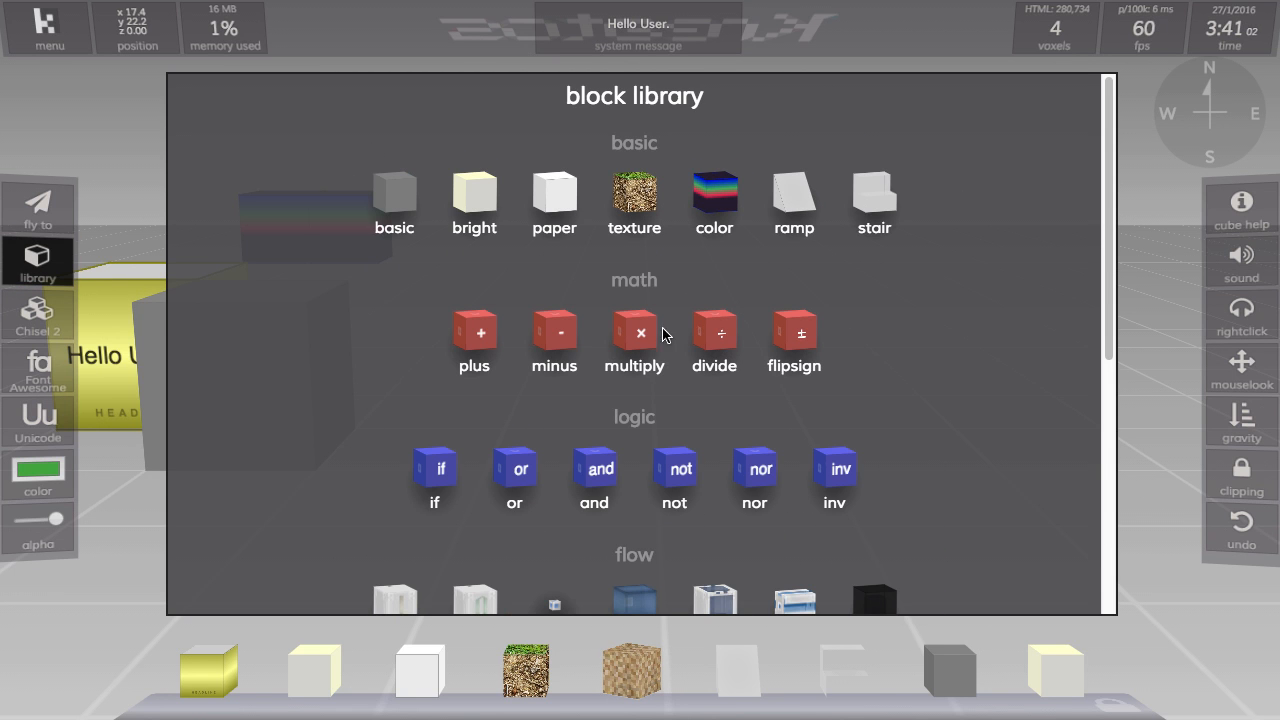
scroll(1001, 480, down, 5)
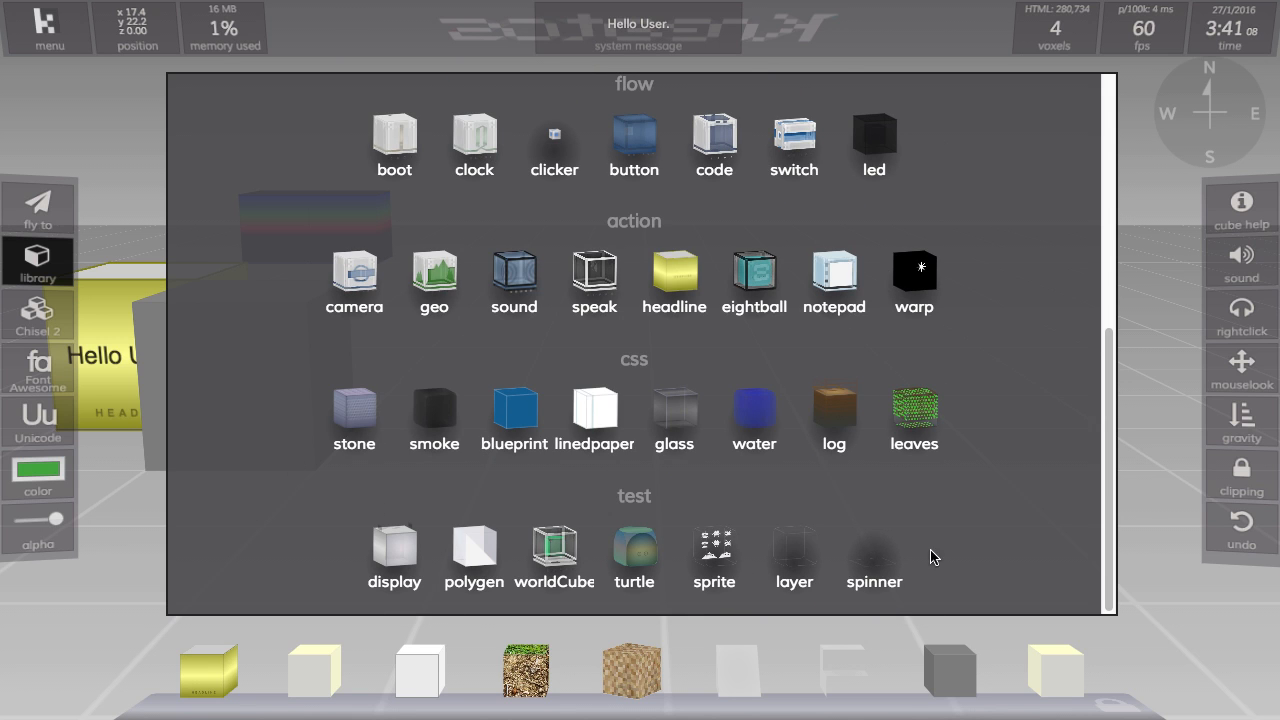
click(38, 260)
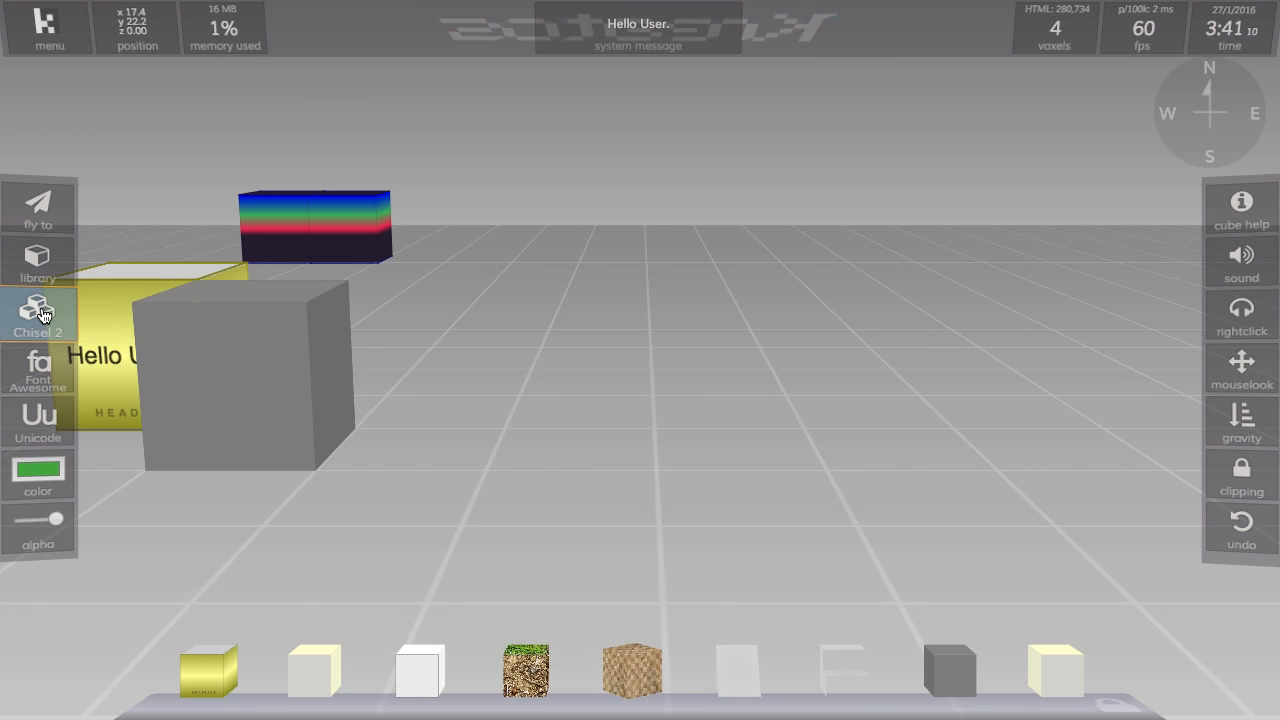
Choose the Marble Block from the Chisel2 library and place three side by side on the floor northeast of the grey cube.
click(40, 314)
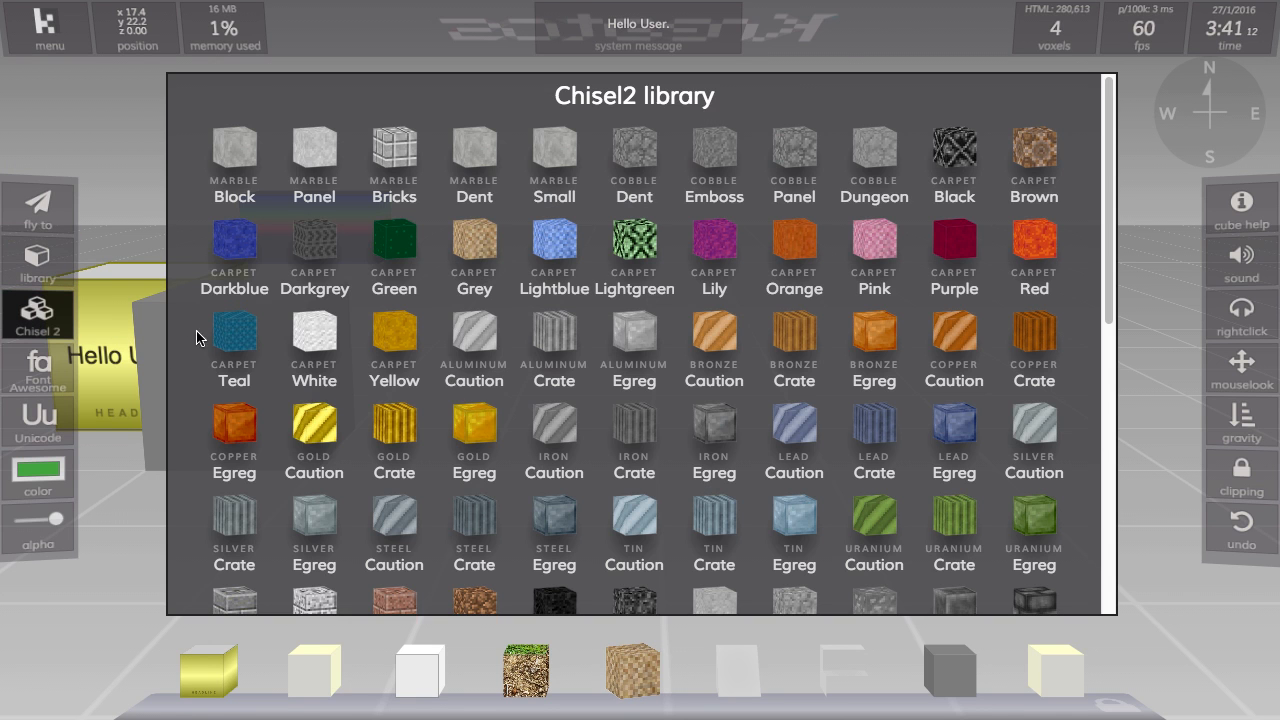
click(238, 151)
shift+click(572, 362)
shift+click(706, 361)
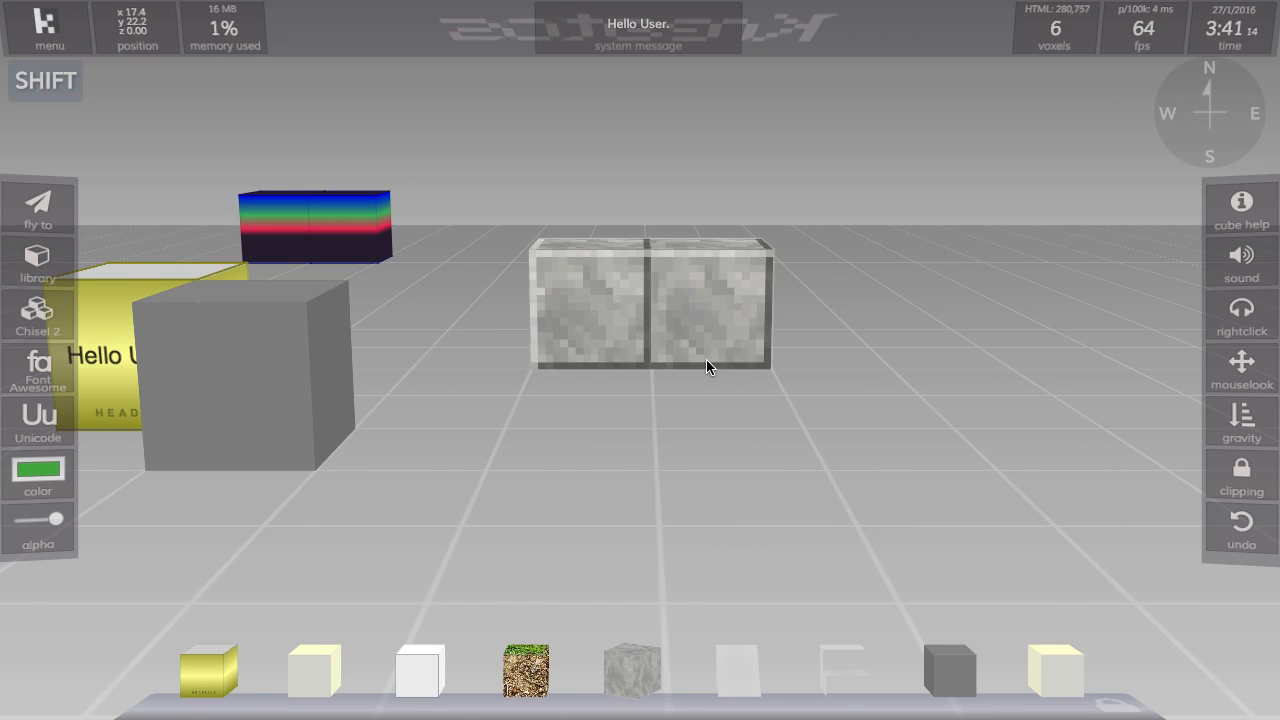
shift+click(816, 366)
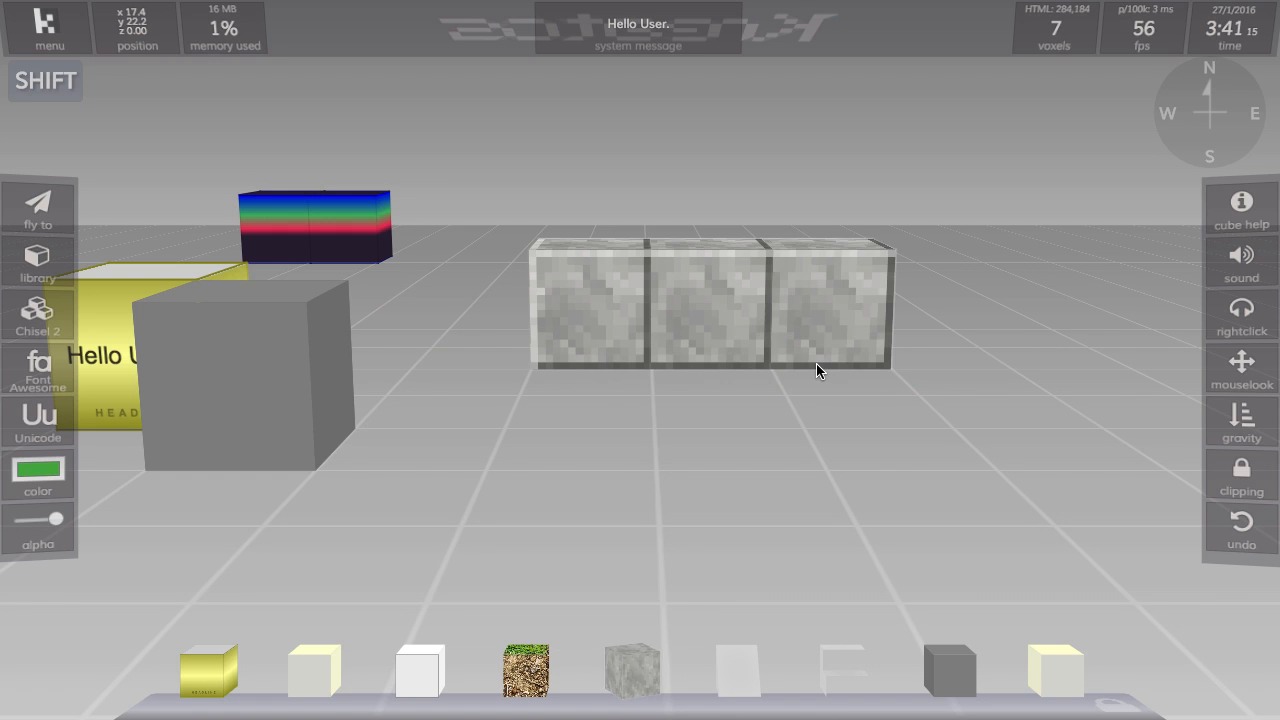
Choose Copper Egreg from the Chisel2 library and stack one block on each of the three marble blocks.
click(40, 314)
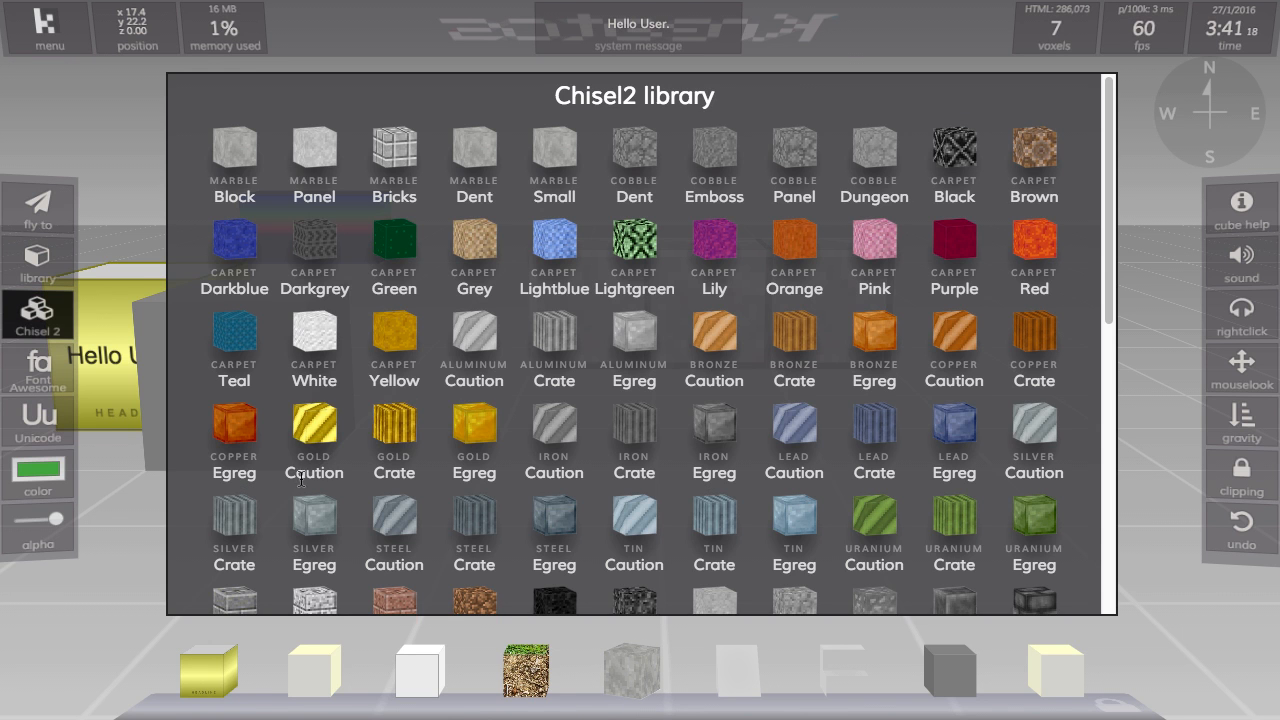
click(226, 438)
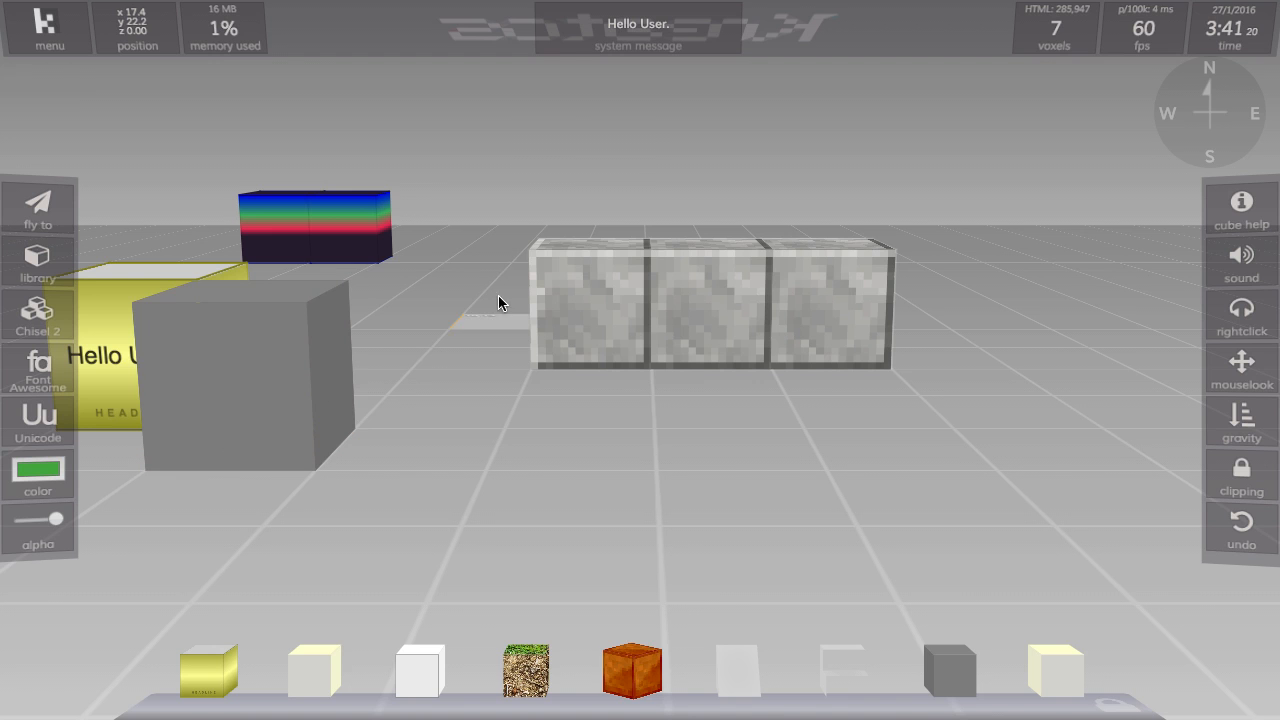
shift+click(566, 247)
shift+click(740, 250)
shift+click(801, 247)
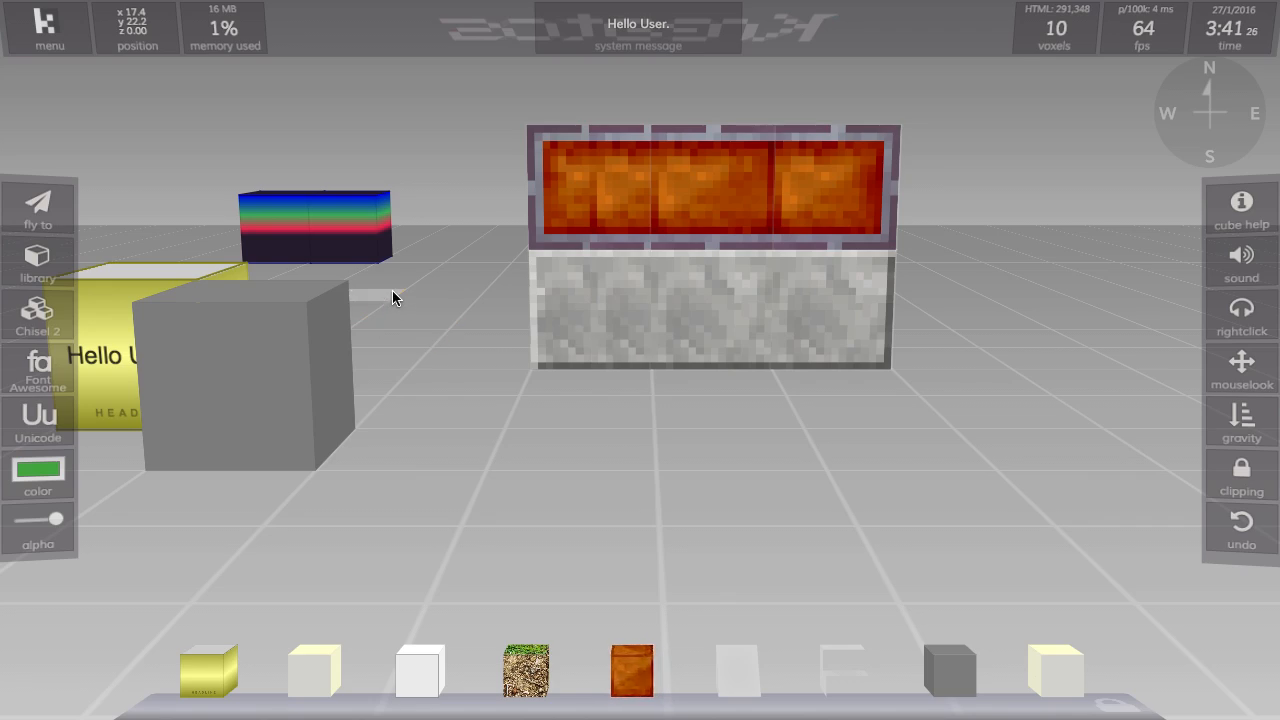
Circle the marble and copper wall to examine its faces and connected textures.
key(d)
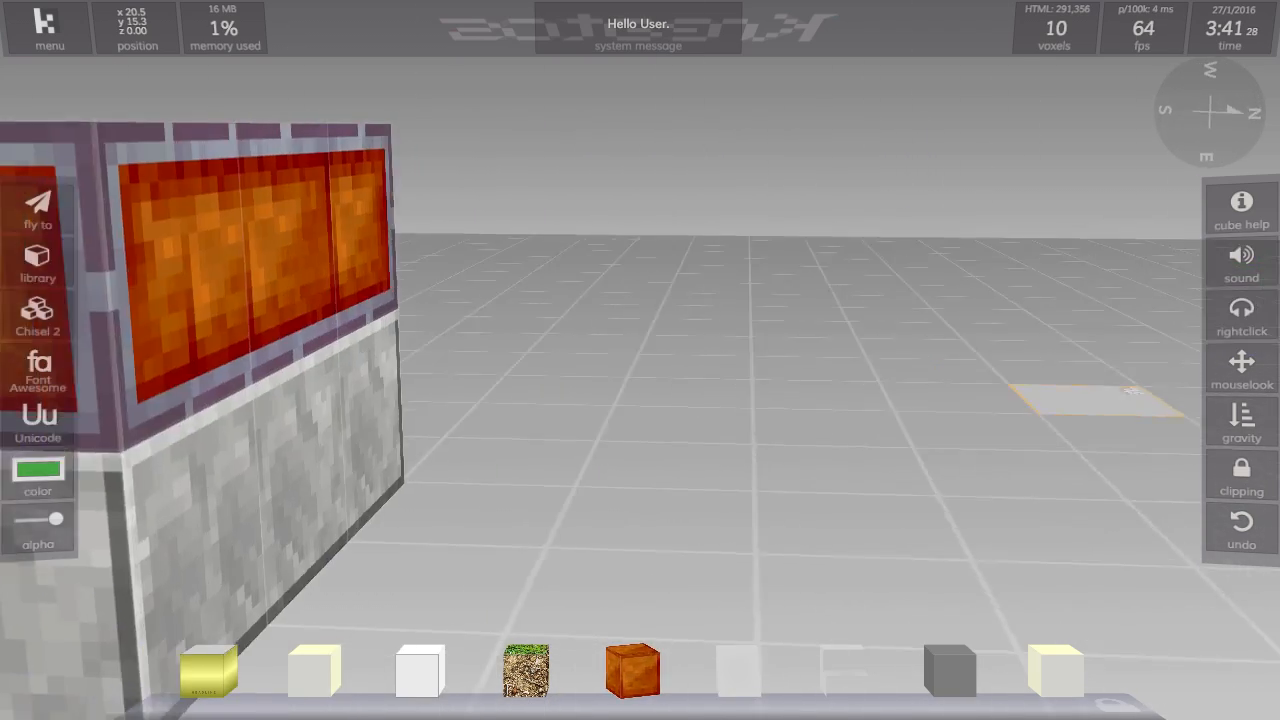
key(d)
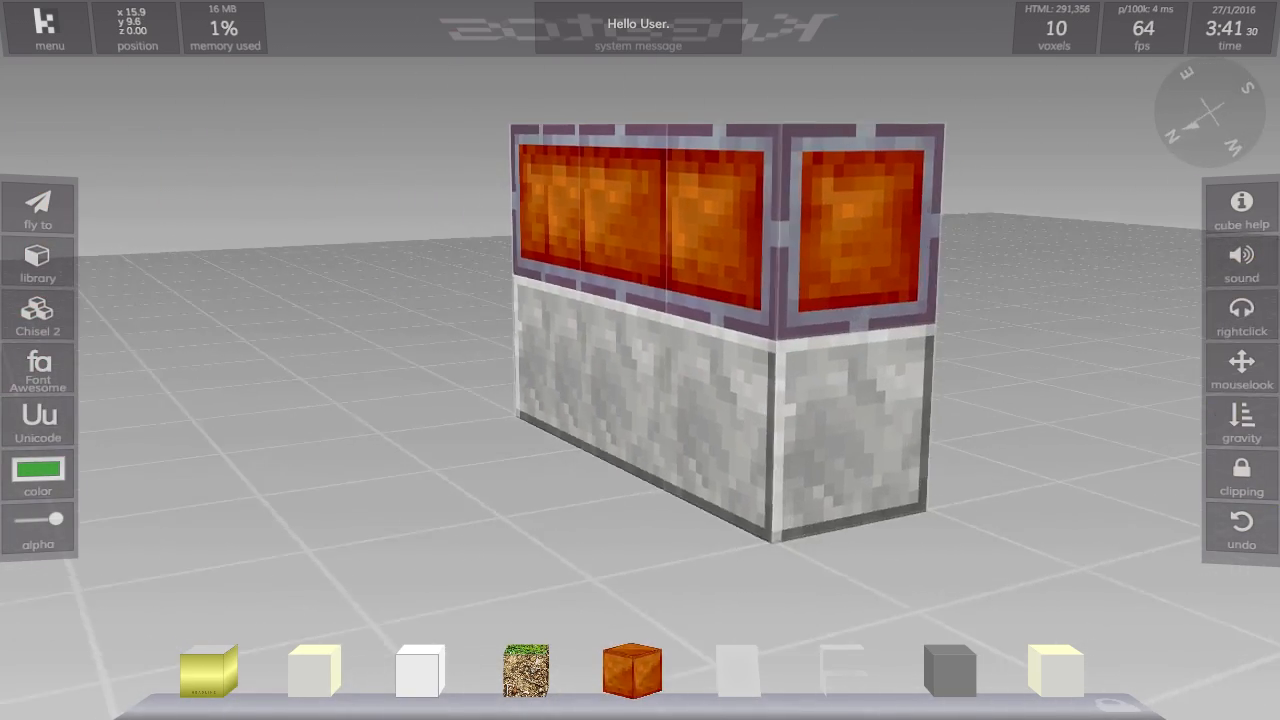
key(d)
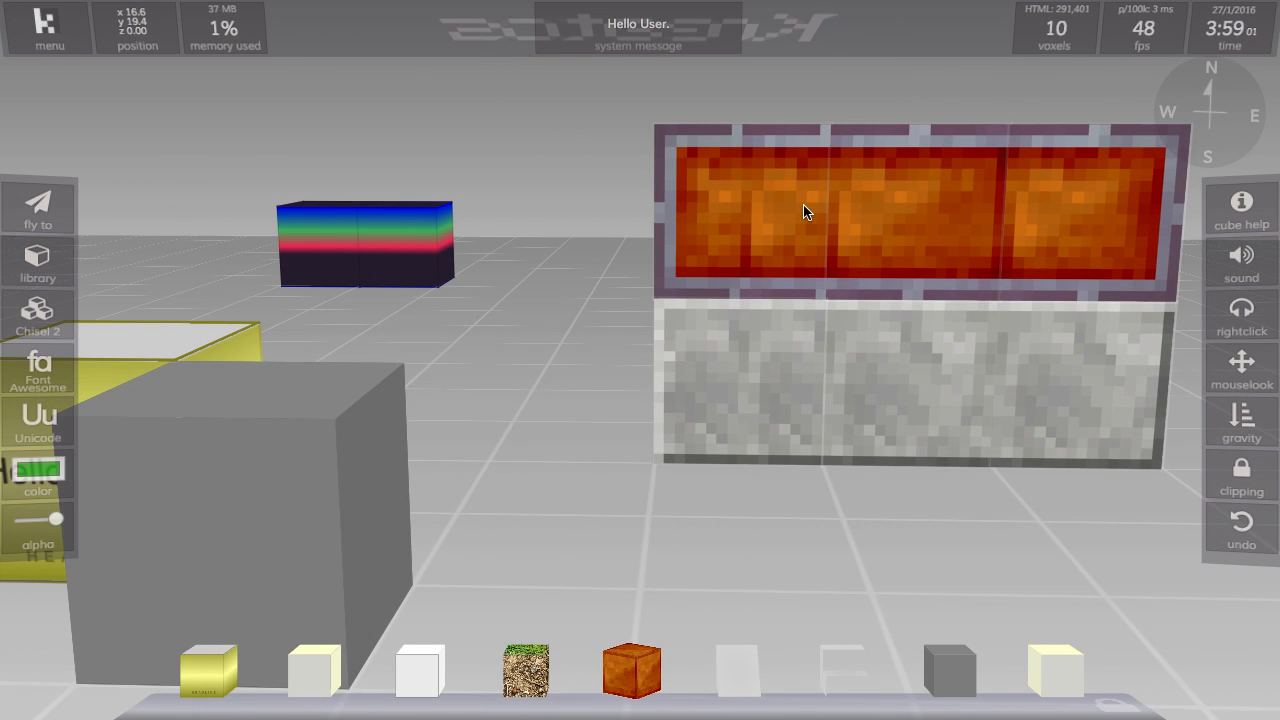
Delete the three copper blocks and the three marble blocks beneath them.
click(780, 218)
click(905, 220)
click(1020, 228)
click(1026, 300)
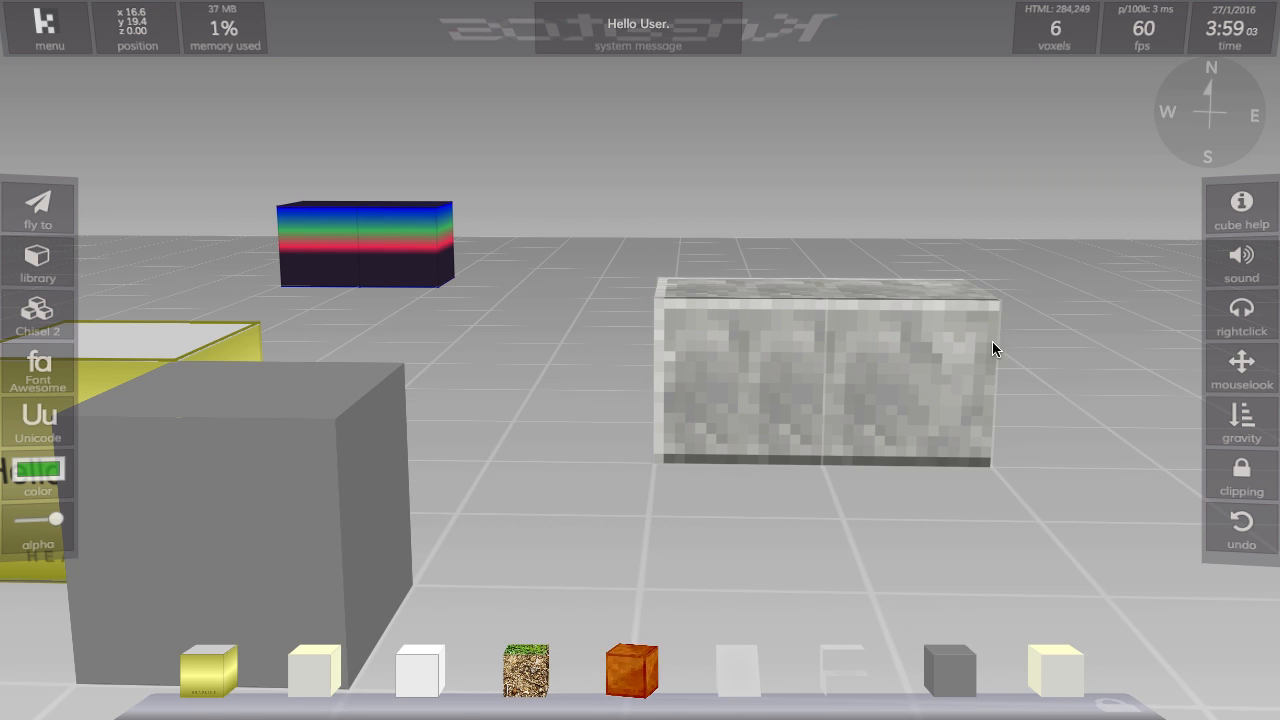
click(991, 351)
click(780, 355)
Delete the grey cube and the two distant color cubes, leaving only the headline cube.
click(233, 455)
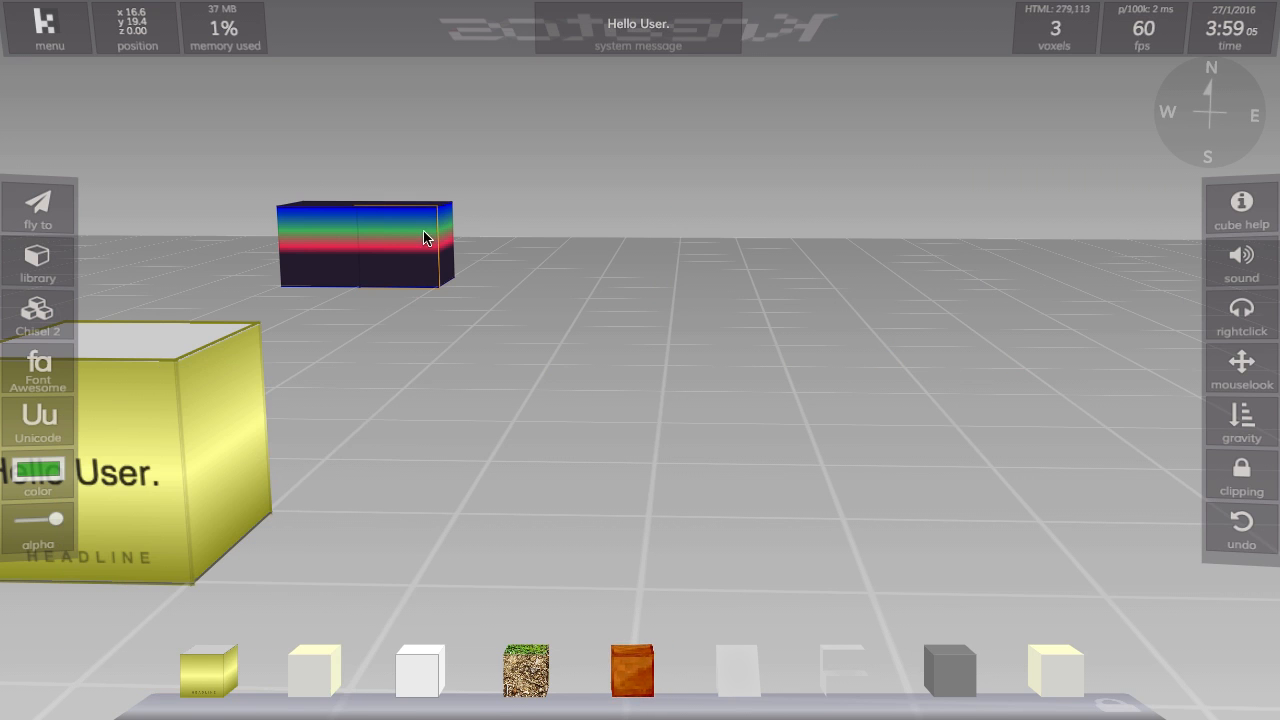
click(429, 241)
click(318, 245)
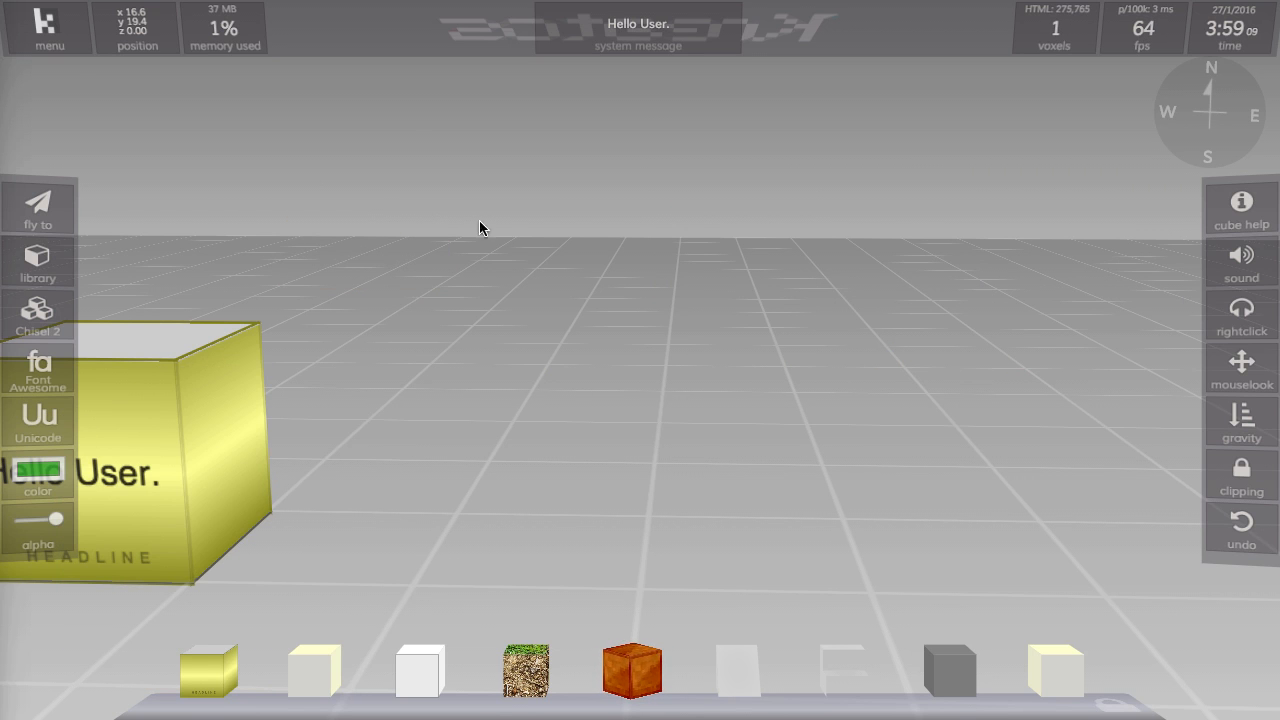
Copy the HTML code of the folder-open icon from the Font Awesome library, then close the library.
click(40, 382)
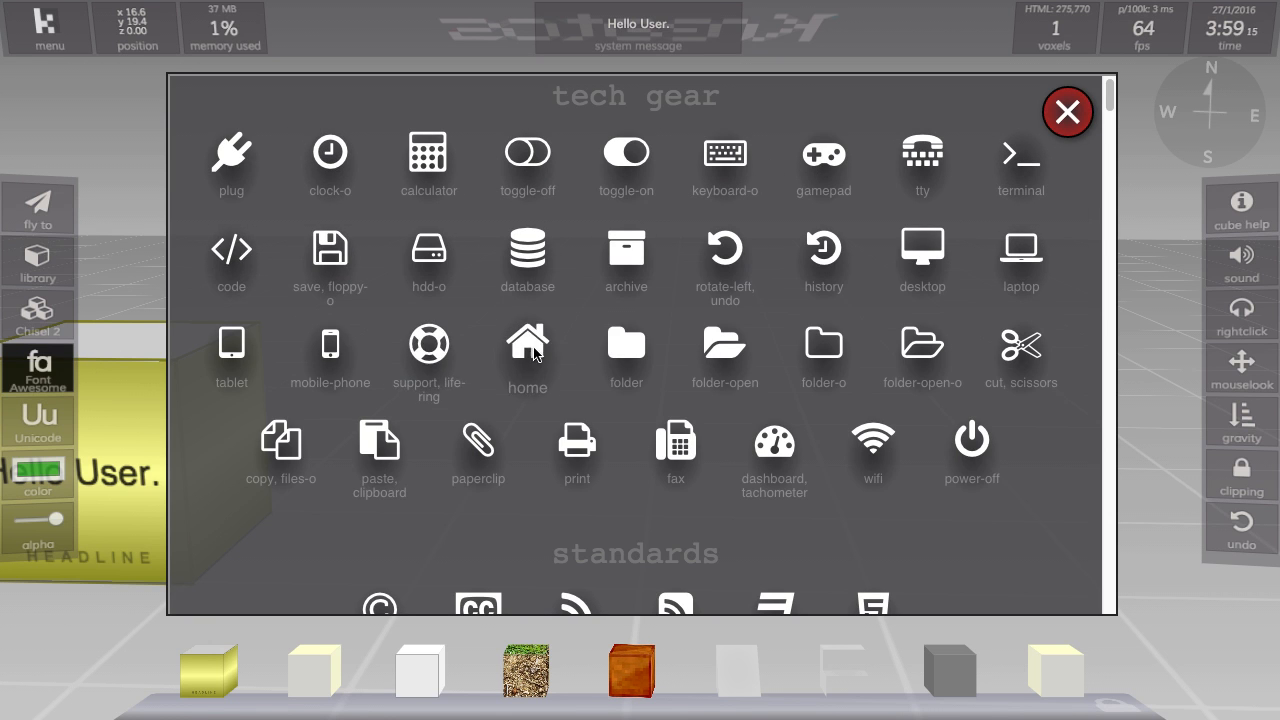
click(717, 352)
key(super+c)
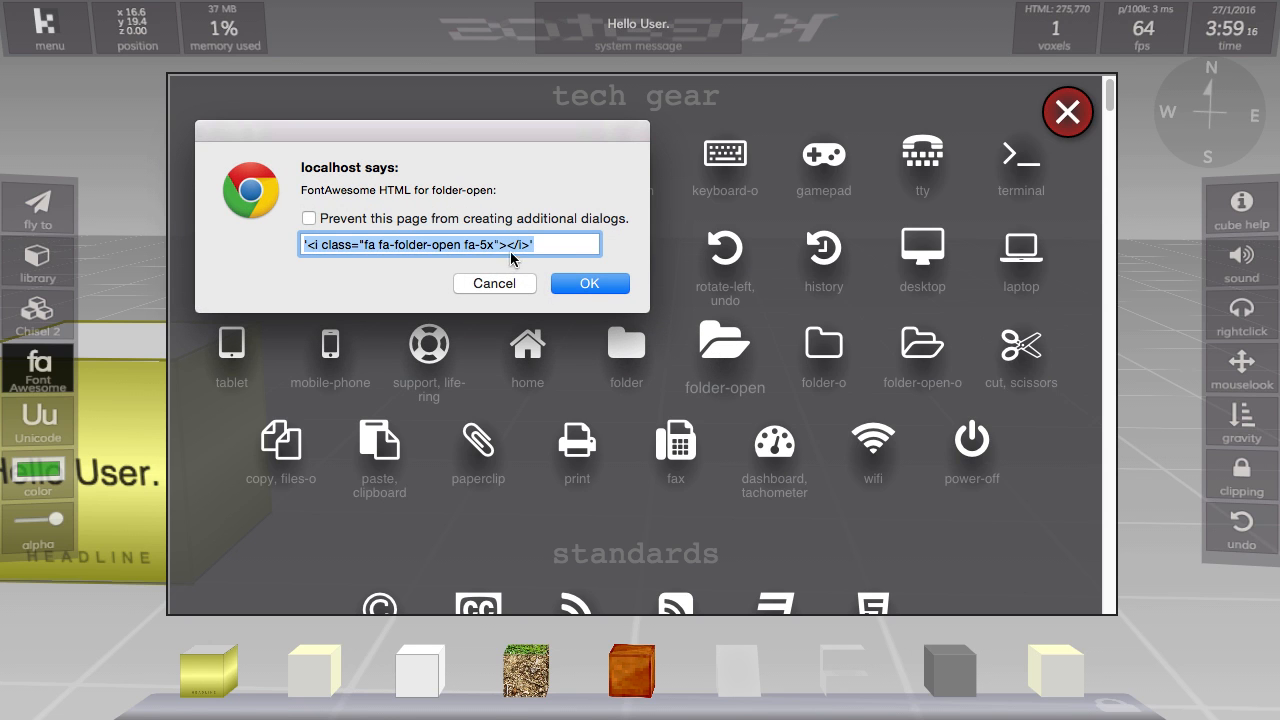
click(588, 284)
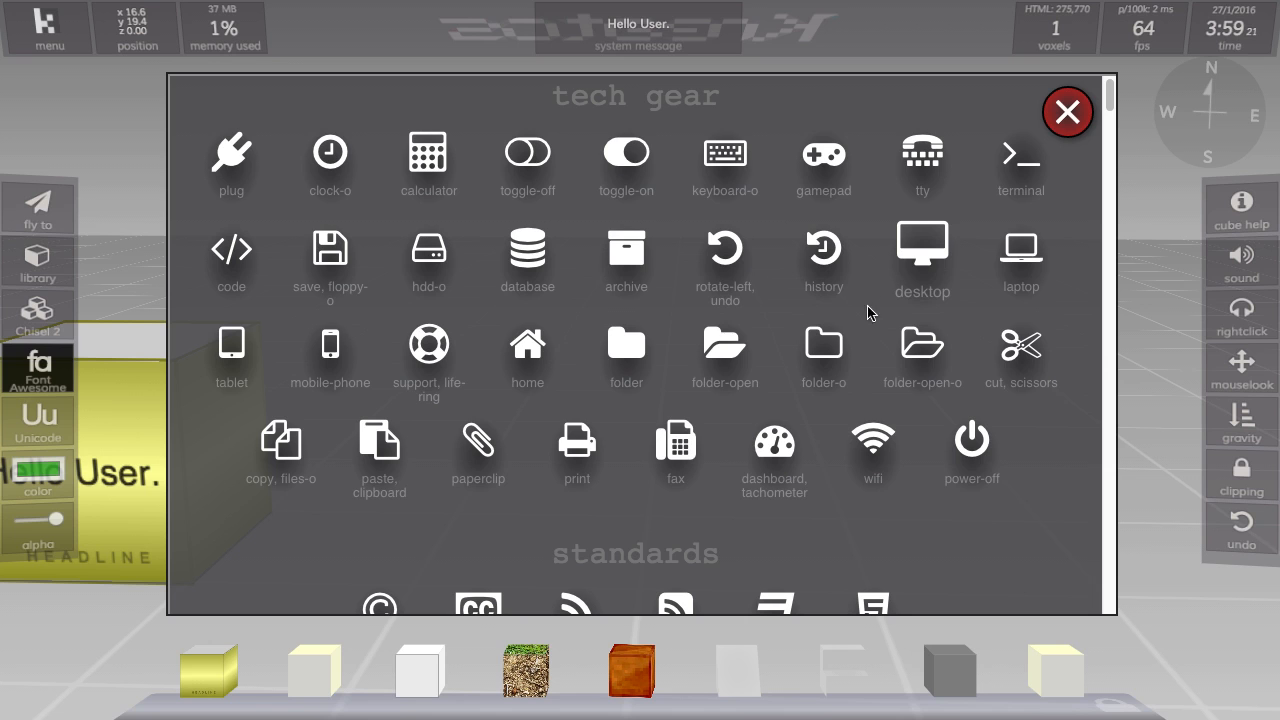
click(1068, 112)
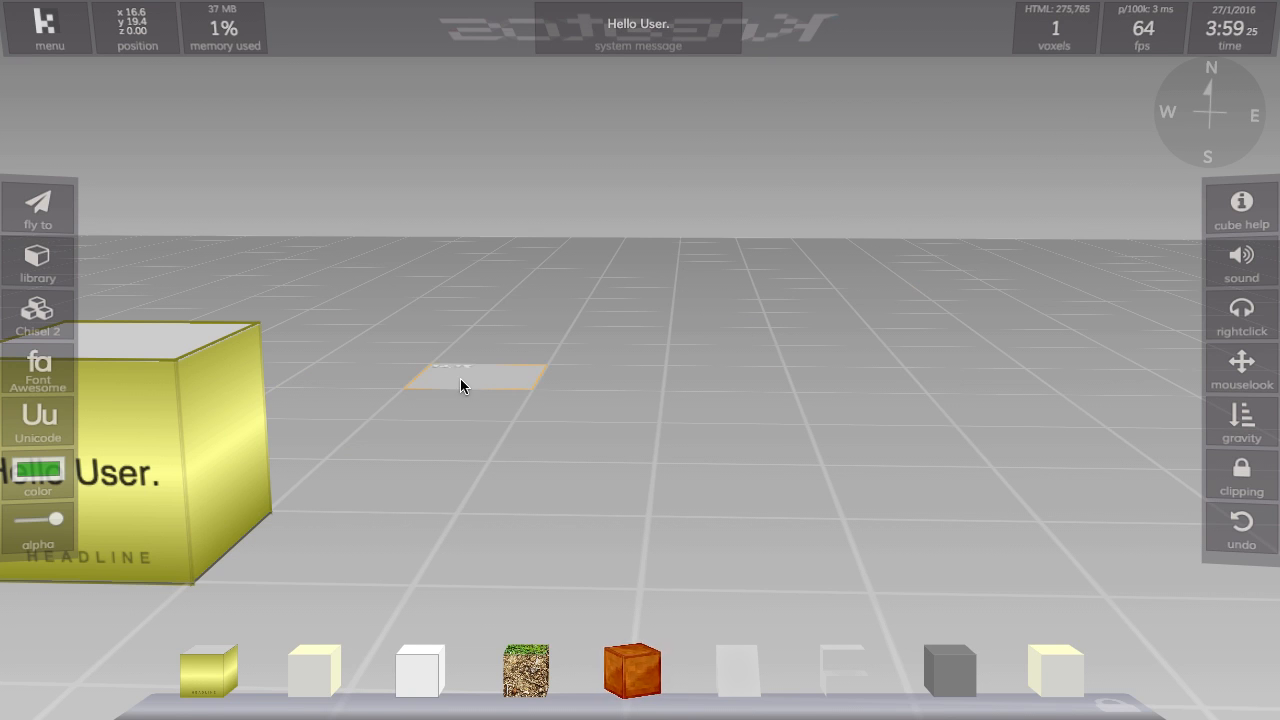
Place a bright cube on the floor near the headline cube and set its value to the copied folder-open icon HTML.
shift+click(605, 451)
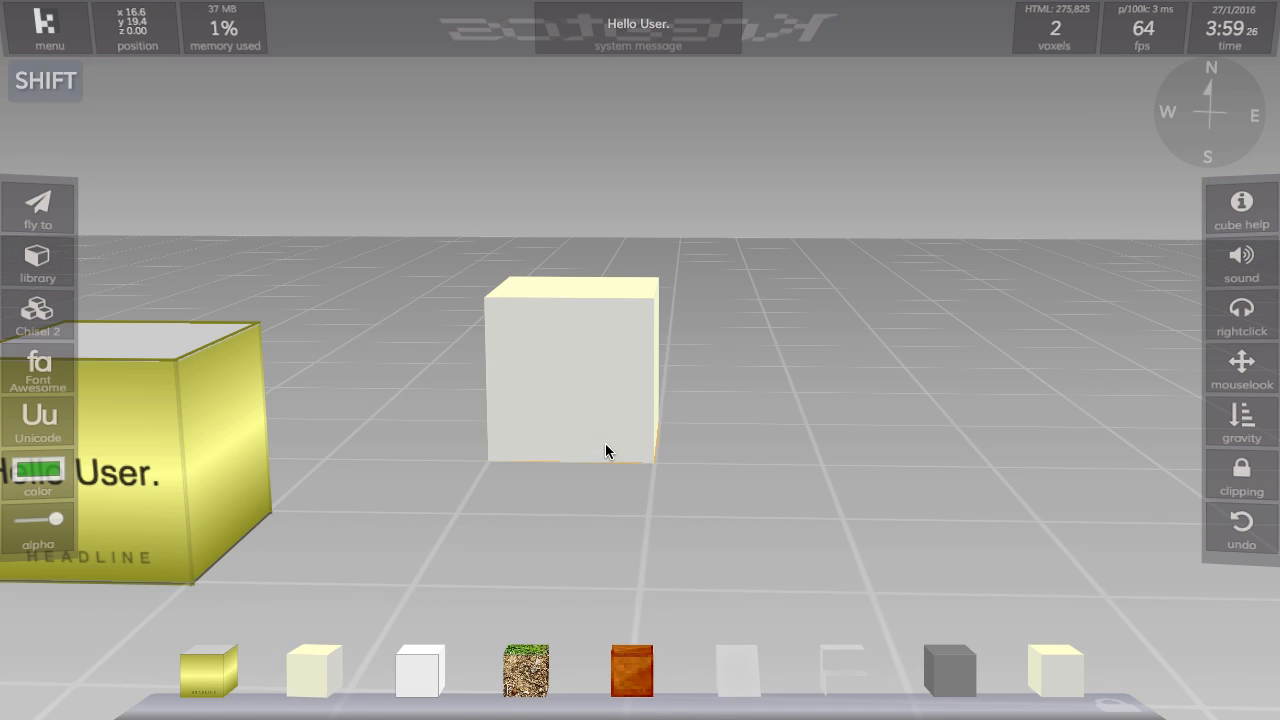
alt+click(568, 375)
key(super+v)
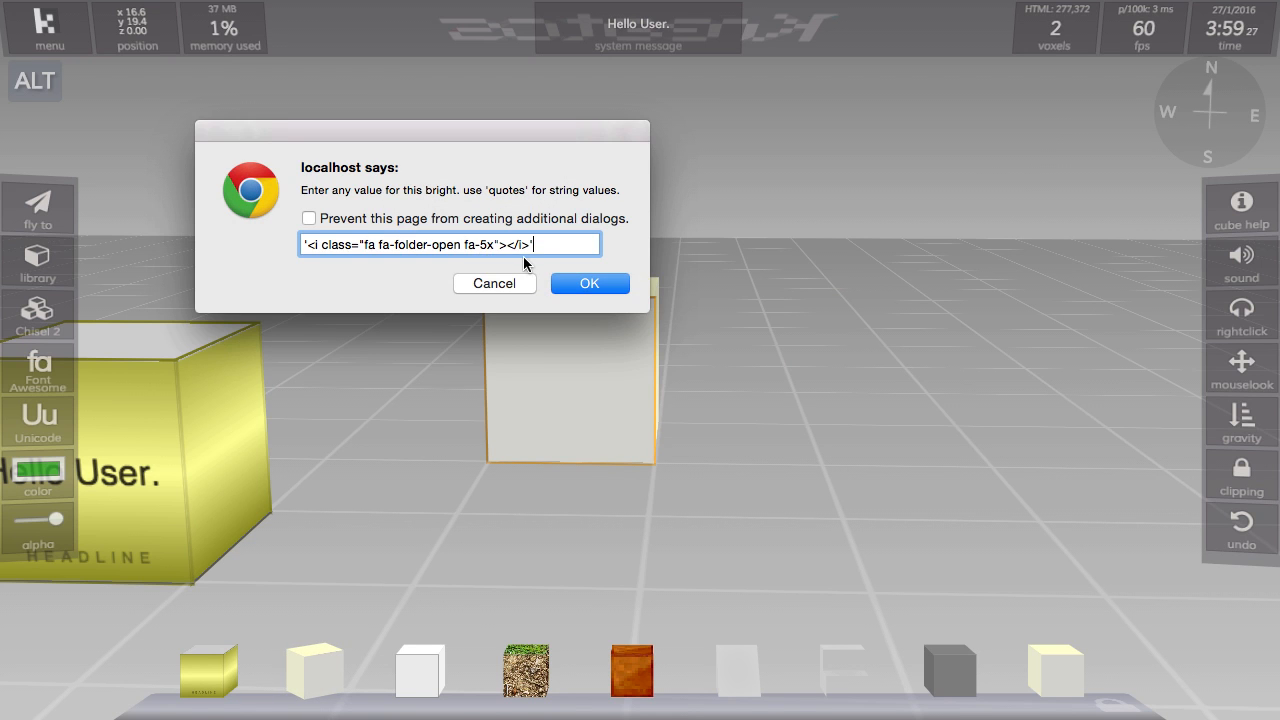
click(578, 285)
Place a paper cube directly beside the bright cube and give it the same folder-open icon HTML.
key(d)
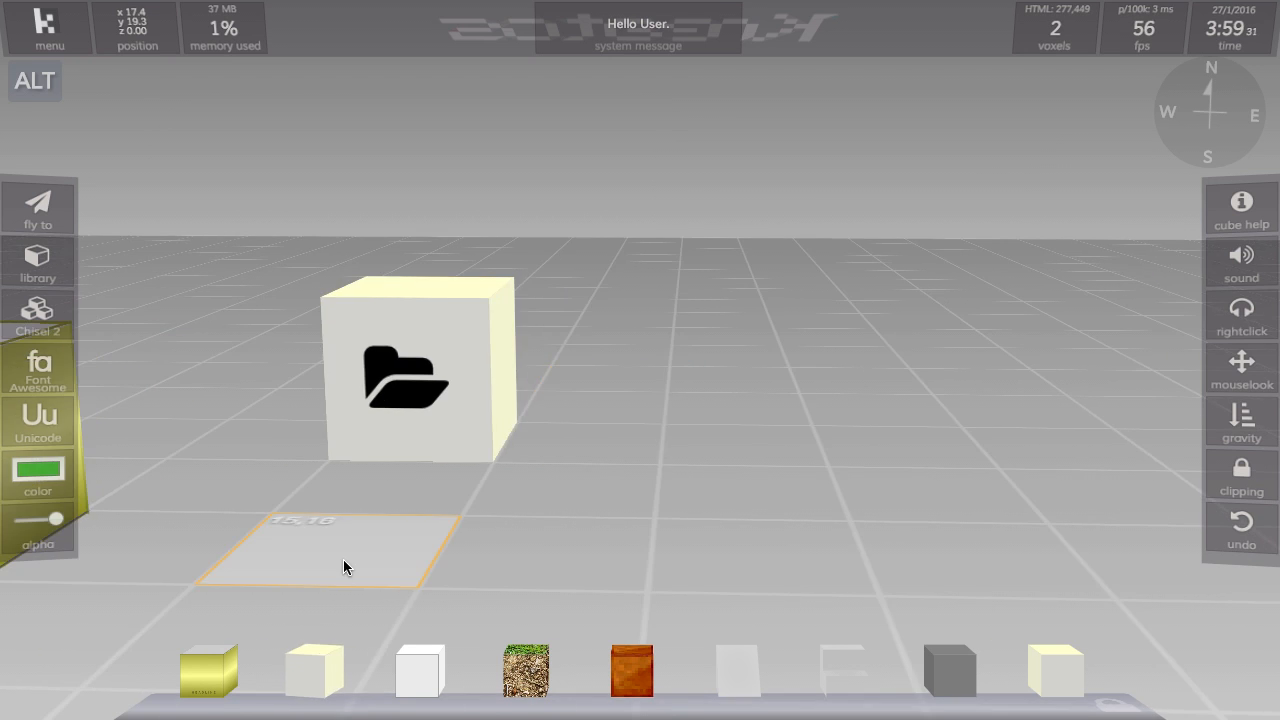
click(420, 672)
click(598, 442)
alt+click(564, 396)
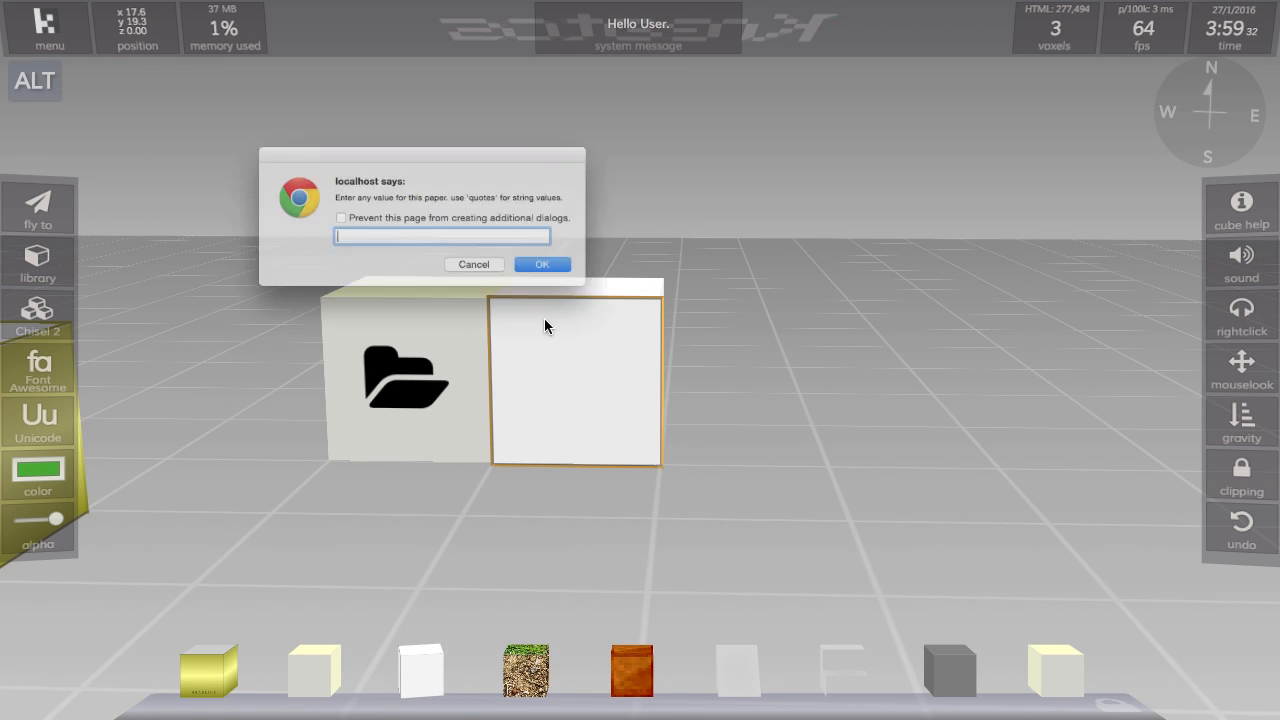
click(572, 286)
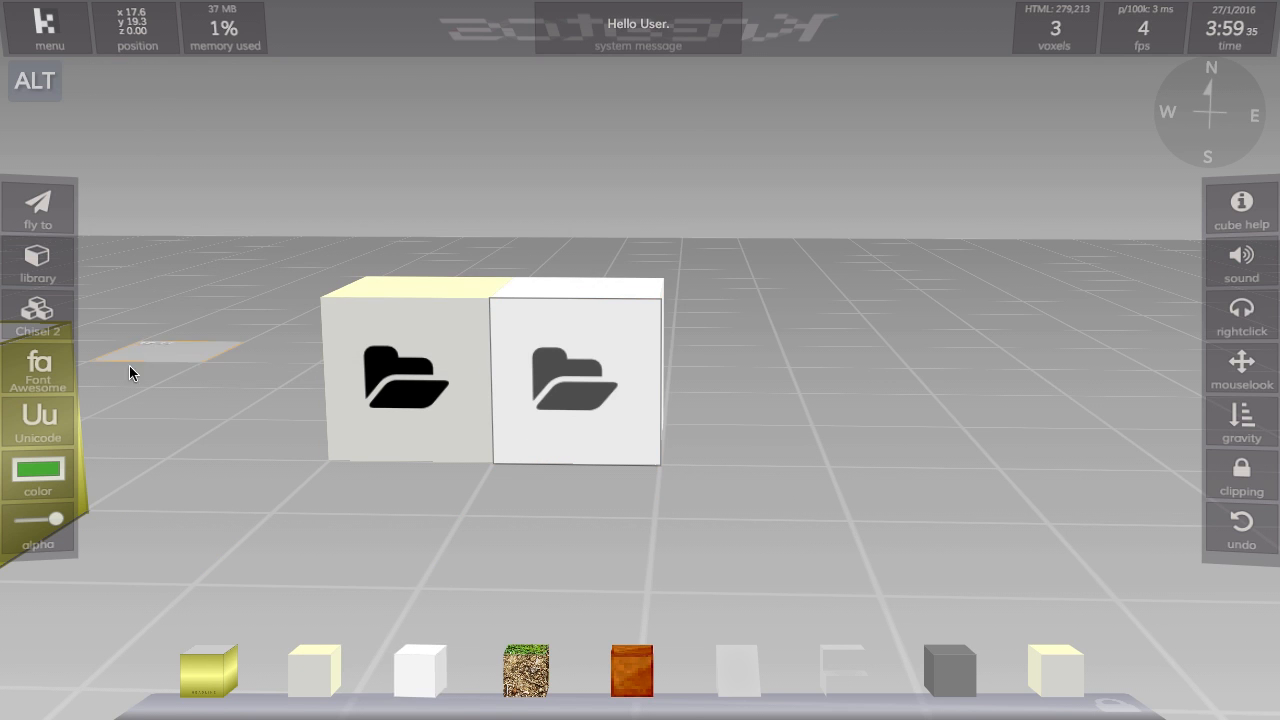
Copy only the bus emoji from its HTML code in the Unicode library's transportation section, then close the library.
click(40, 422)
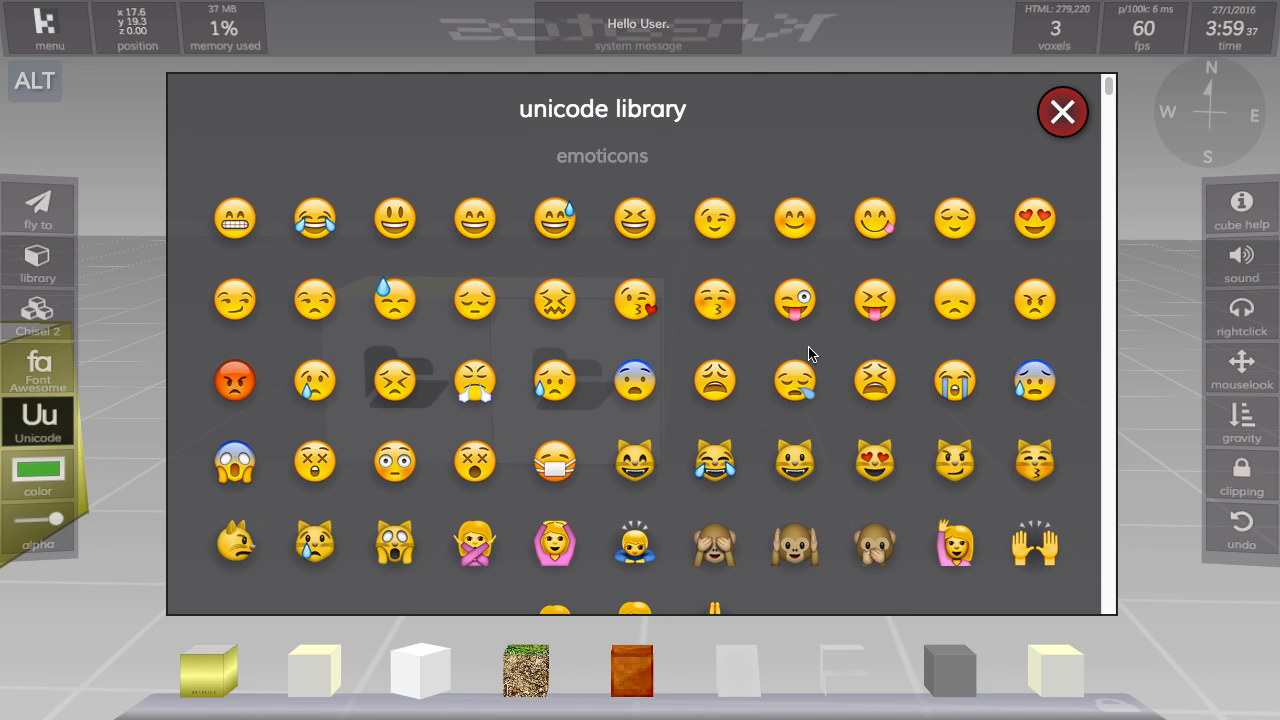
scroll(808, 346, down, 3)
scroll(810, 354, down, 8)
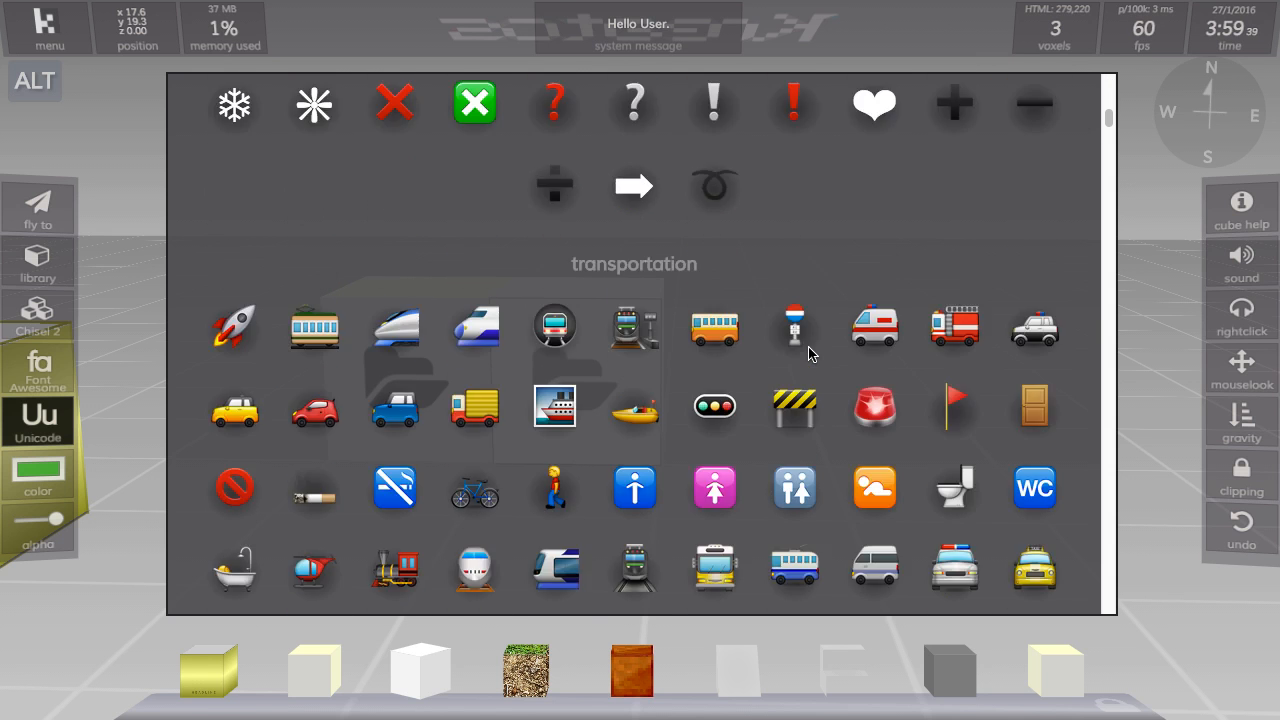
click(716, 294)
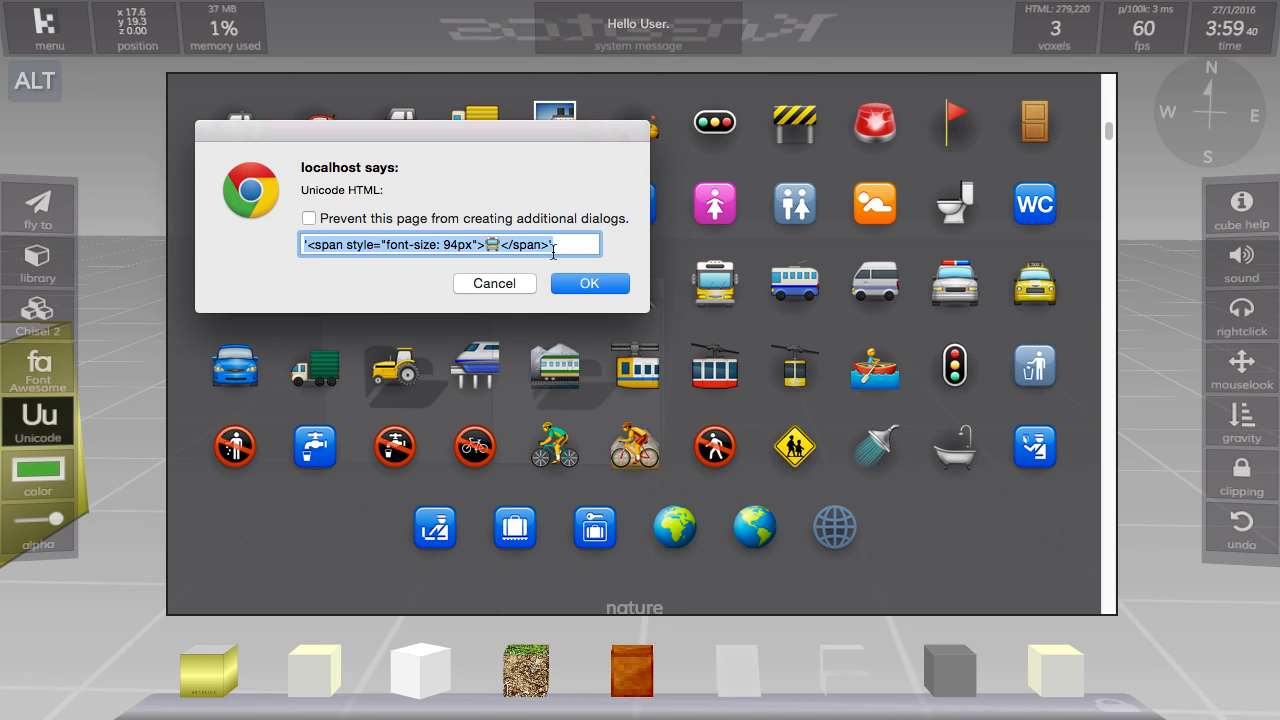
click(474, 242)
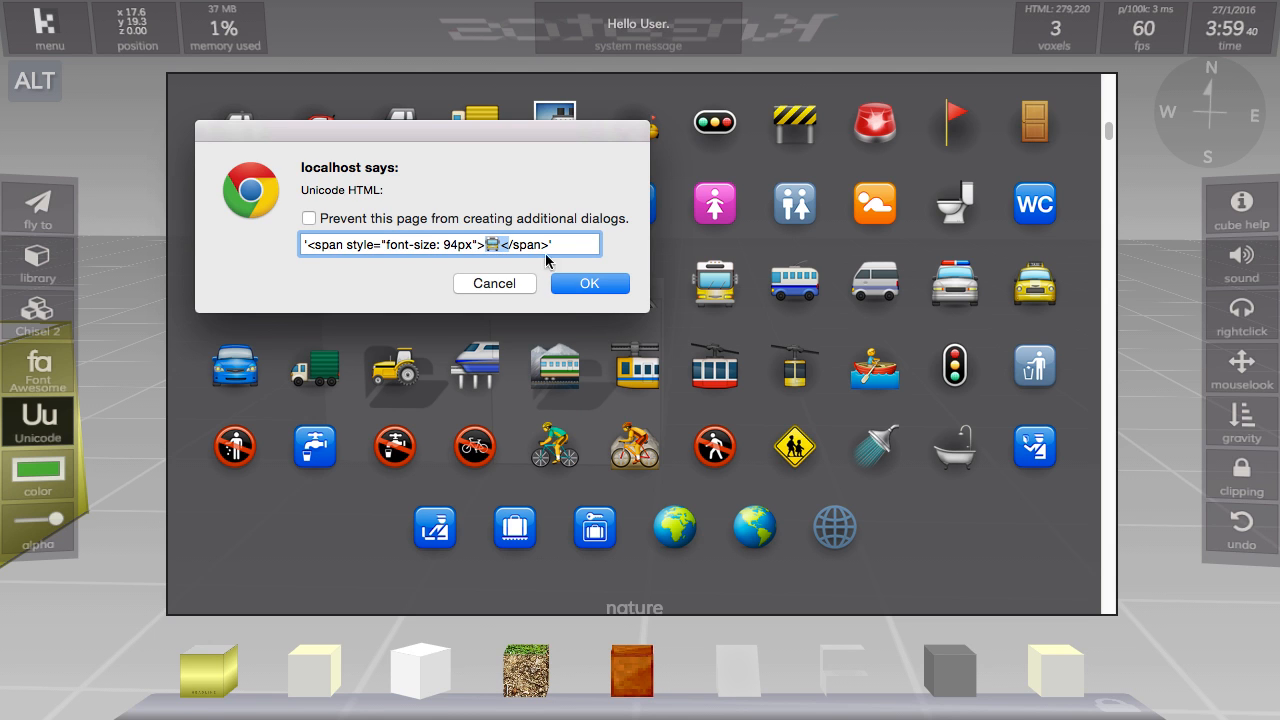
click(589, 285)
key(Escape)
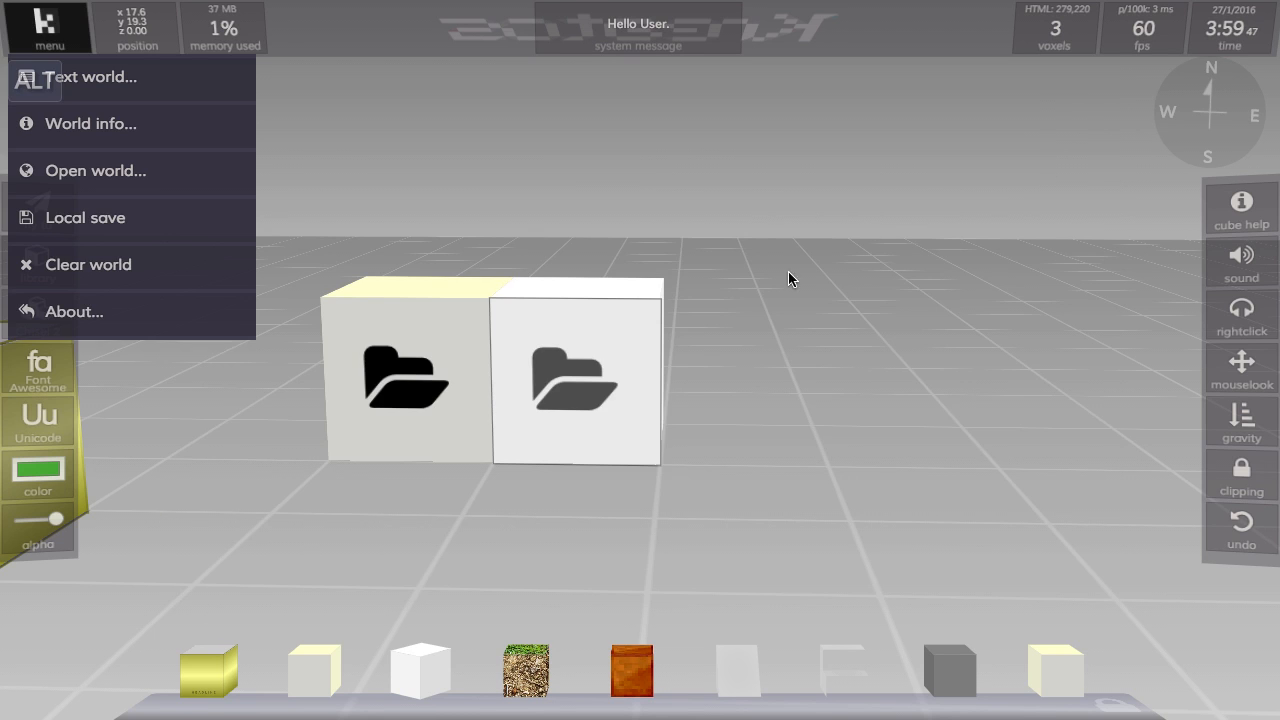
key(Escape)
Place a sprite from the block library beside the paper cube and set its face to the copied bus emoji.
click(38, 262)
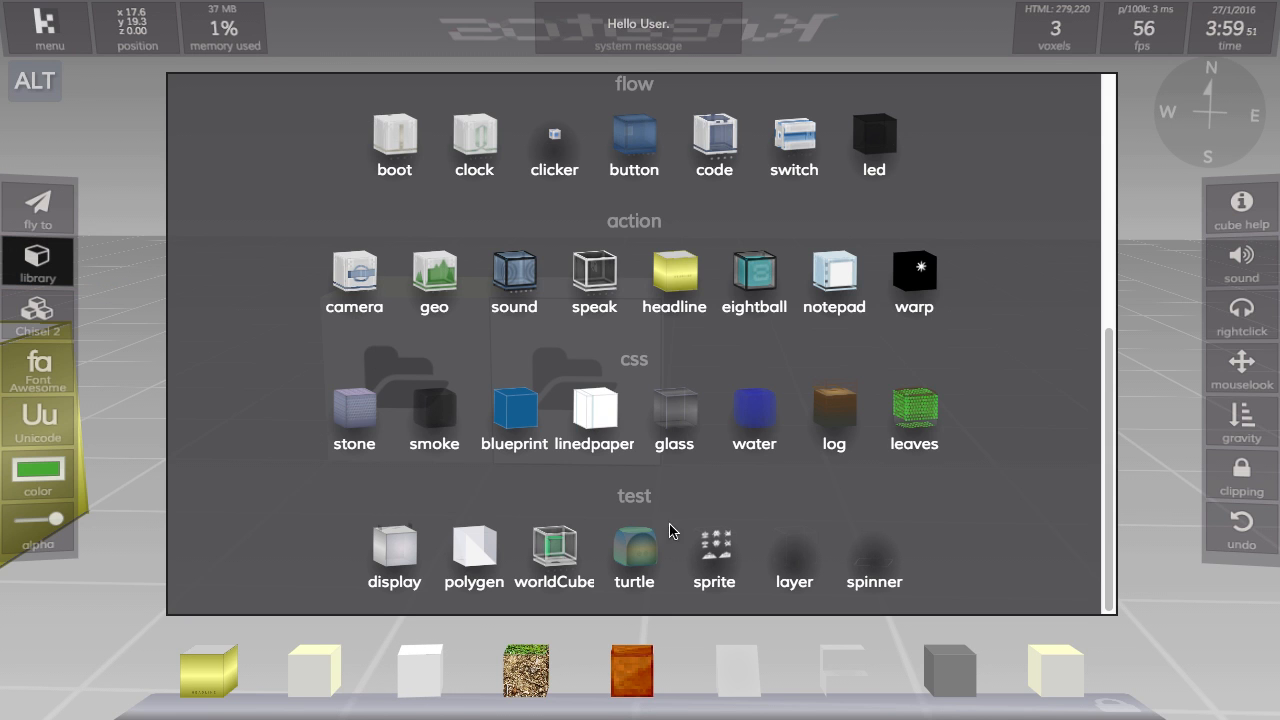
click(714, 545)
click(717, 449)
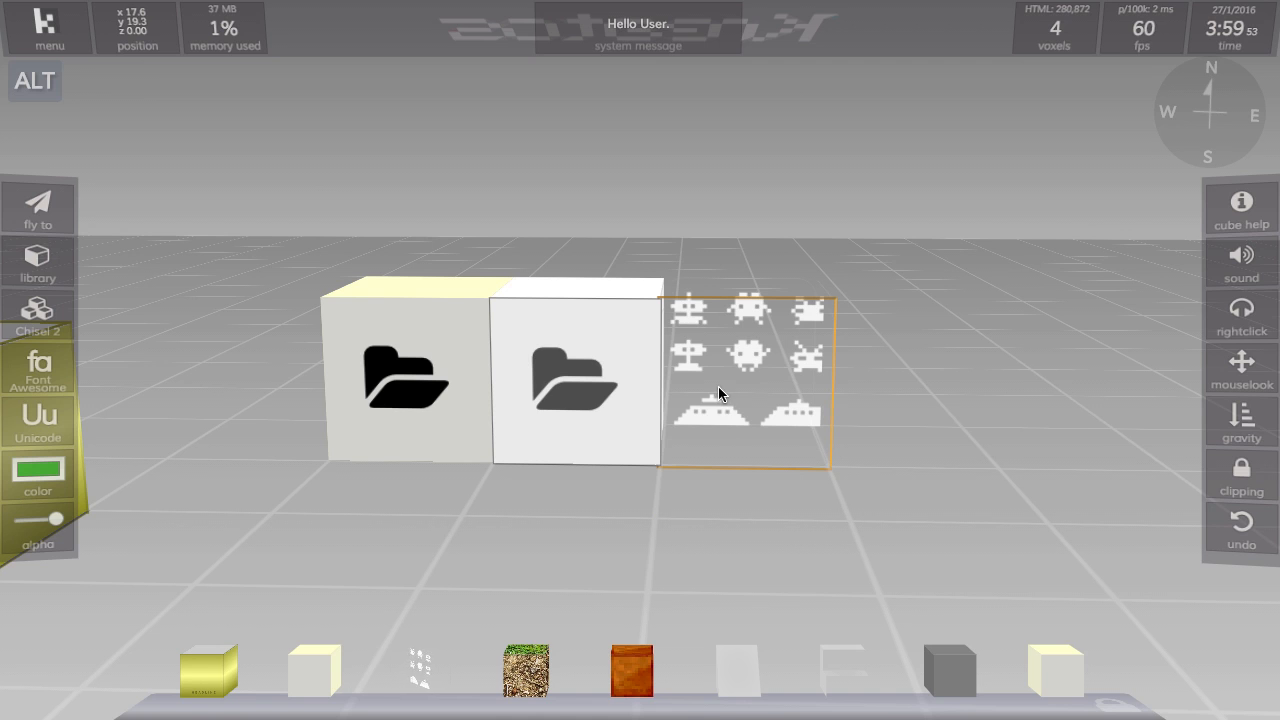
click(742, 354)
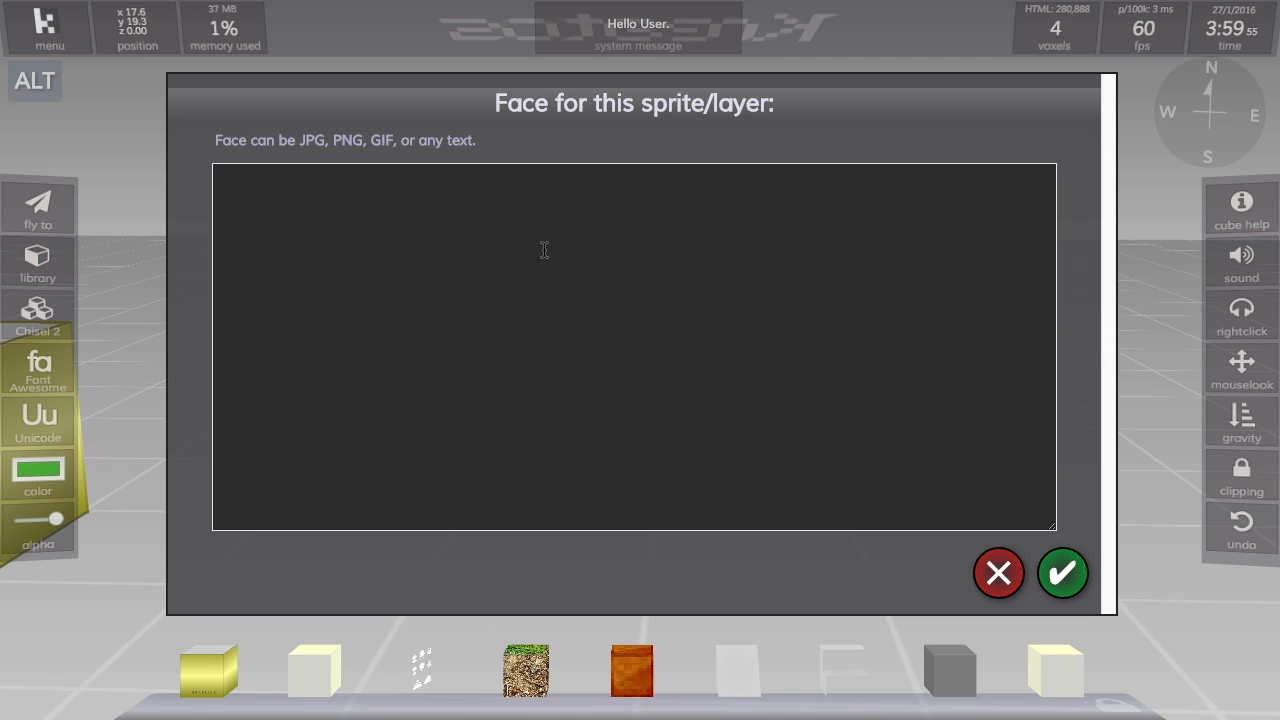
click(544, 250)
text(<)
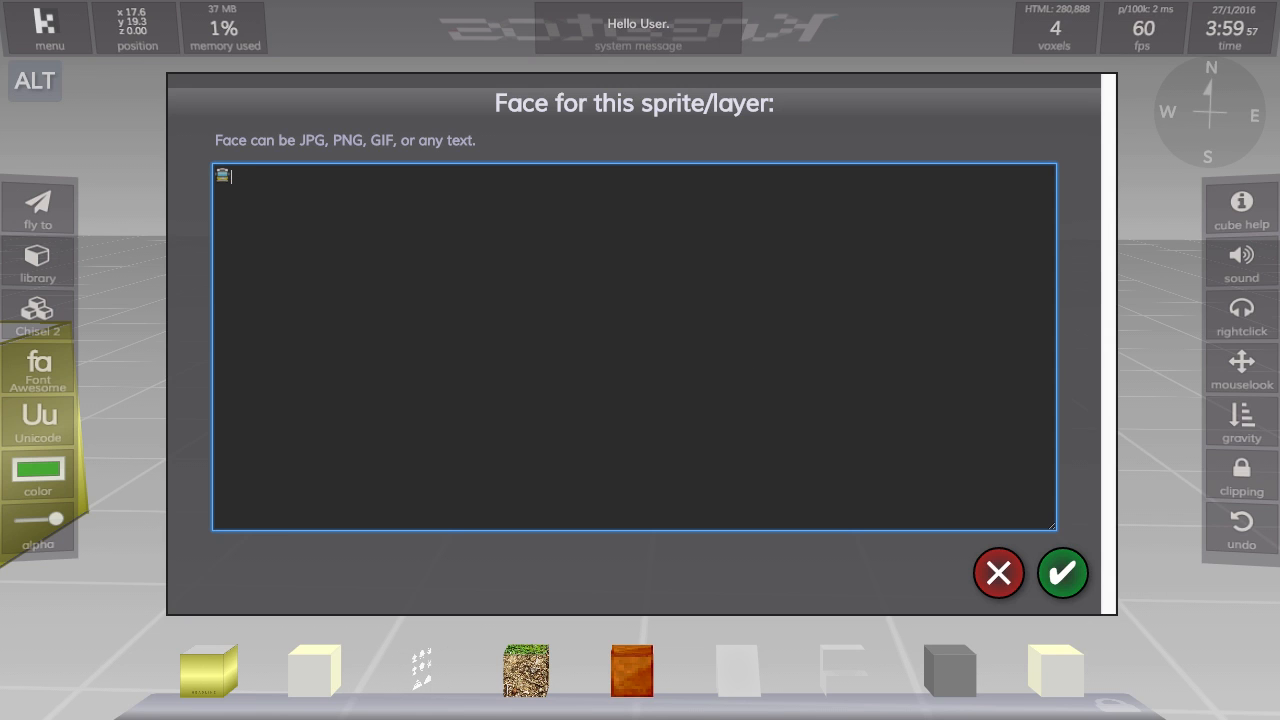
click(1062, 573)
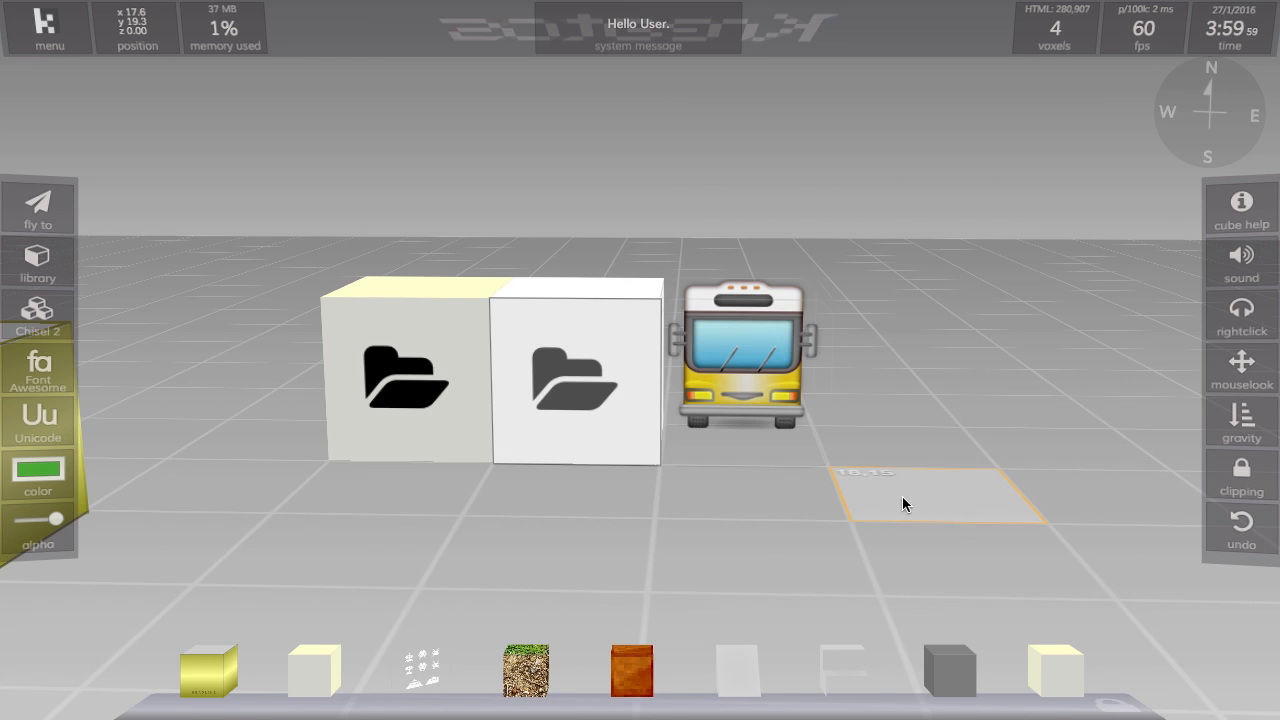
Stack a second sprite on top of the bus sprite and replace its face with the text "bus".
shift+click(772, 298)
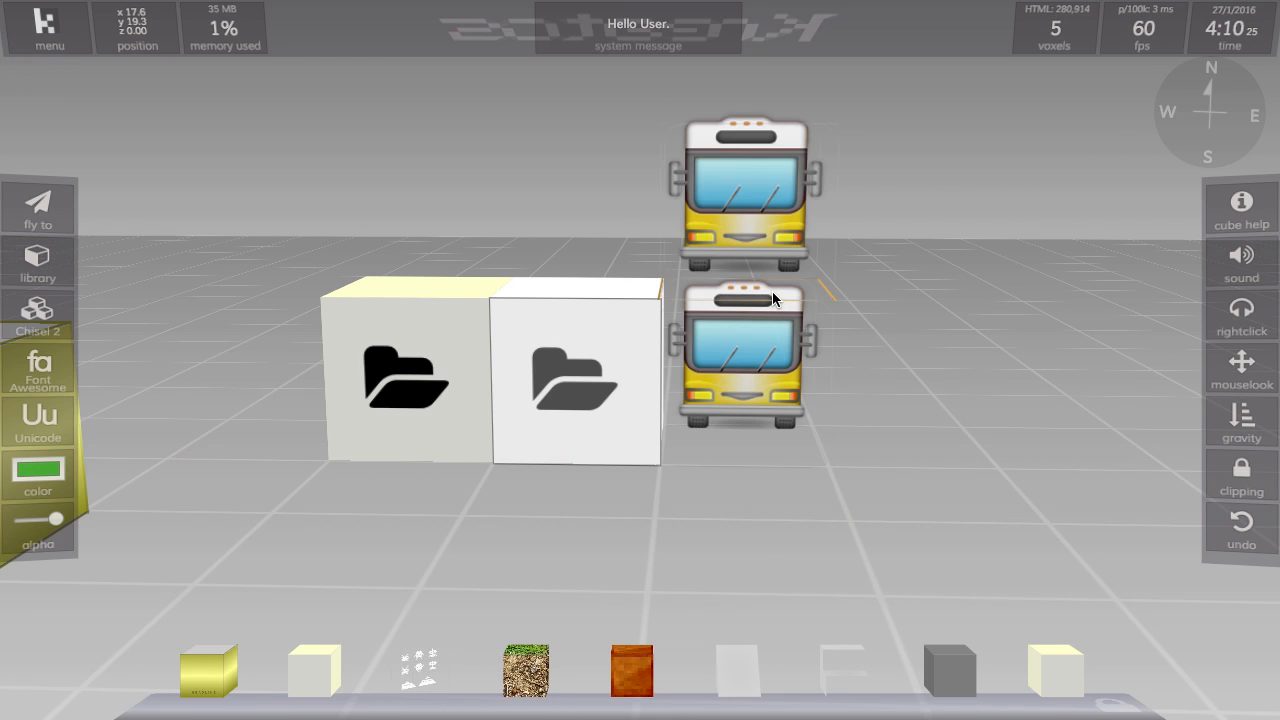
alt+click(743, 206)
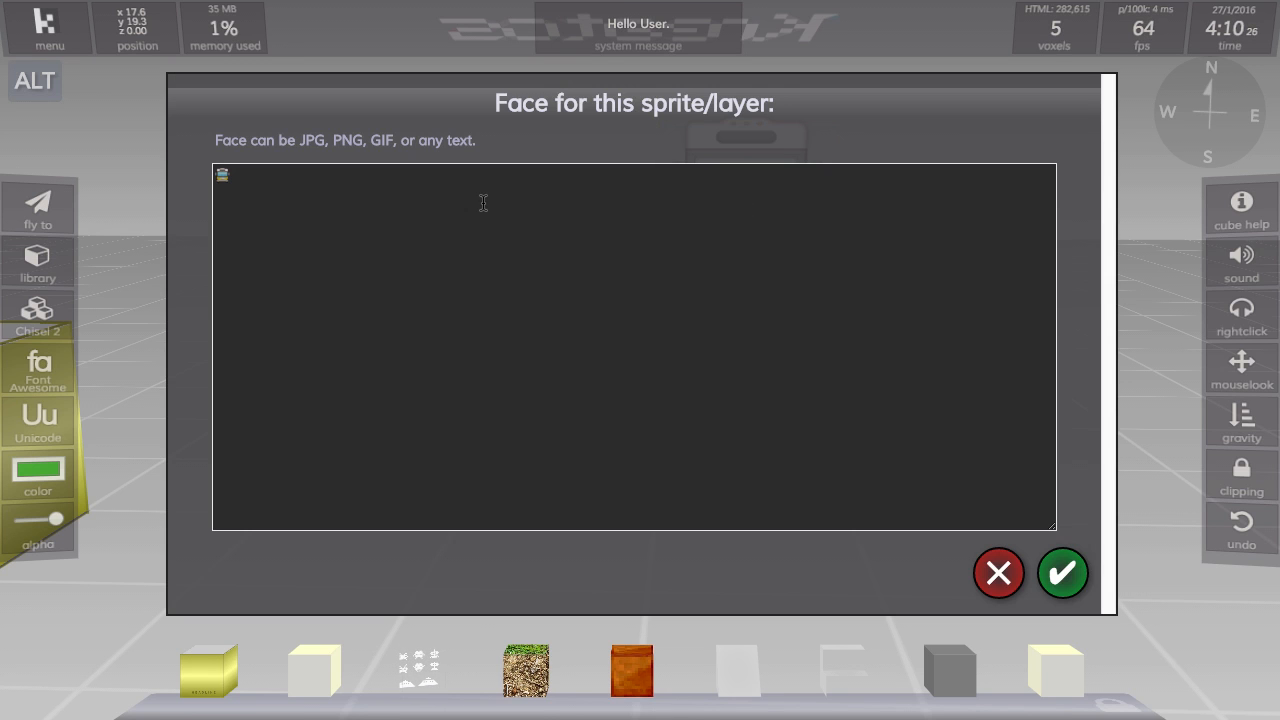
click(556, 235)
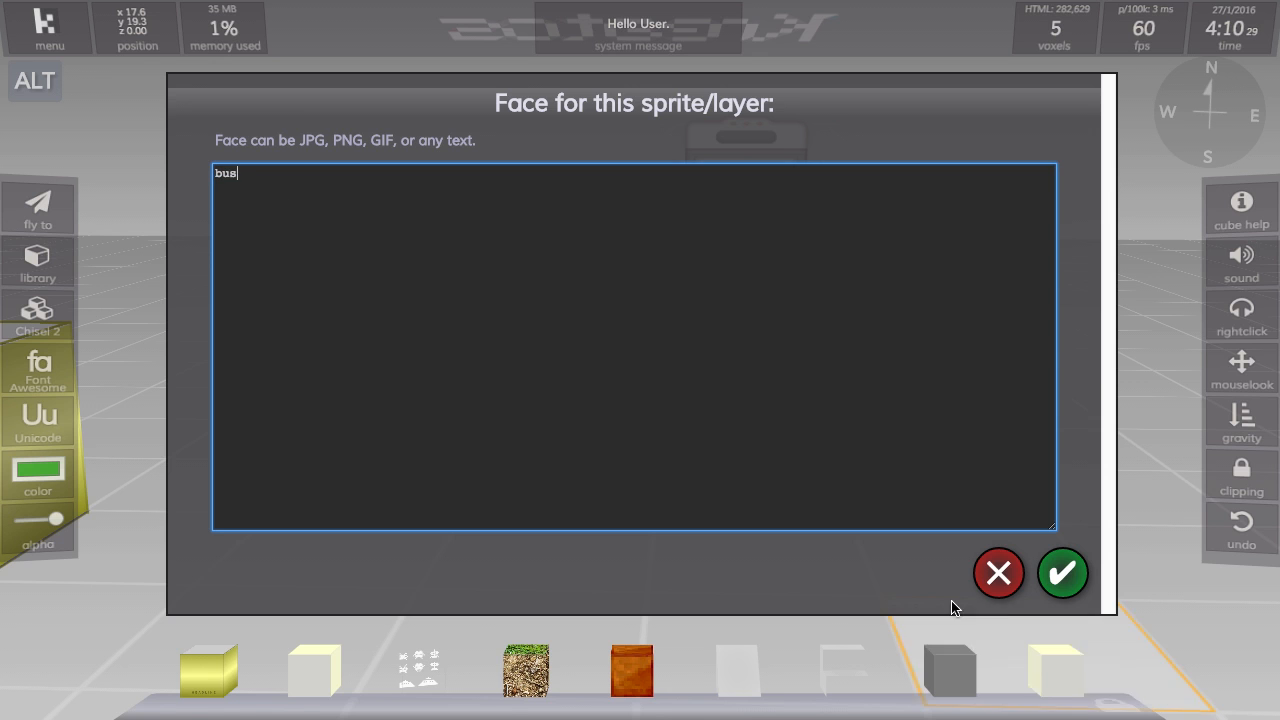
click(1070, 580)
Set the paint color to a bright light blue.
key(s)
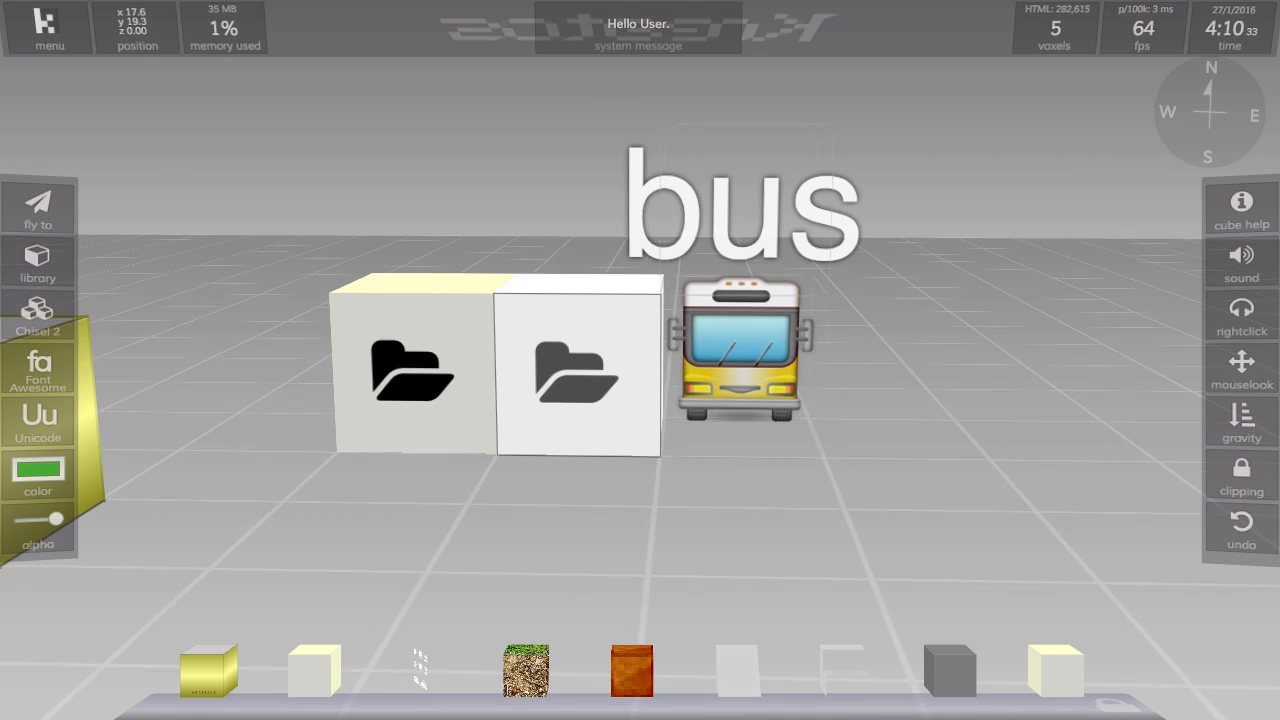
click(38, 470)
drag(506, 332, 510, 386)
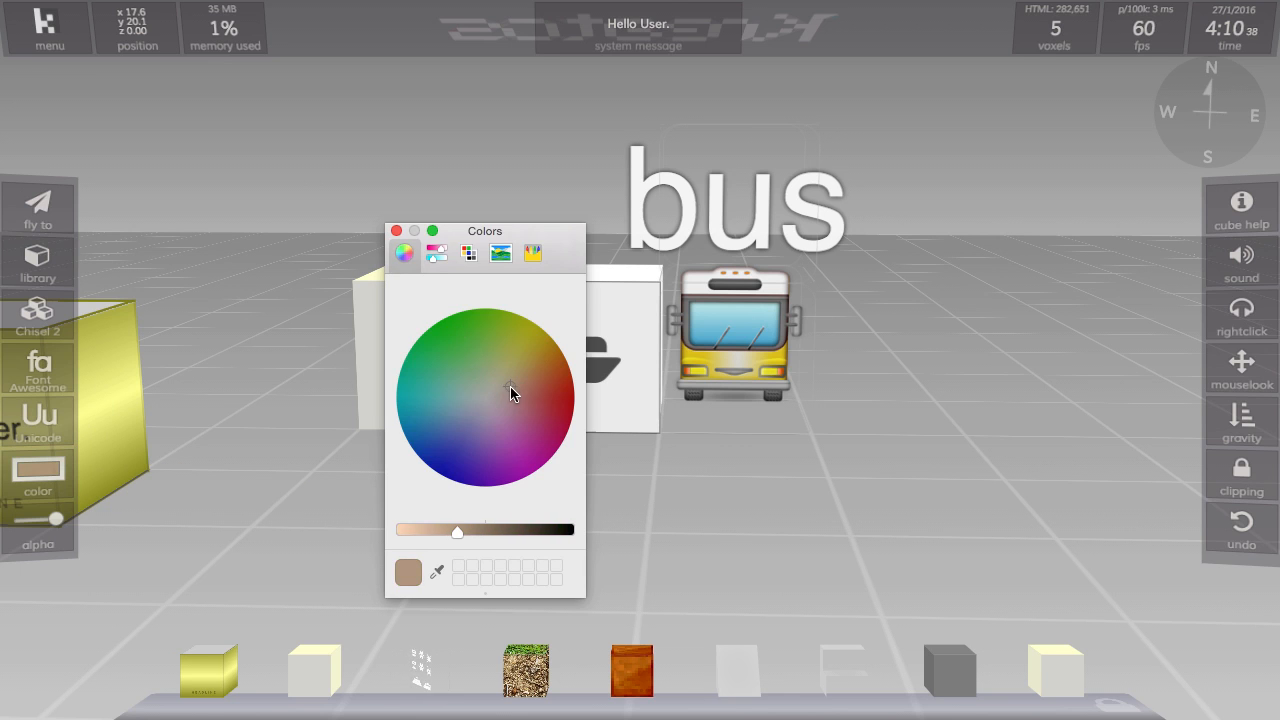
drag(457, 531, 415, 531)
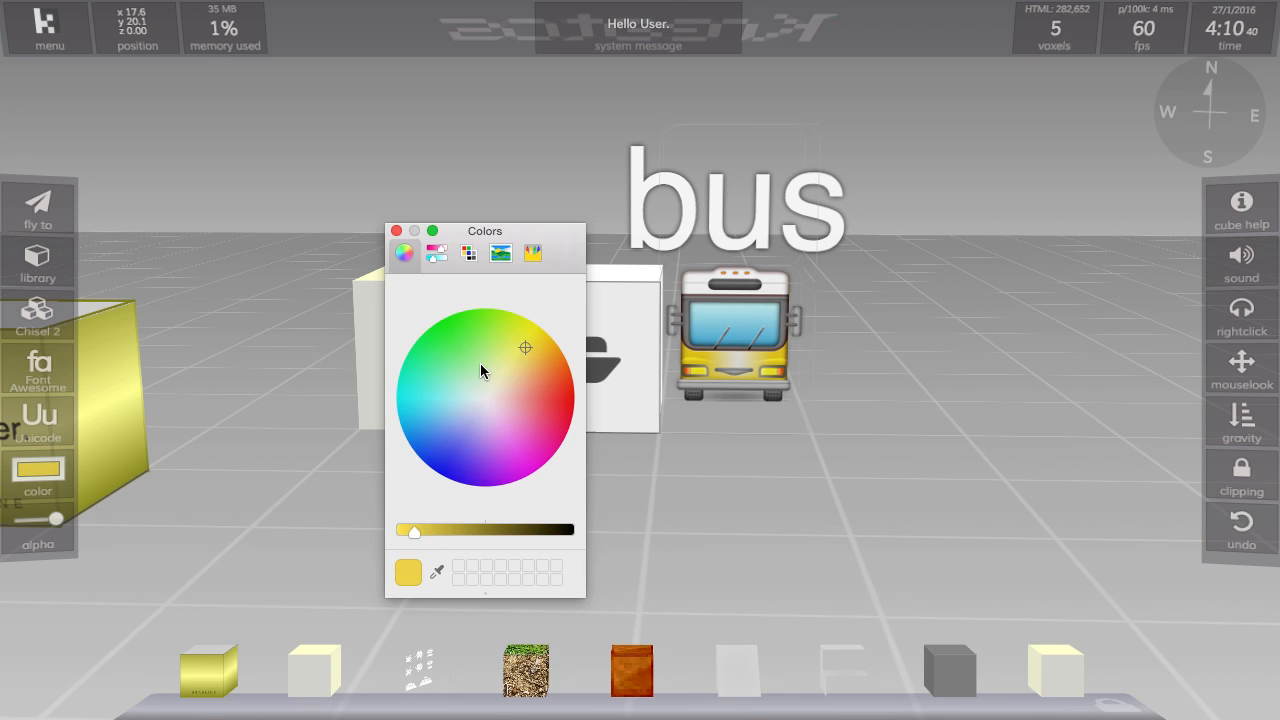
drag(480, 363, 456, 410)
click(396, 231)
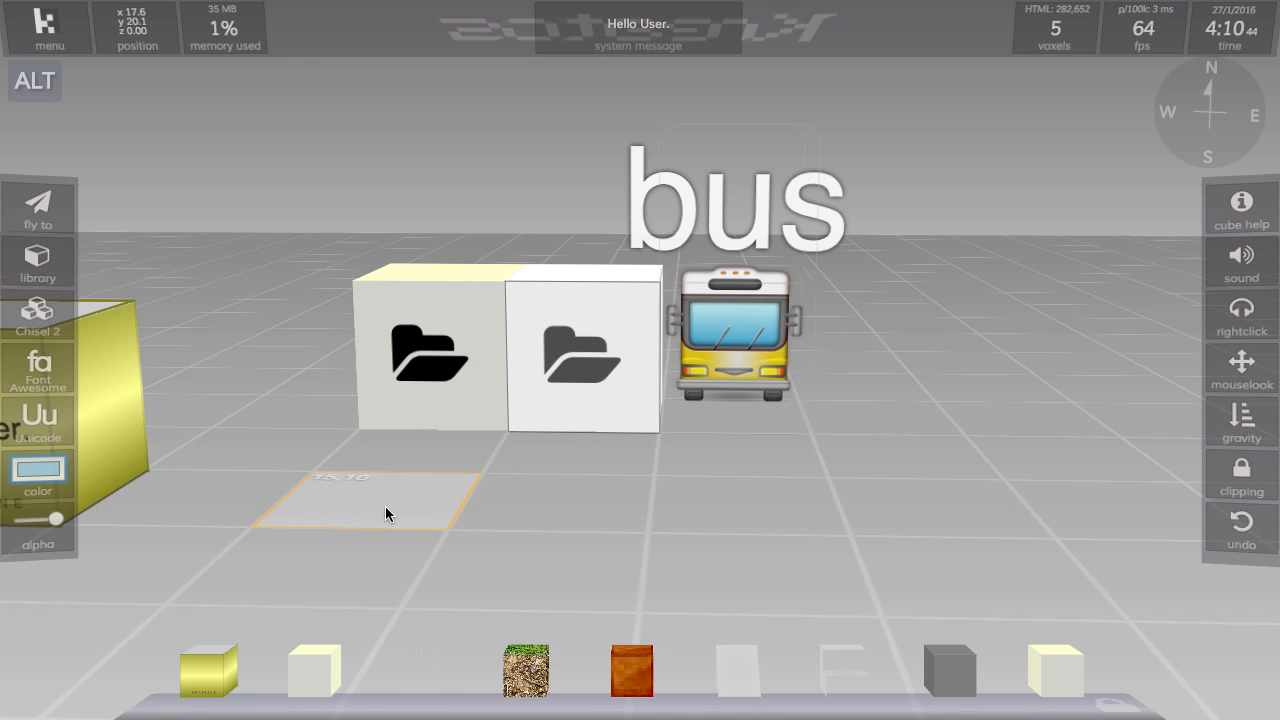
Paint a three-by-three area of floor tiles light blue in front of the folder cubes and the bus.
alt+click(386, 508)
alt+click(524, 507)
alt+click(725, 513)
key(s)
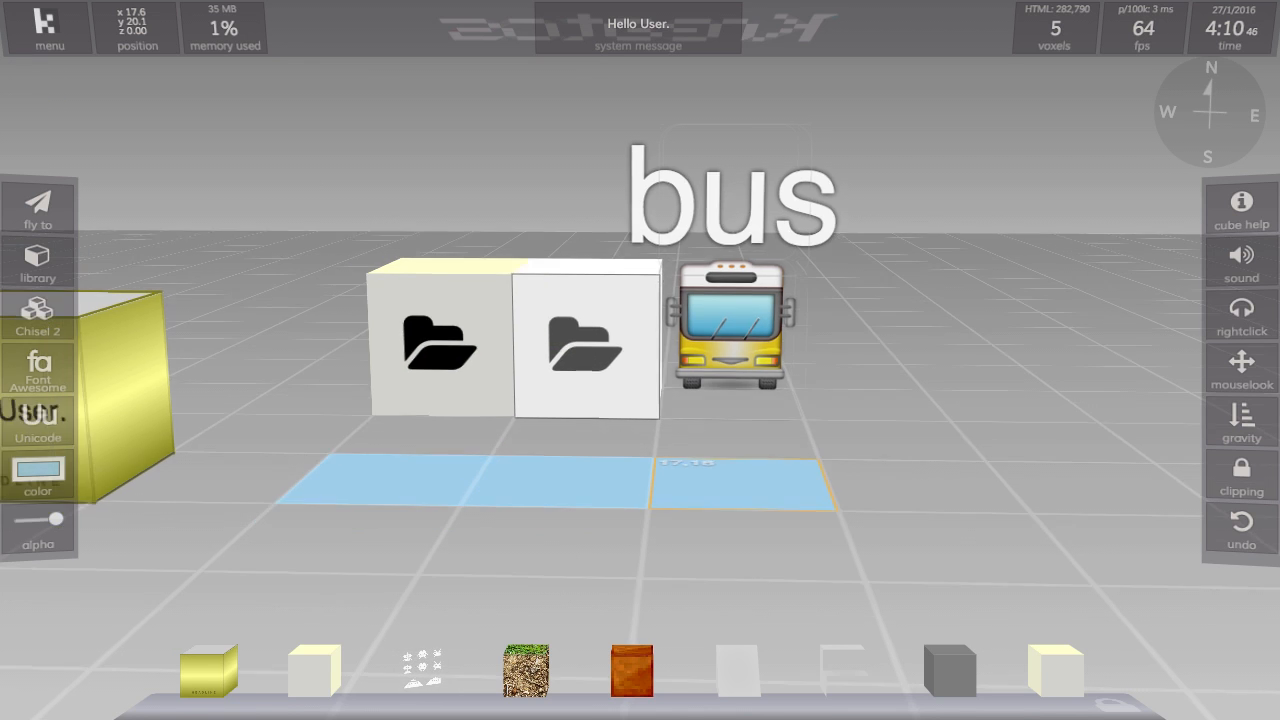
alt+click(444, 431)
alt+click(396, 466)
alt+click(536, 466)
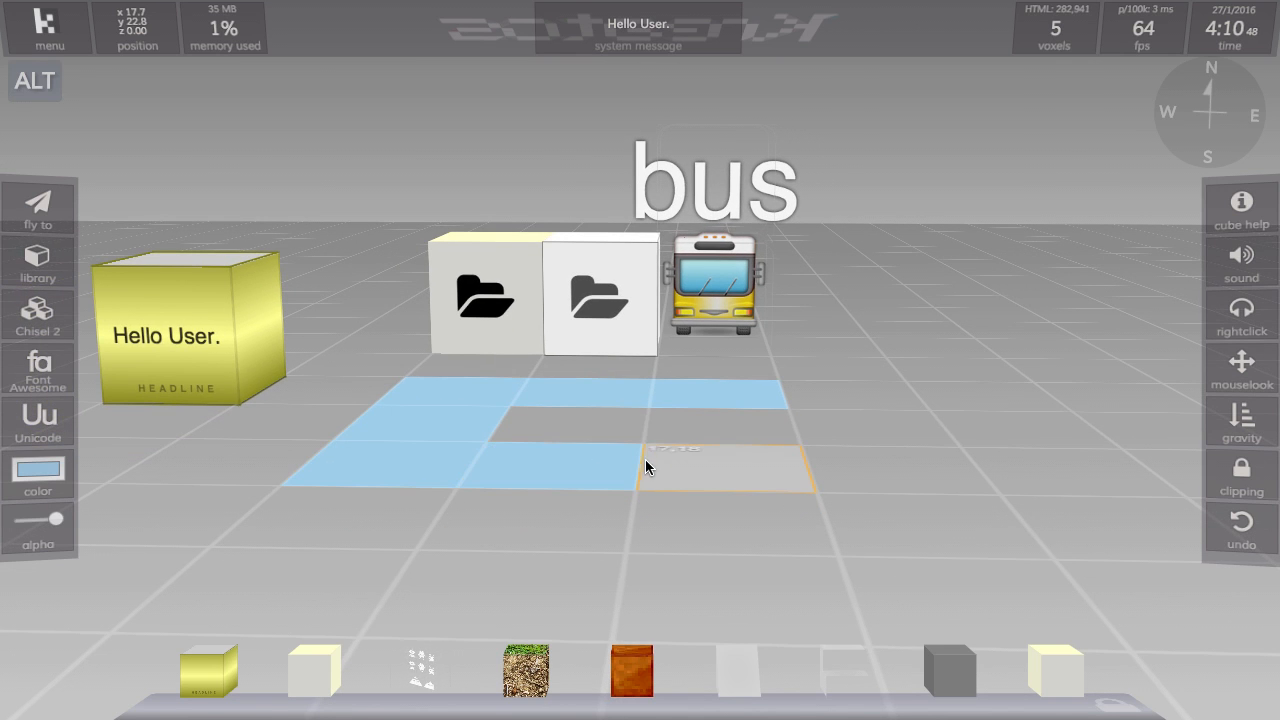
alt+click(647, 461)
alt+click(658, 426)
alt+click(590, 427)
Change the paint color to a deep blue.
click(53, 494)
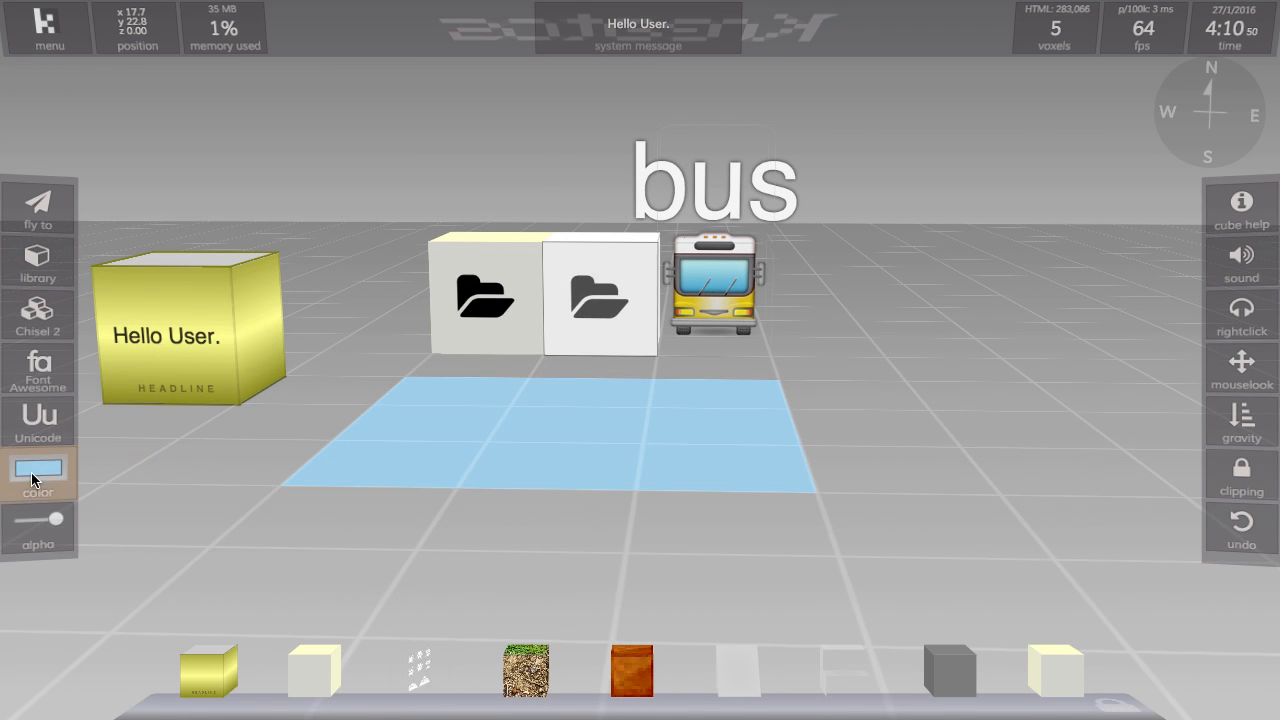
click(452, 466)
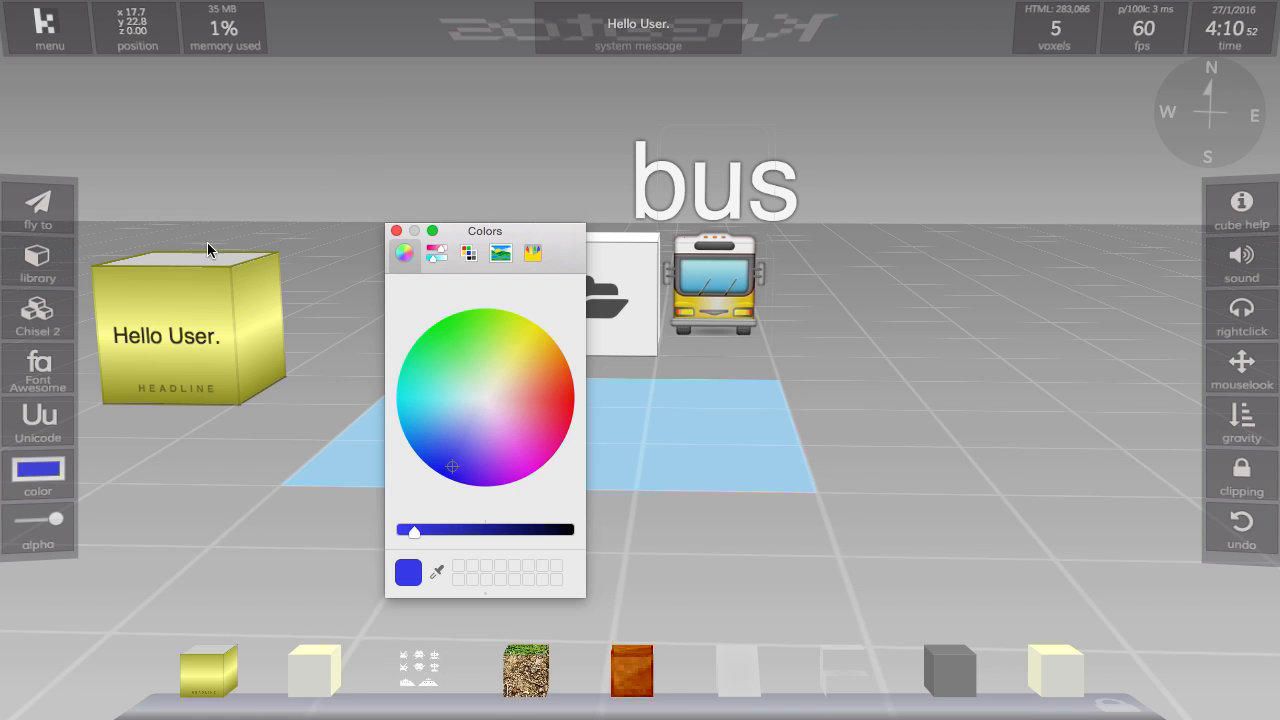
click(396, 231)
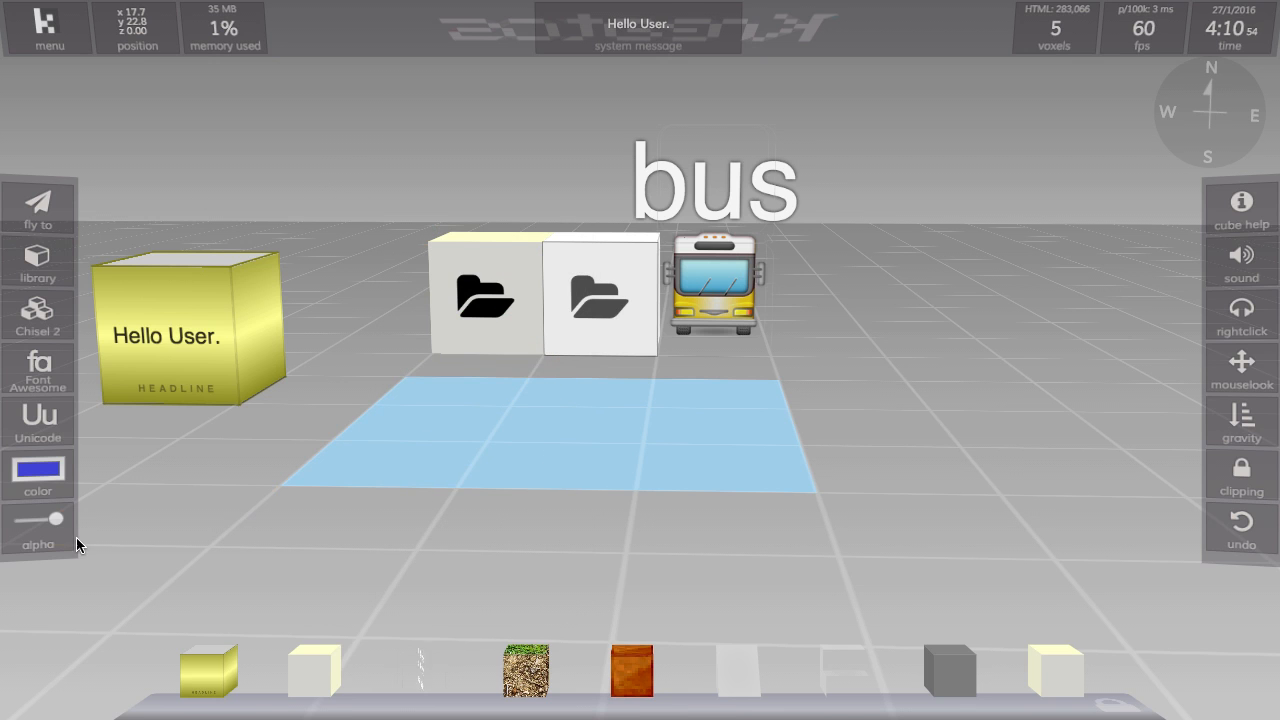
Paint translucent blue over several of the light blue floor tiles, using a lower alpha for the last ones.
alt+click(471, 400)
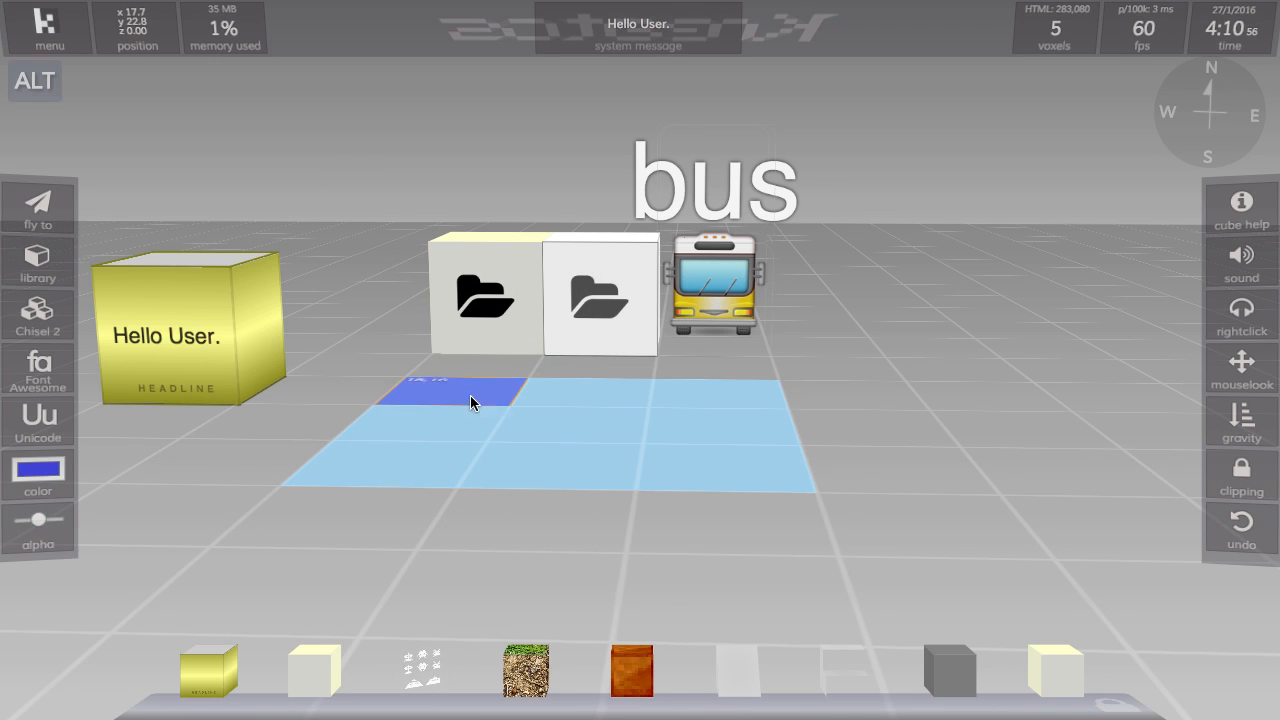
alt+click(438, 425)
alt+click(579, 430)
alt+click(508, 463)
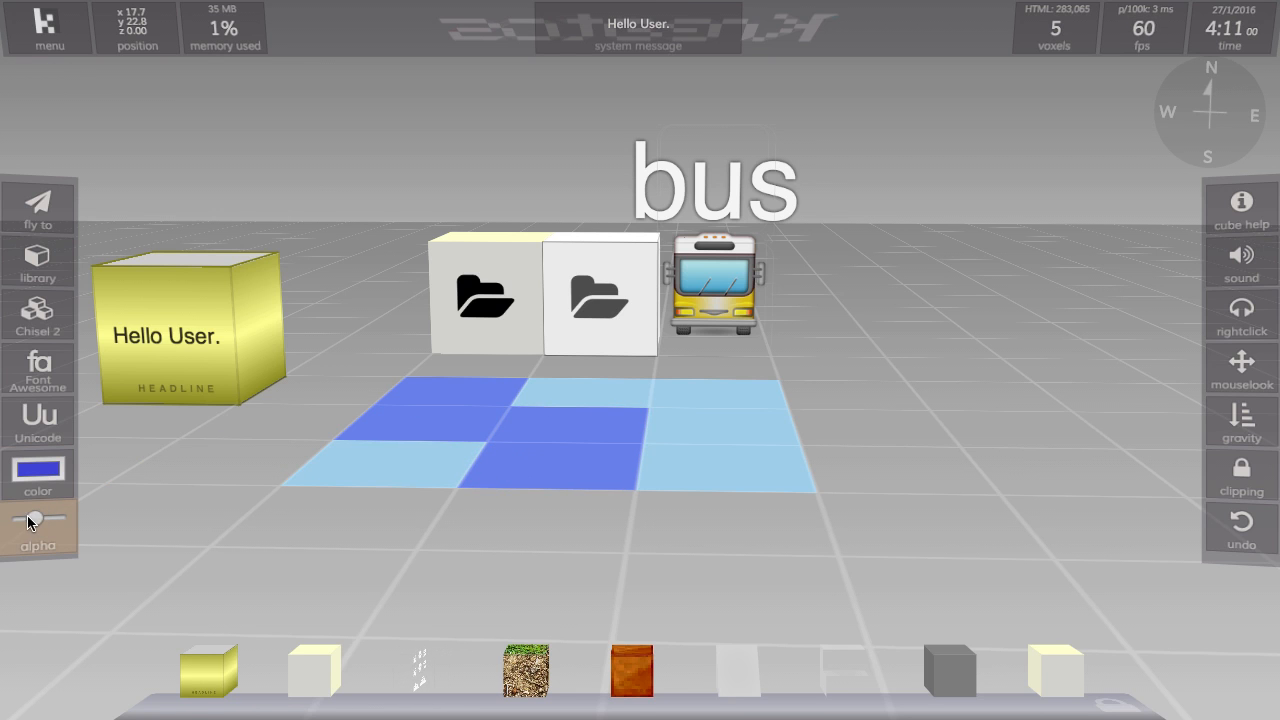
click(28, 517)
alt+click(403, 468)
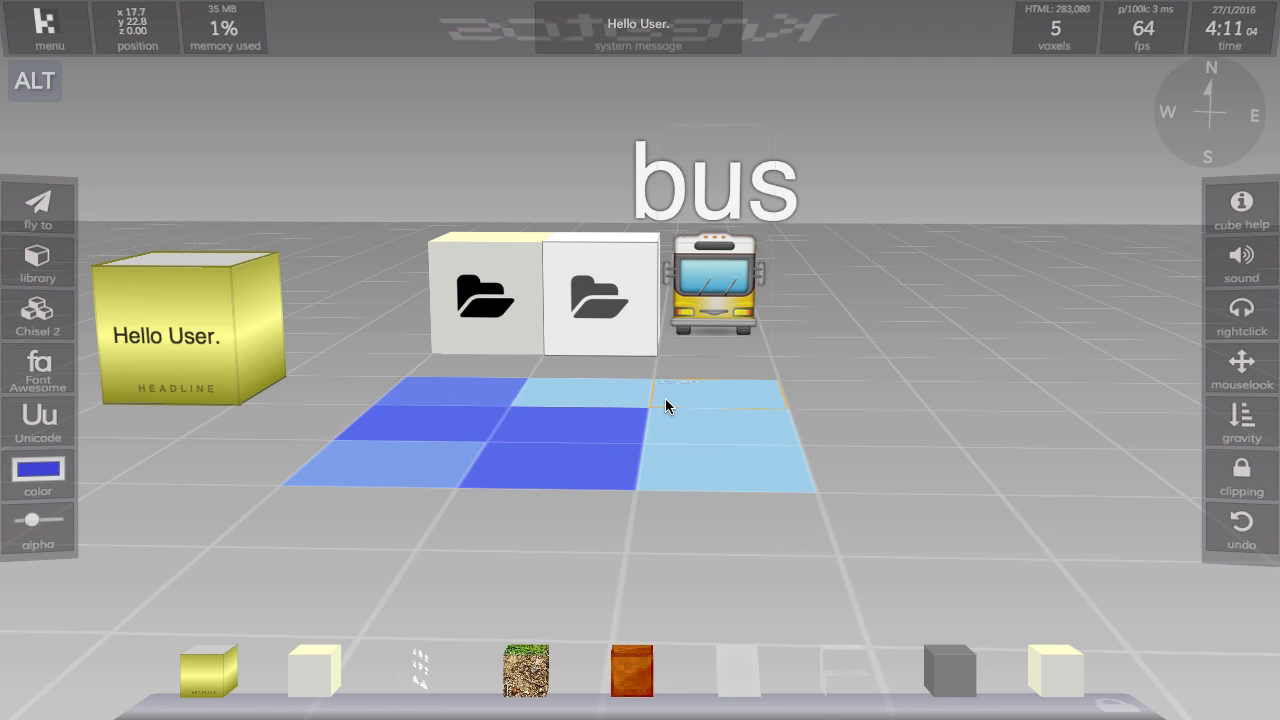
alt+click(665, 398)
Erase the paint from the floor tiles in front of the cubes, clearing the whole colored area.
alt+right_click(444, 463)
alt+right_click(548, 458)
alt+right_click(540, 428)
alt+right_click(461, 429)
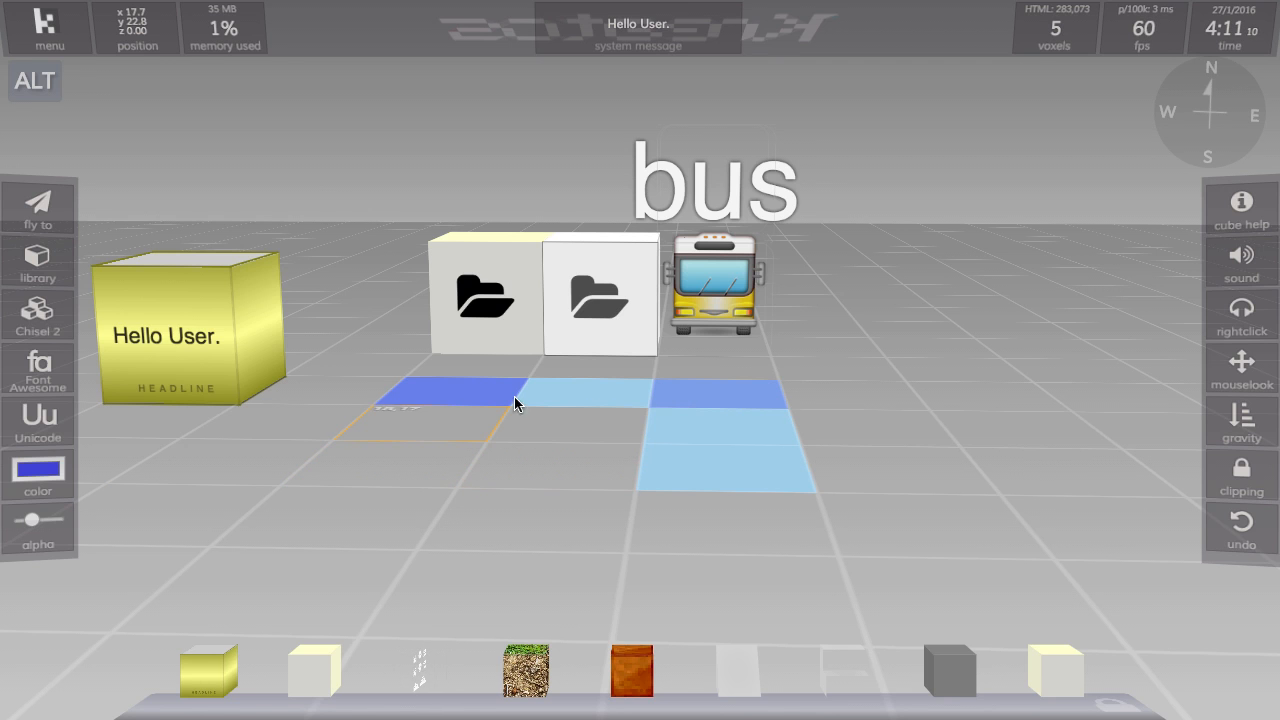
alt+right_click(585, 393)
alt+right_click(706, 432)
alt+right_click(670, 462)
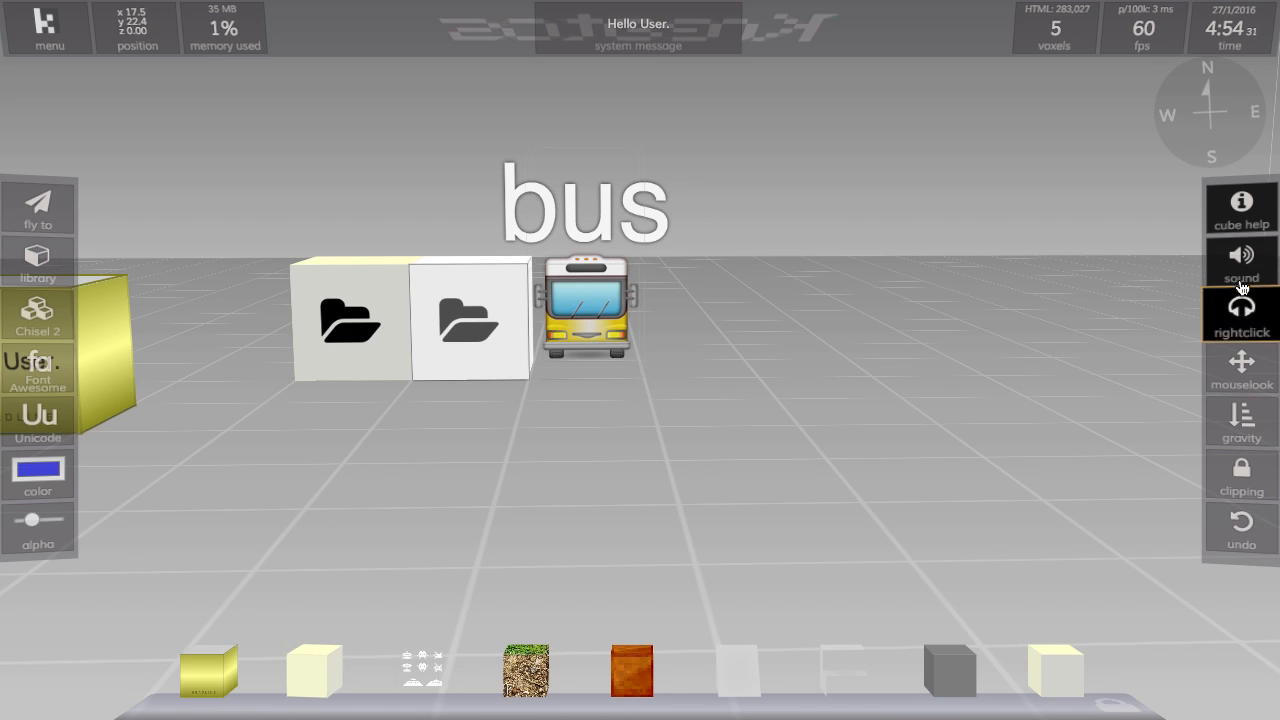
Turn clipping on to become solid and switch it back off.
click(1246, 480)
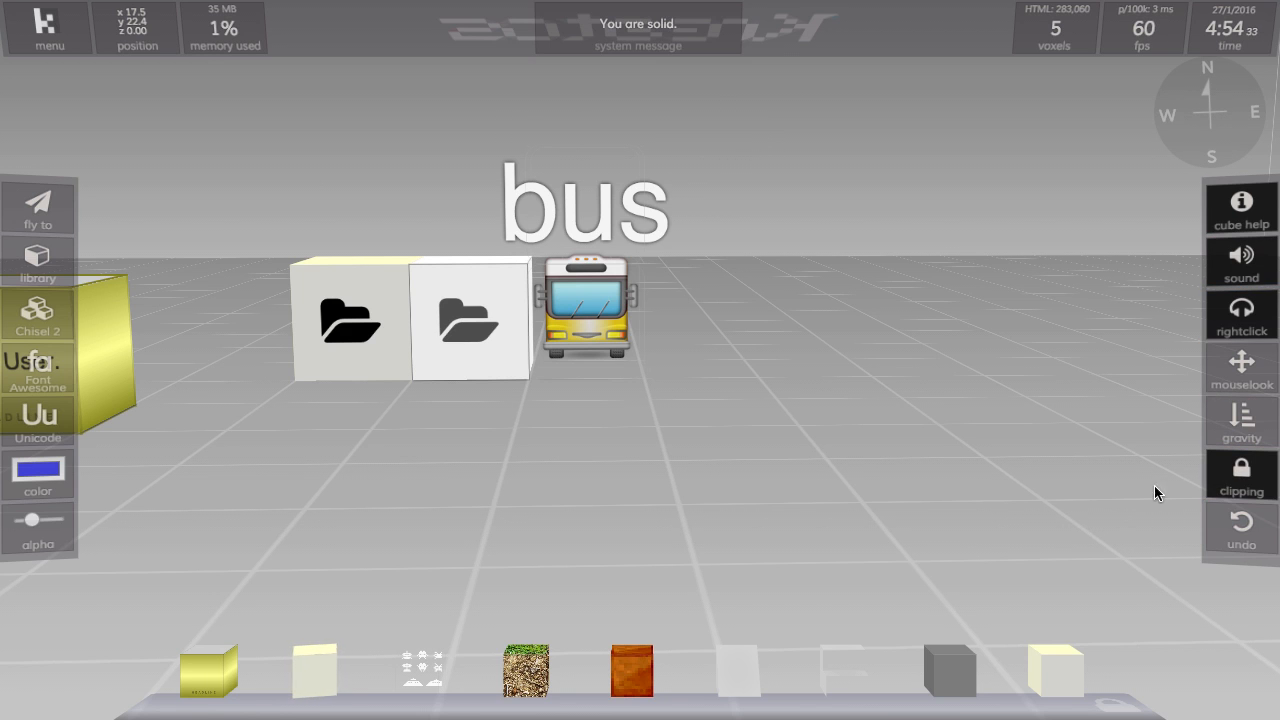
click(1242, 478)
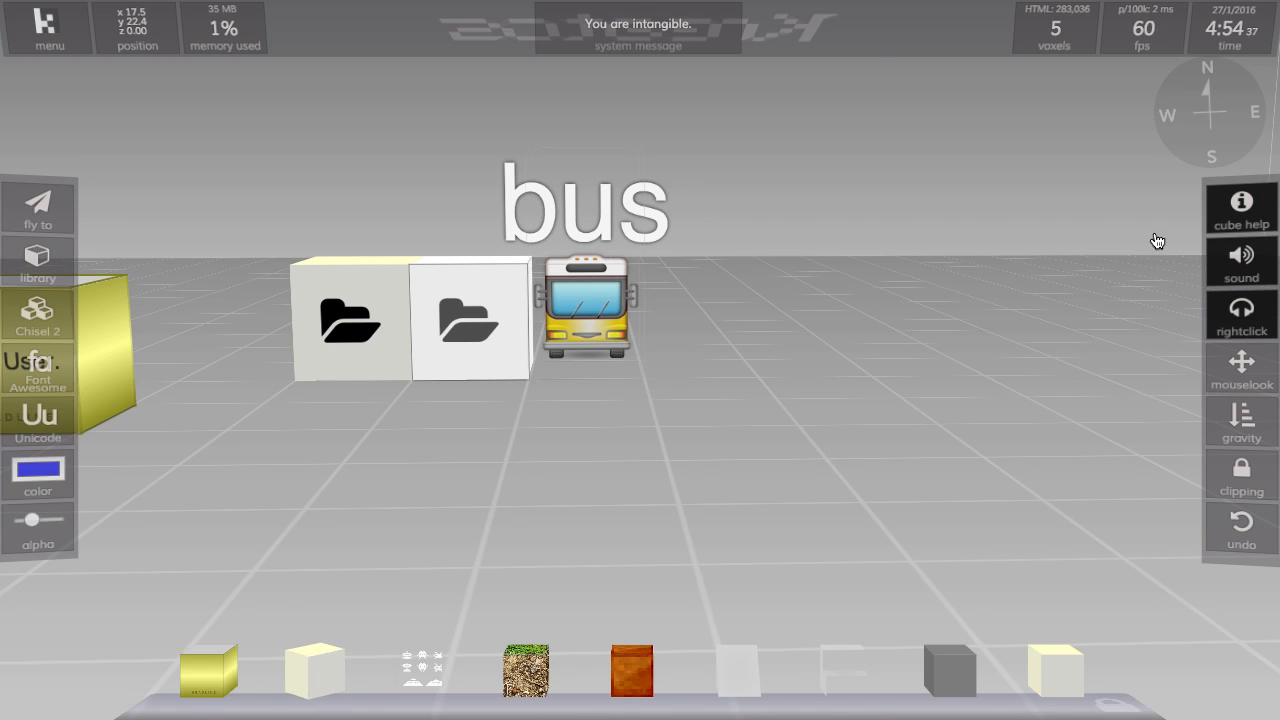
mouse_move(566, 275)
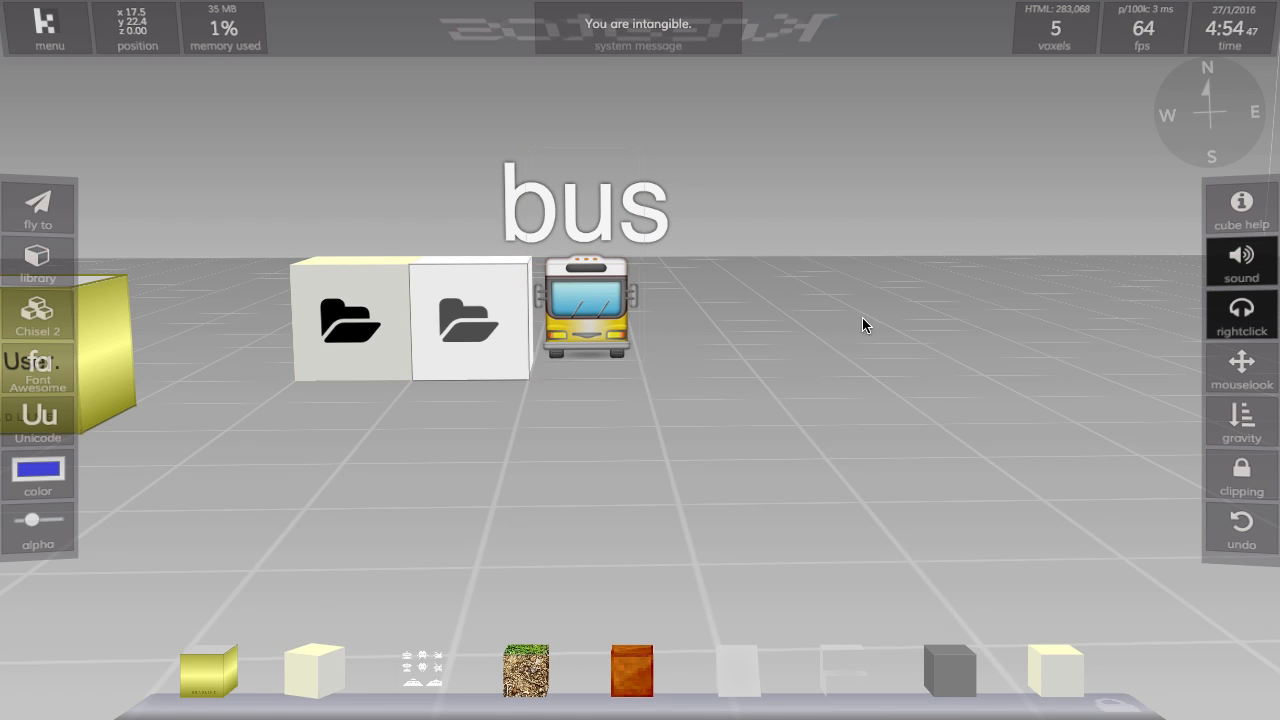
Place five plain cream cubes on the floor in front of the folder cubes and the bus, forming an L-shaped row.
shift+click(335, 482)
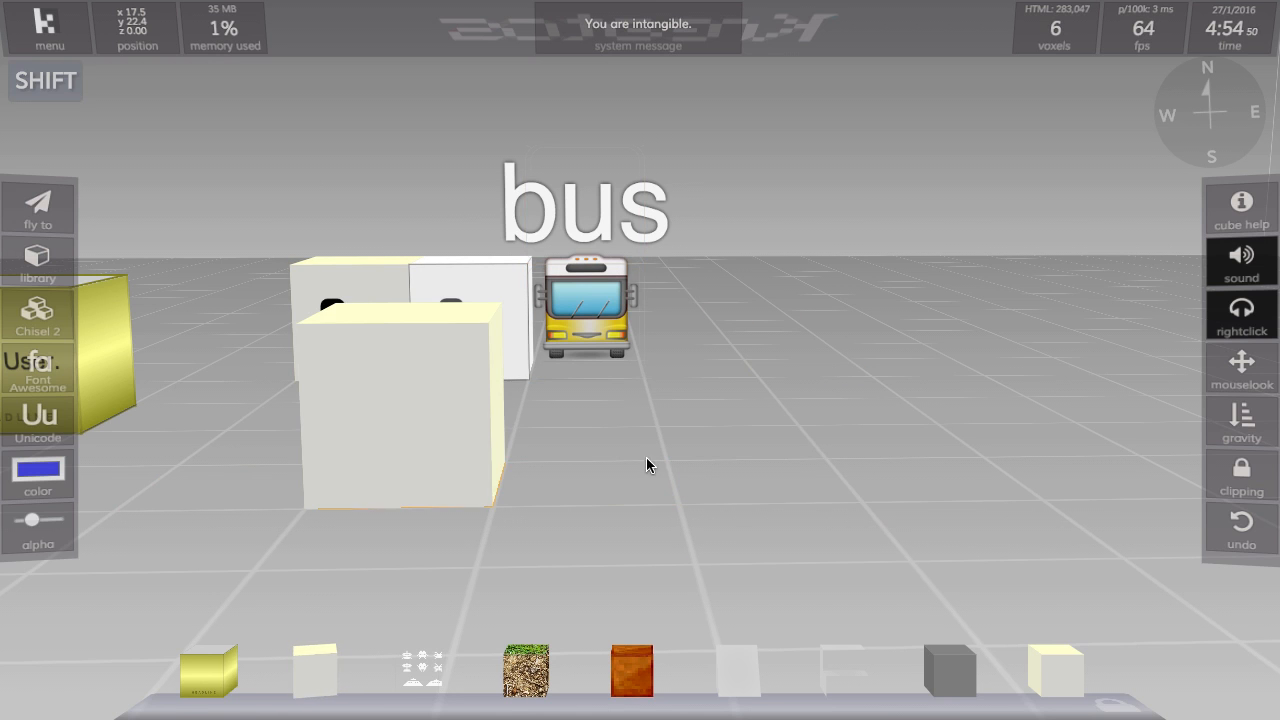
shift+click(585, 490)
shift+click(711, 483)
shift+click(914, 479)
shift+click(947, 525)
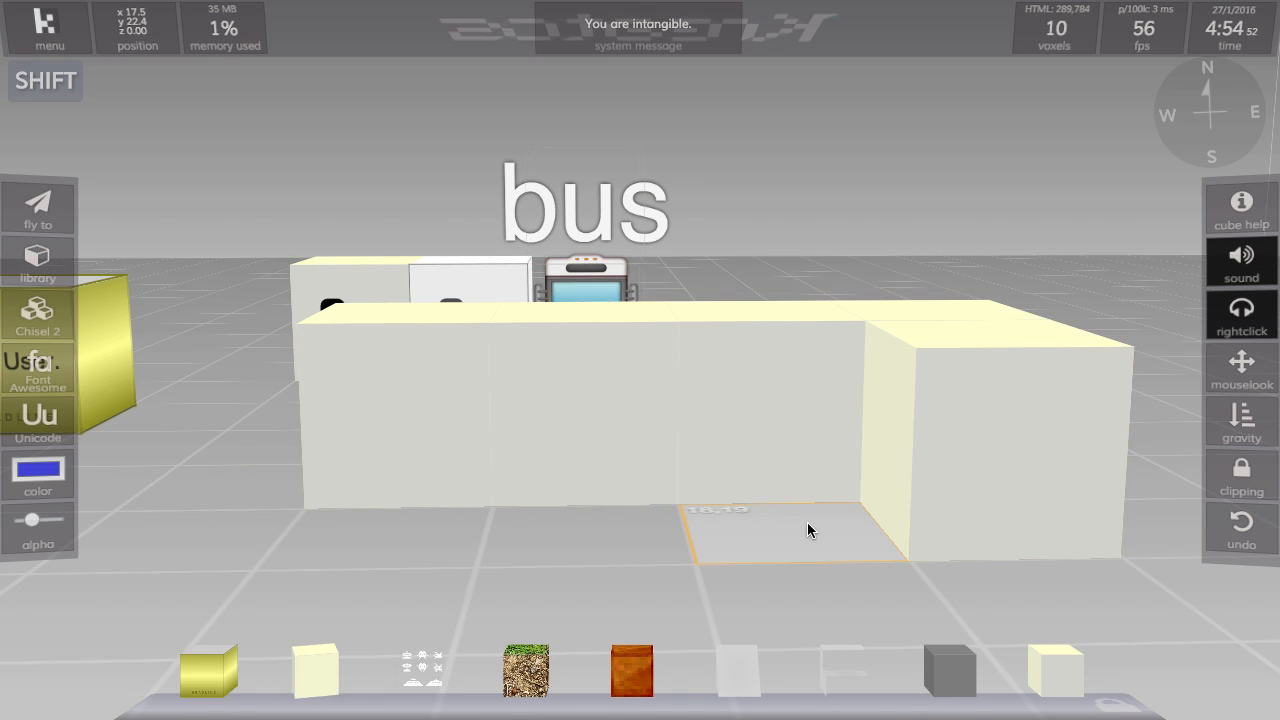
Remove all five cream cubes from the floor in front of the folder cubes and the bus.
click(977, 425)
click(913, 413)
click(770, 410)
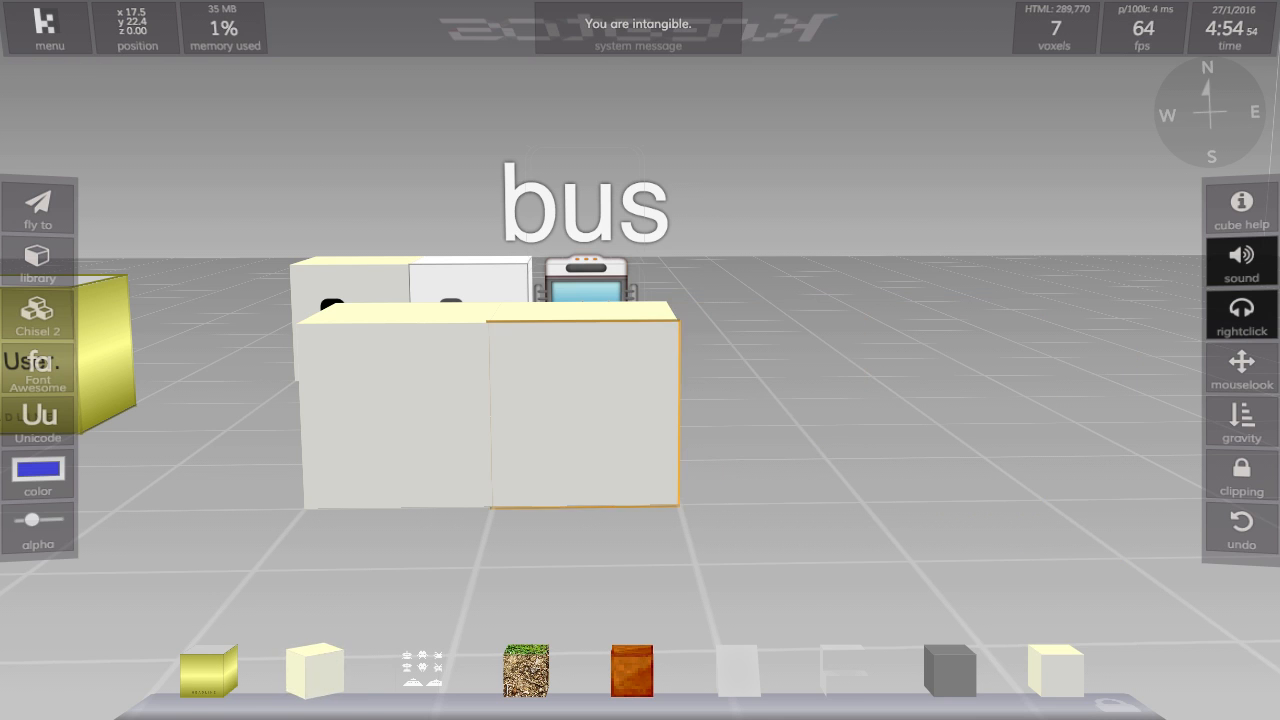
click(585, 410)
click(346, 394)
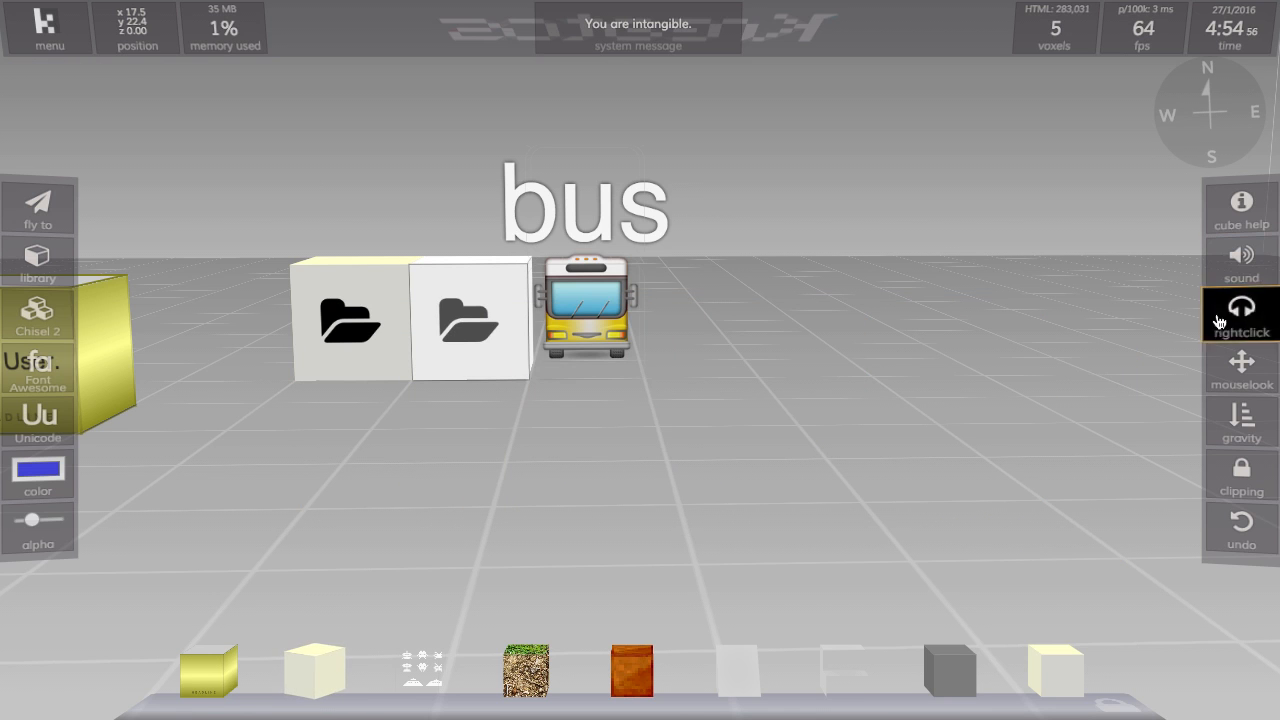
Place one test cube on the floor in front of the bus with the sound off, and remove it.
shift+click(616, 470)
click(584, 448)
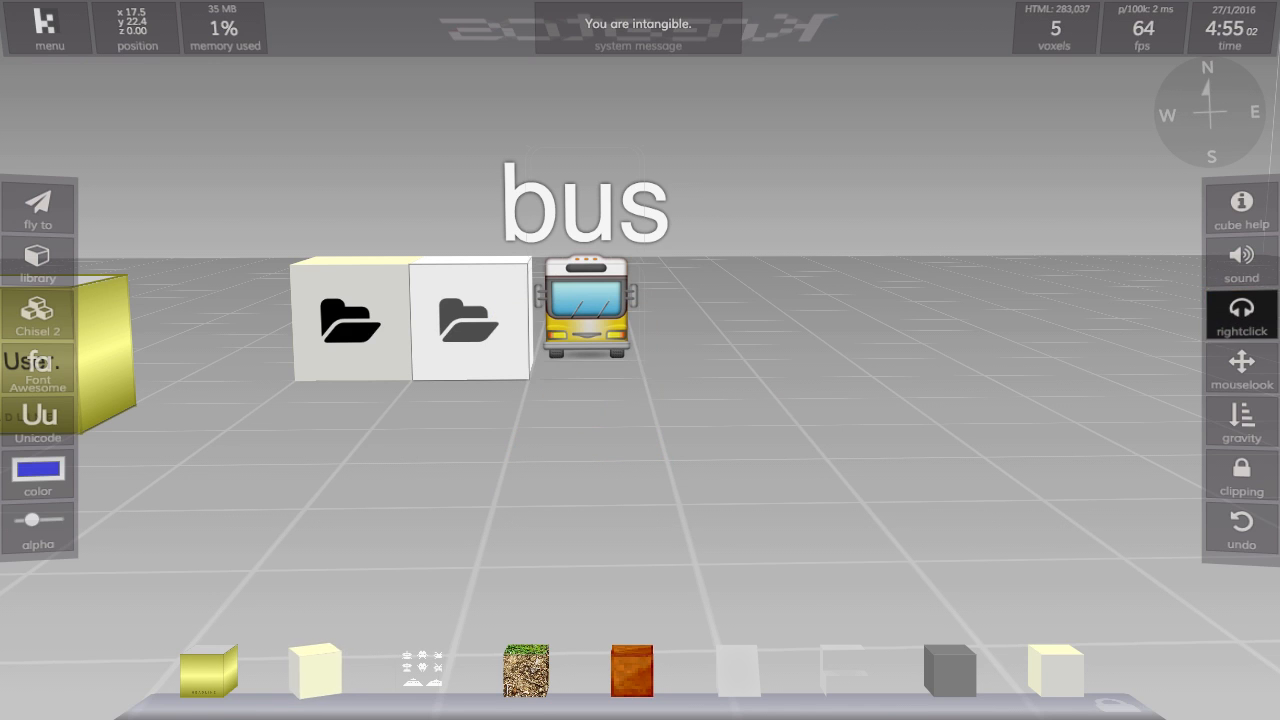
Turn the rightclick control off to open the browser's own context menu over the scene, and switch the control back on.
right_click(918, 331)
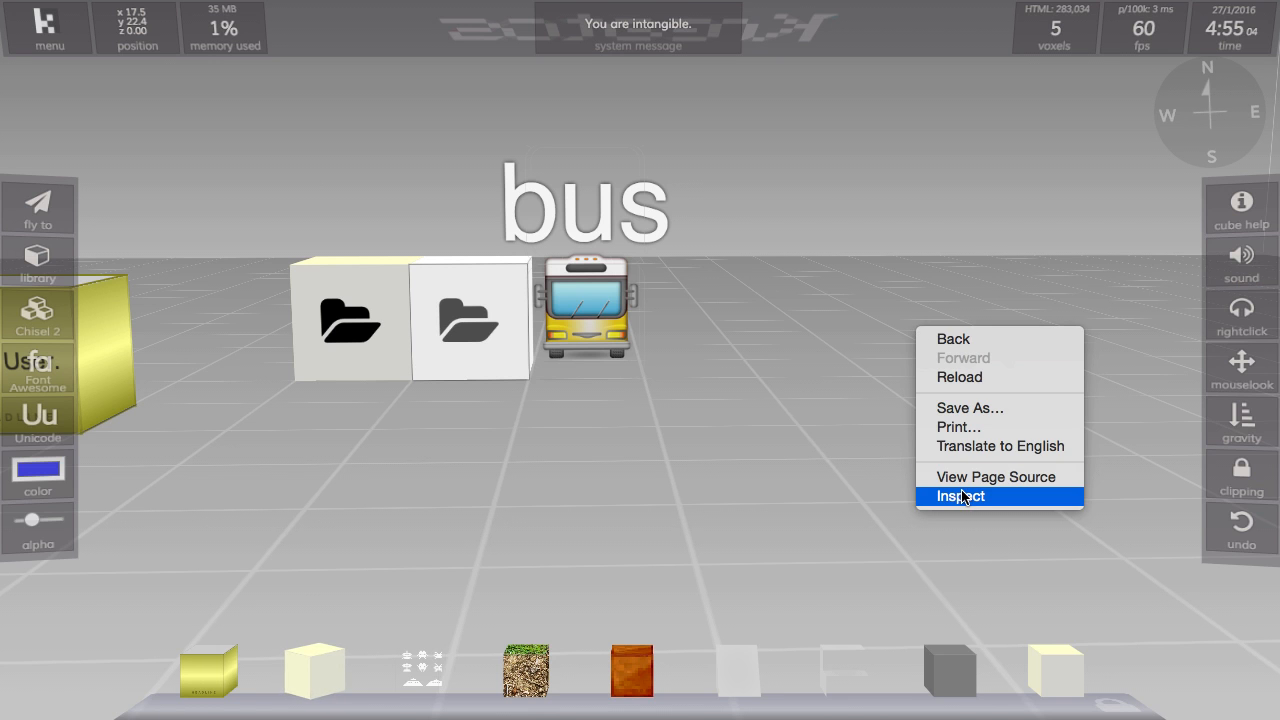
click(996, 281)
click(1238, 308)
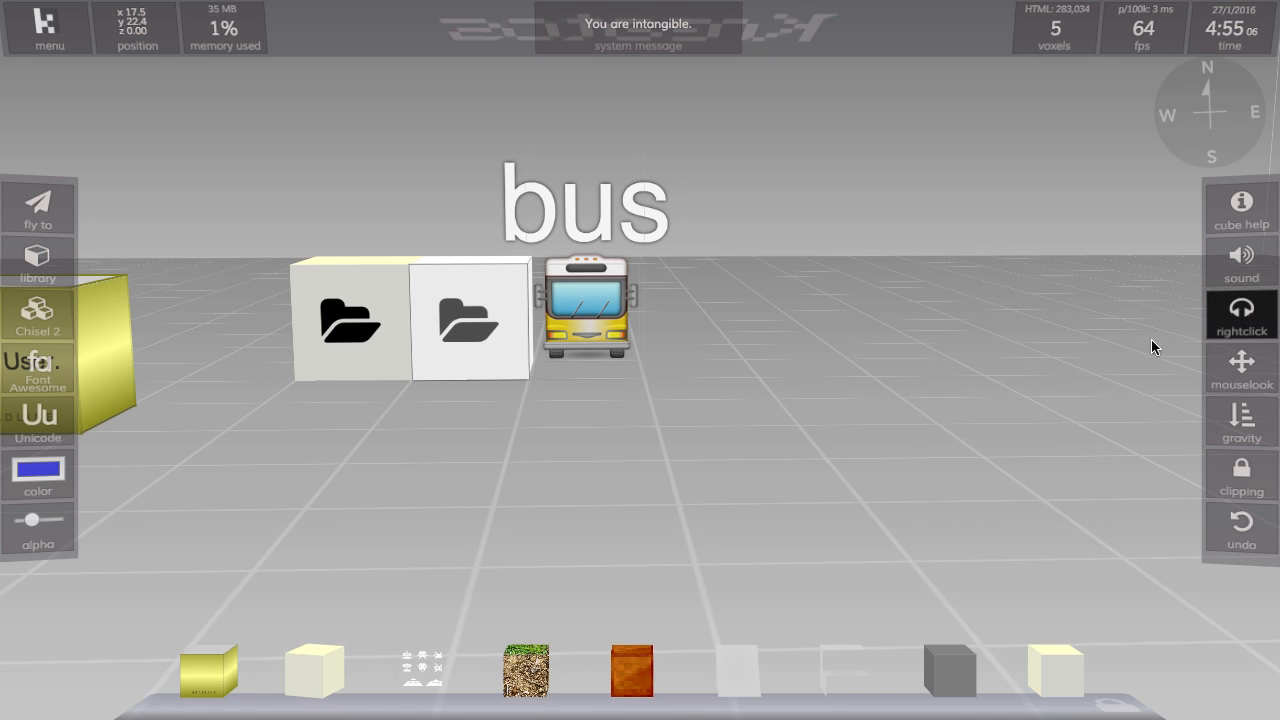
Try mouselook and turn the view around the cubes and the bus with mouselook off.
click(1241, 367)
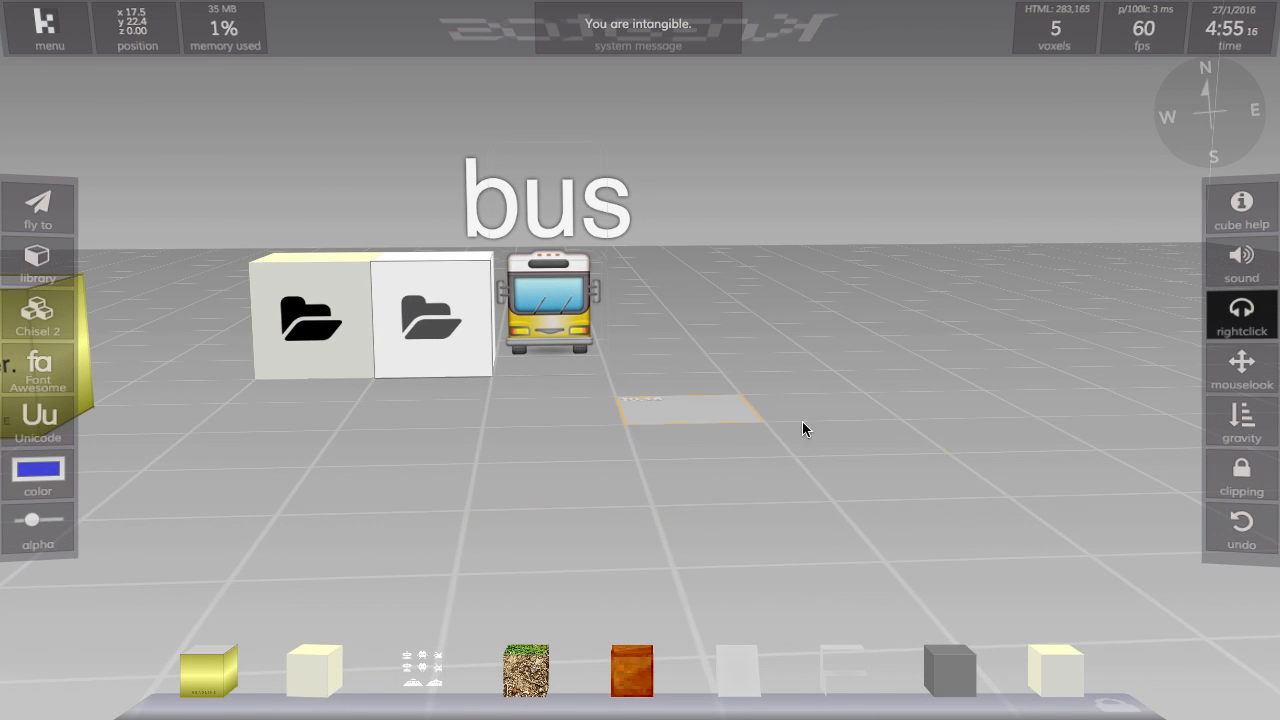
right_click(573, 424)
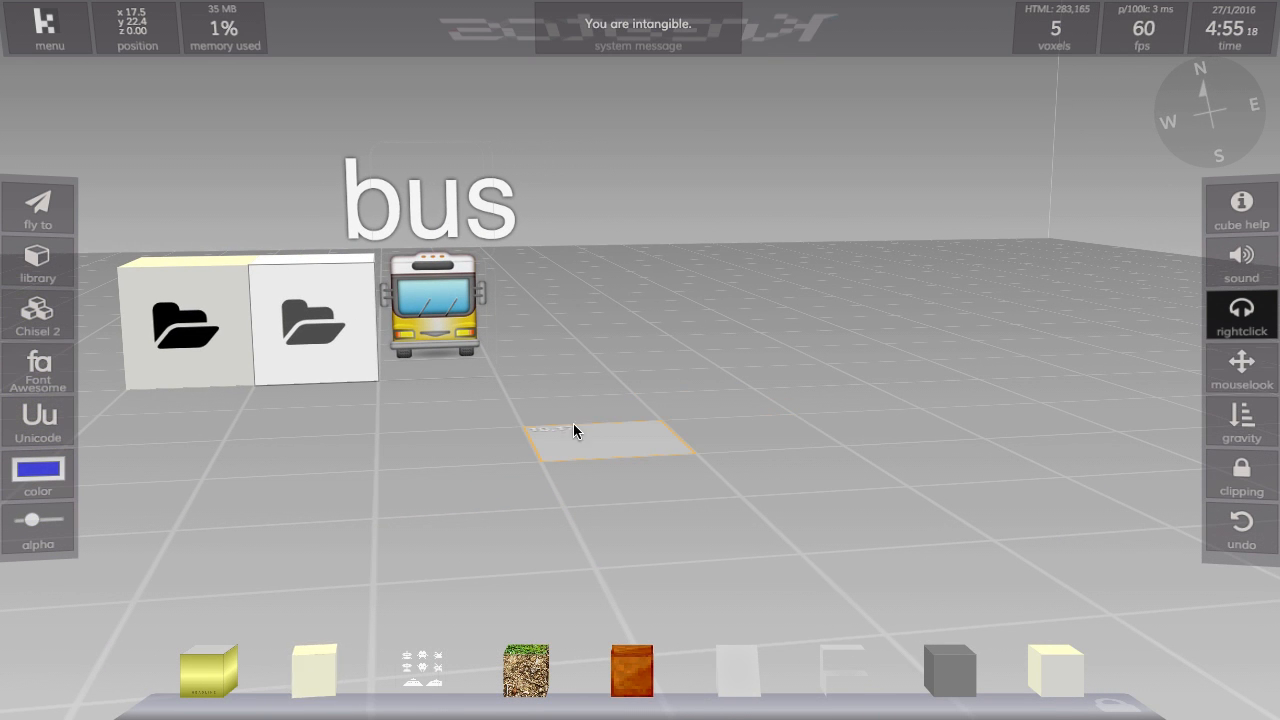
right_click(579, 424)
right_click(535, 409)
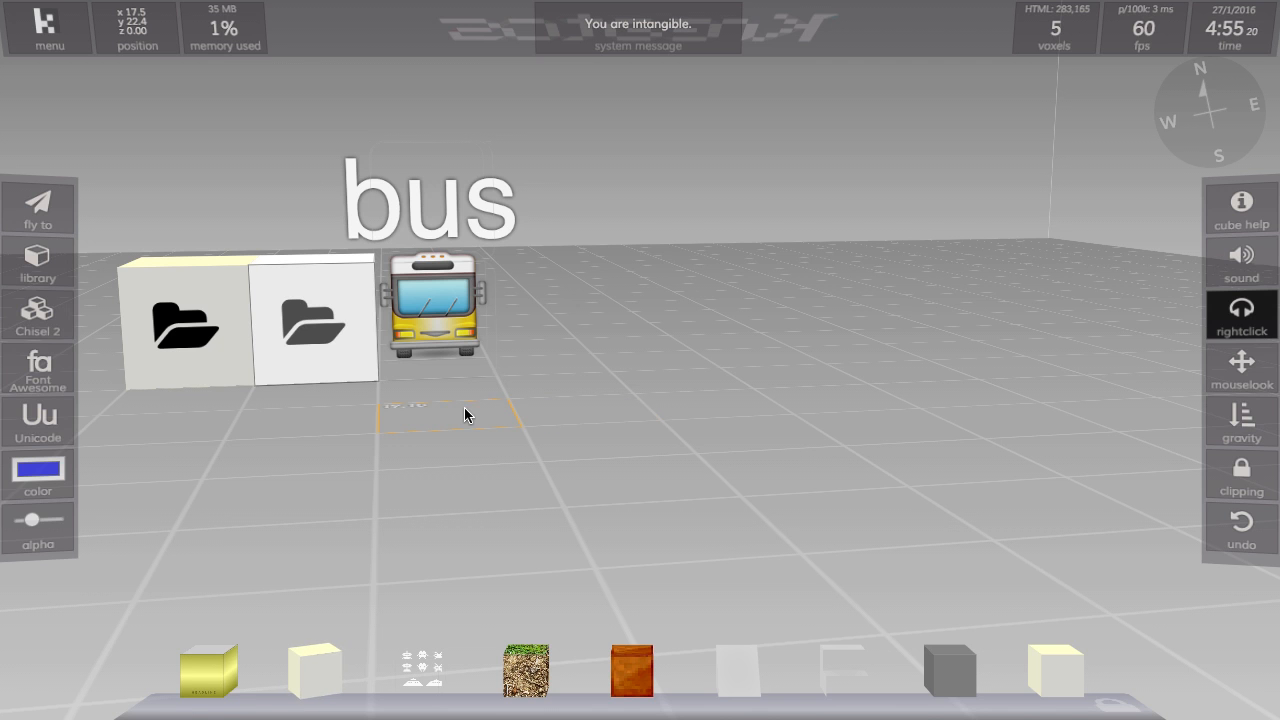
Toggle gravity on and off while floating above and below the floor, and leave it on.
key(Left)
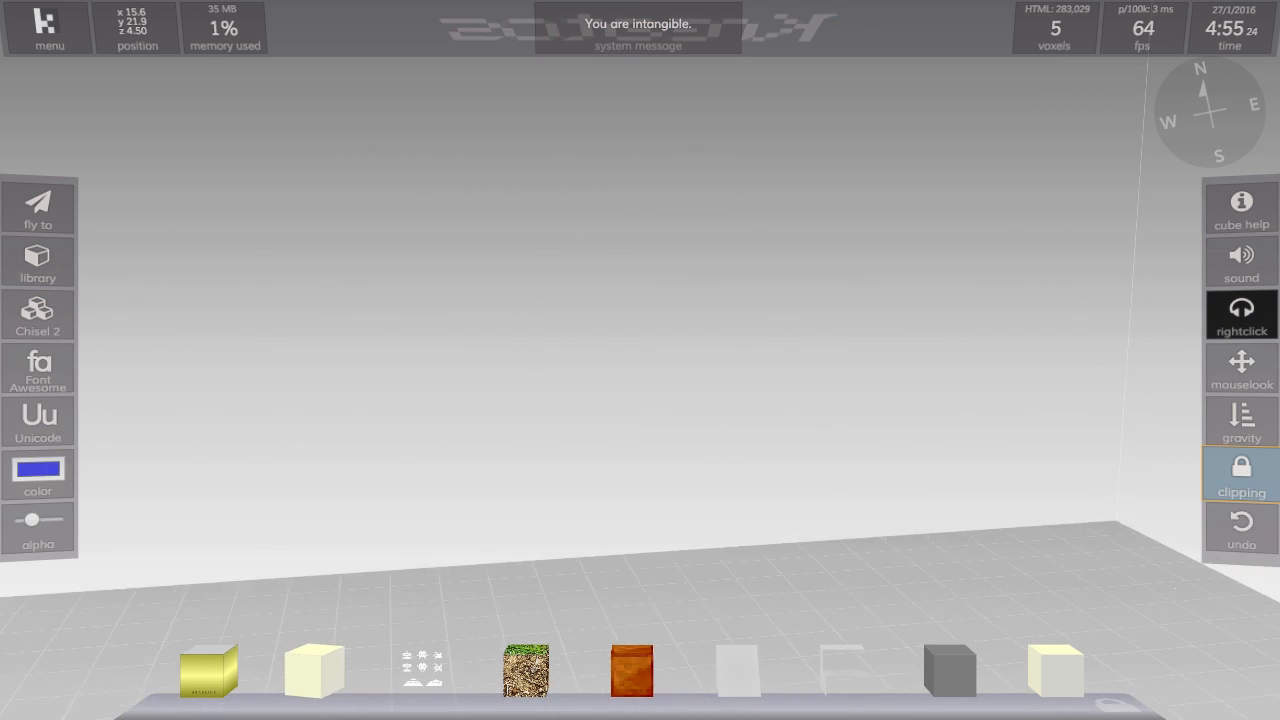
click(1240, 428)
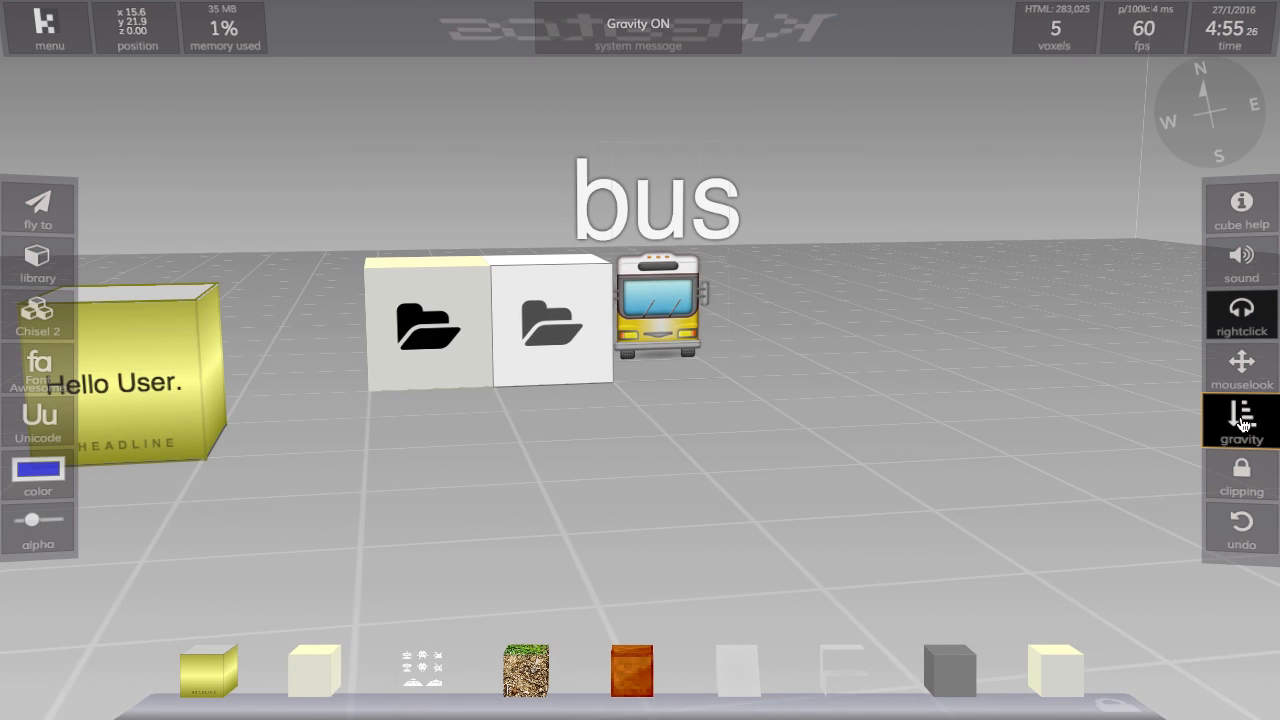
click(1242, 424)
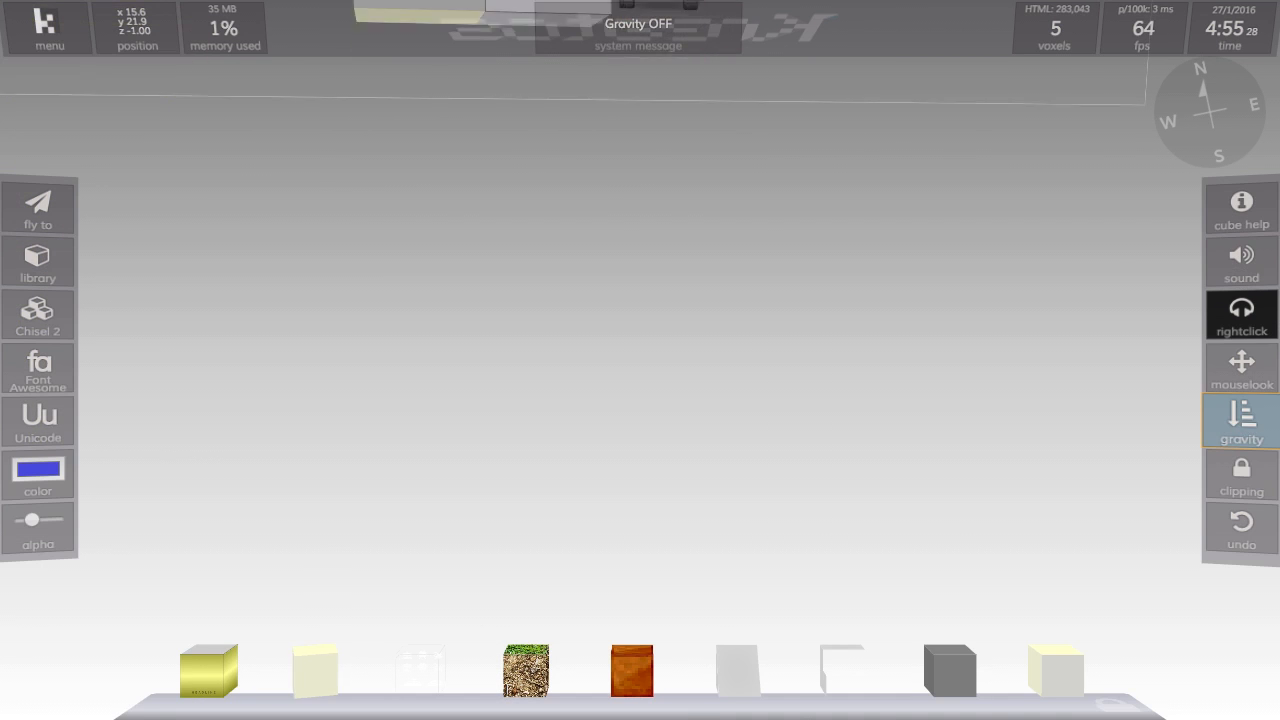
click(1242, 421)
click(1243, 421)
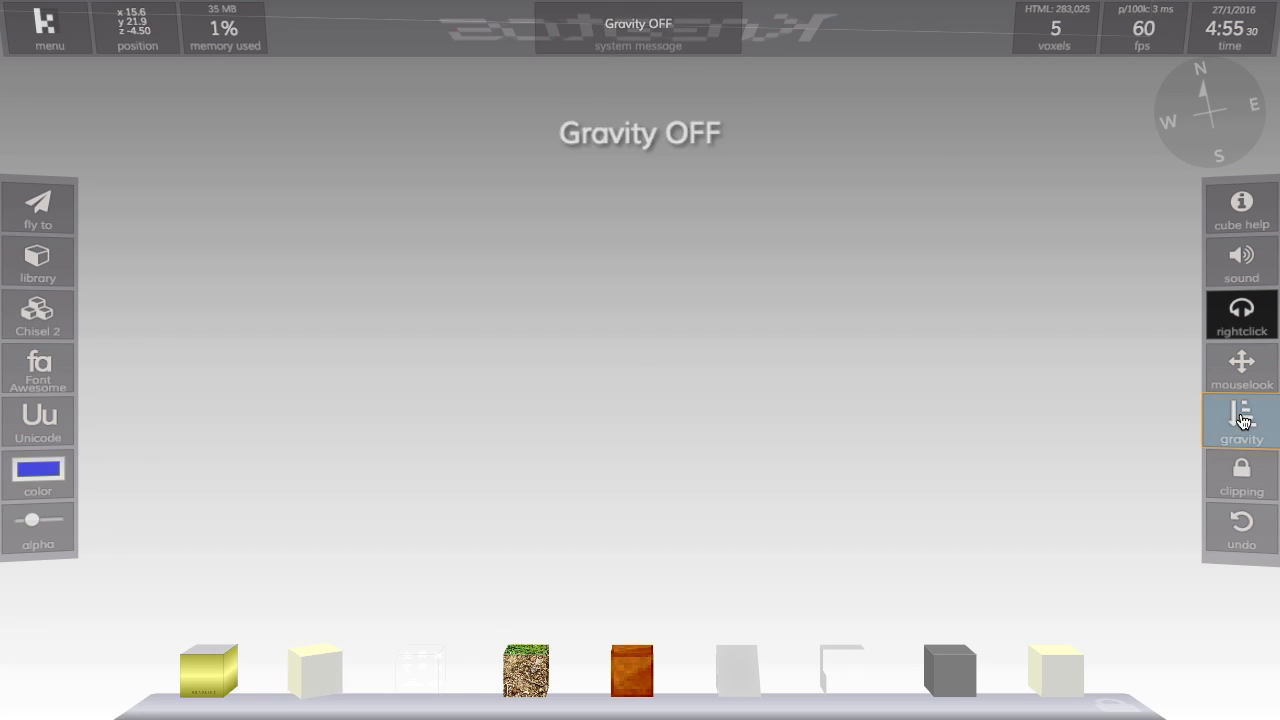
click(1243, 421)
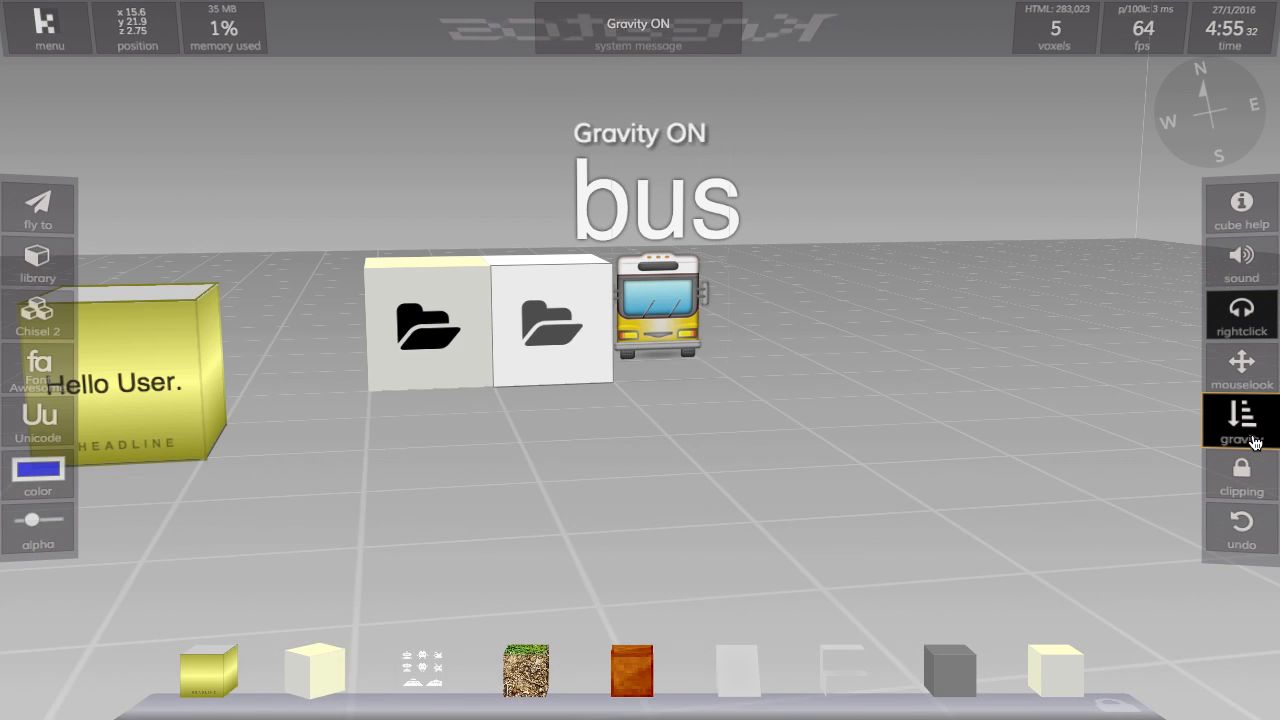
Turn clipping on to become solid, walk up against the folder cubes and back away from them.
click(1240, 493)
key(Up)
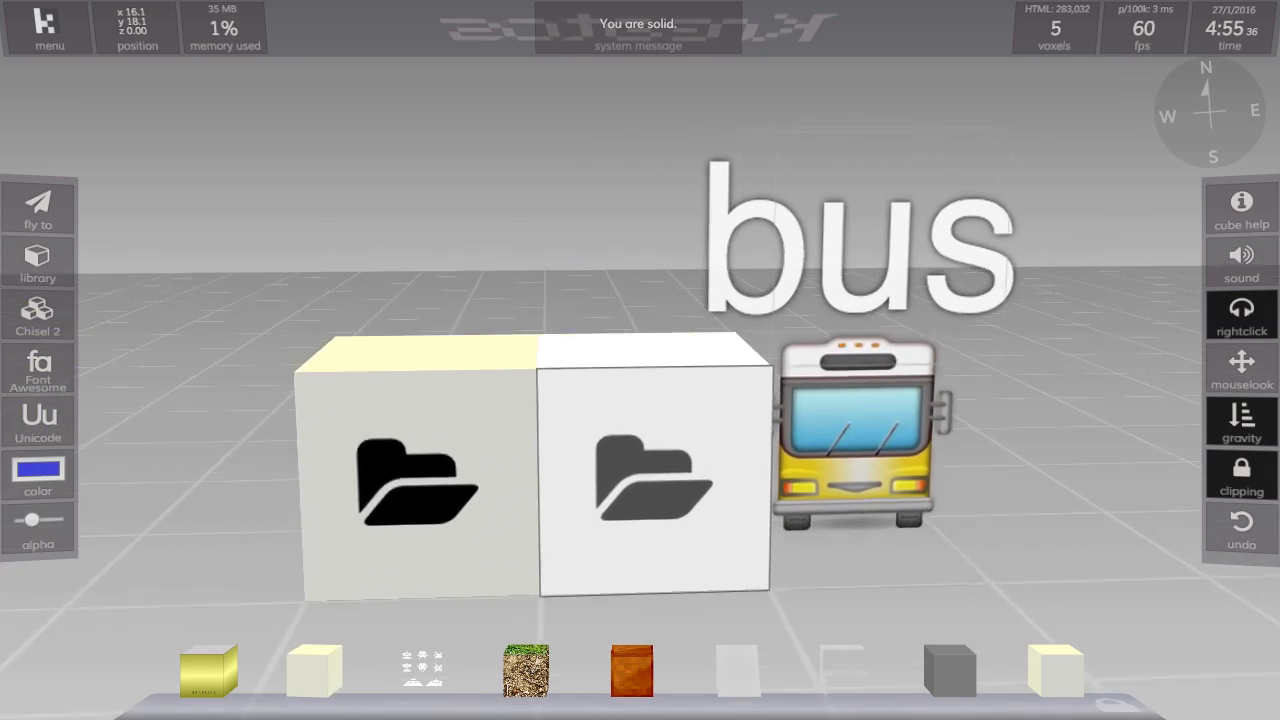
key(Up)
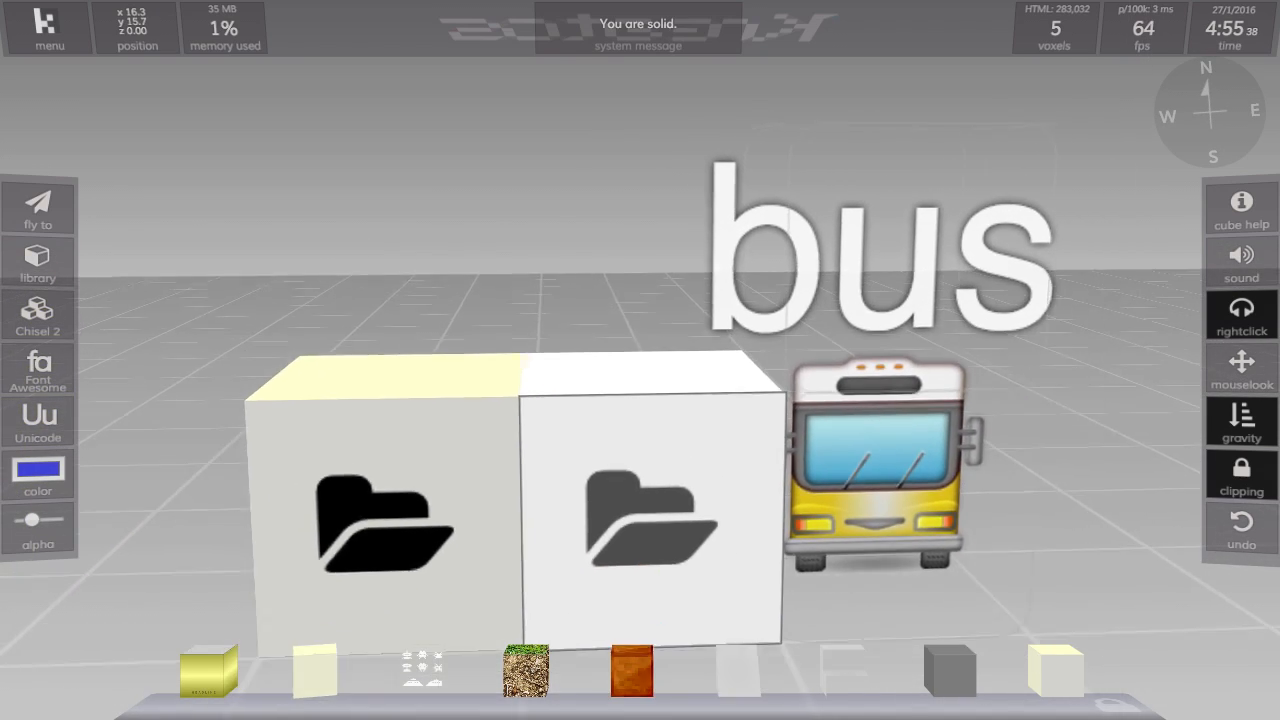
key(Down)
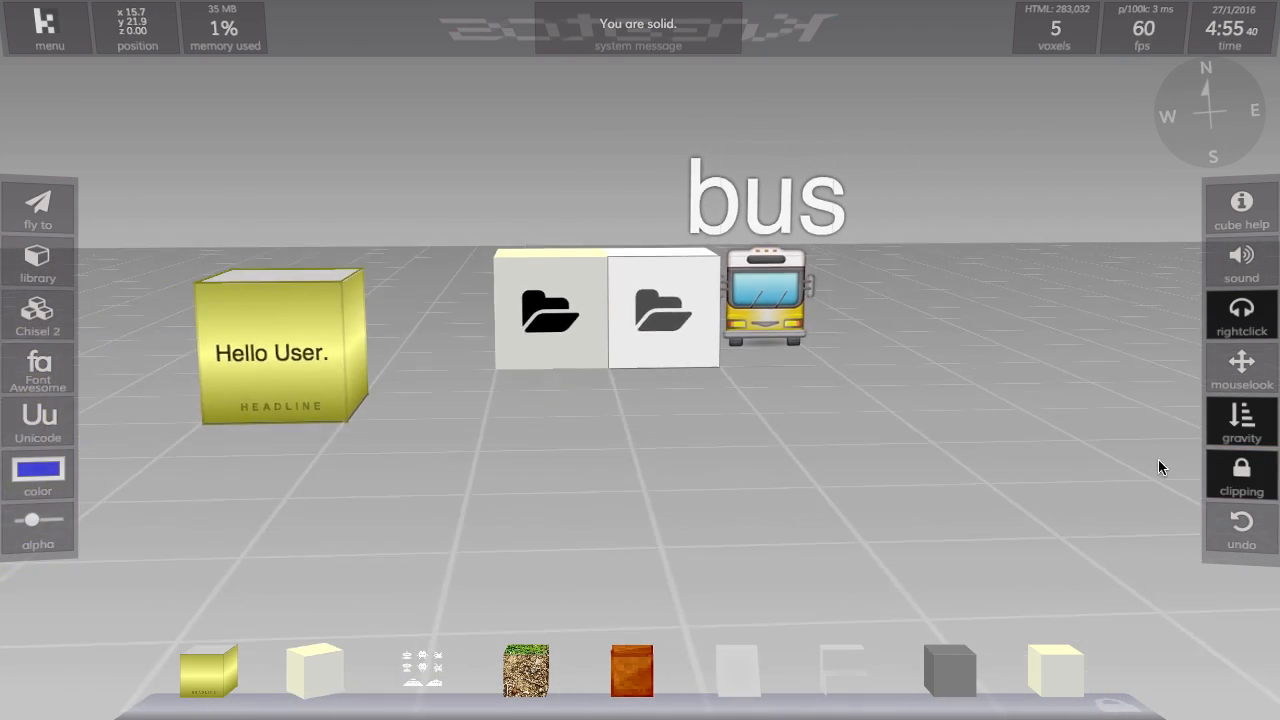
key(Down)
Turn clipping off beyond the floor's edge, switch it back on, and move back toward the cubes and the bus.
click(1240, 470)
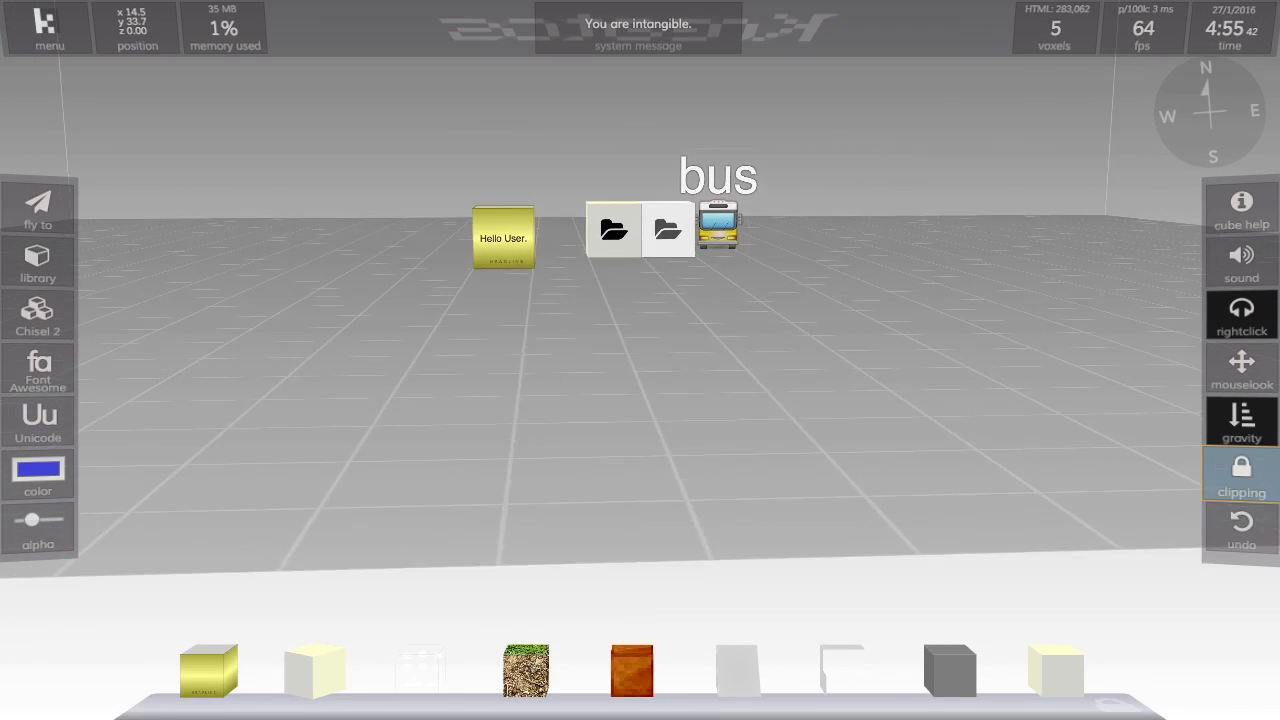
click(1242, 478)
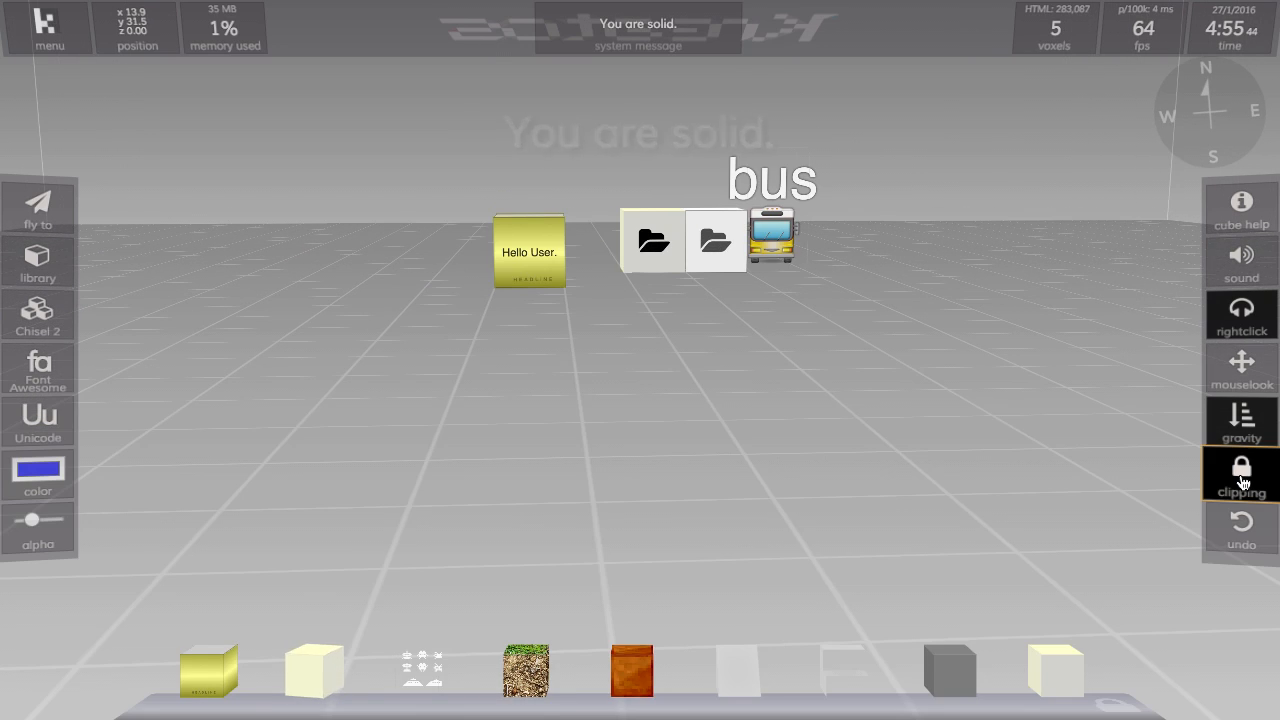
key(Up)
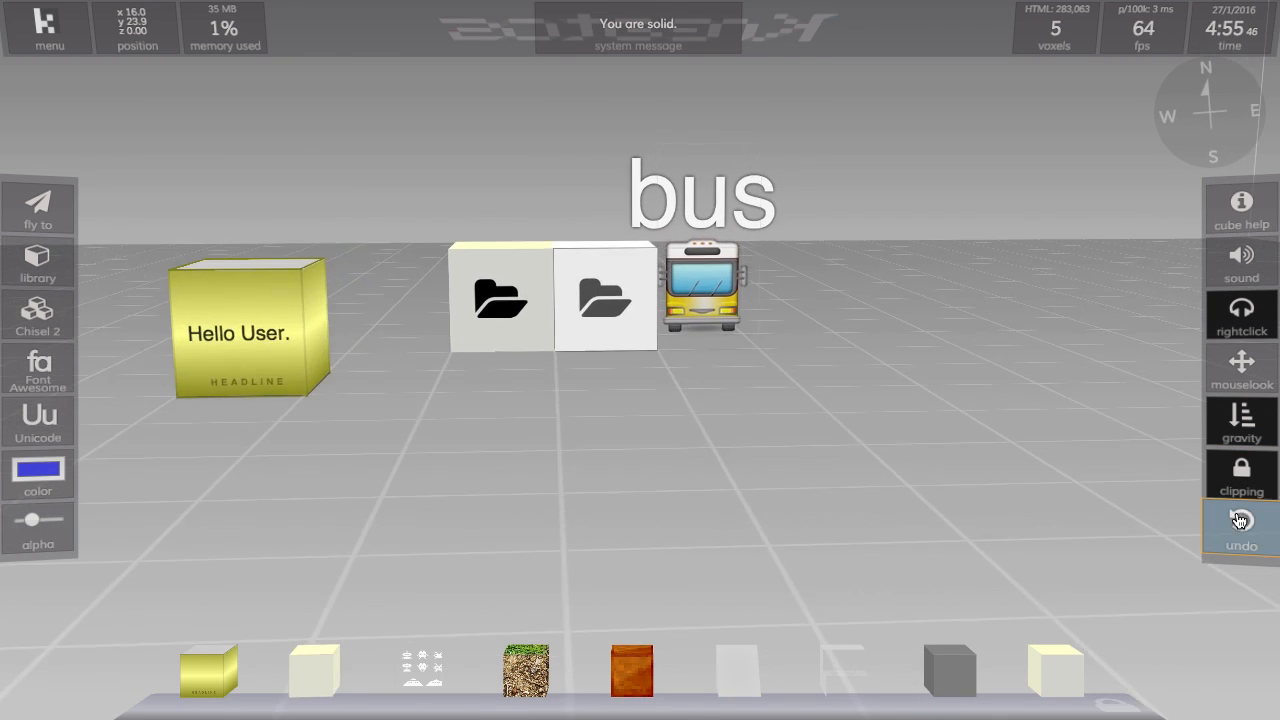
key(Down)
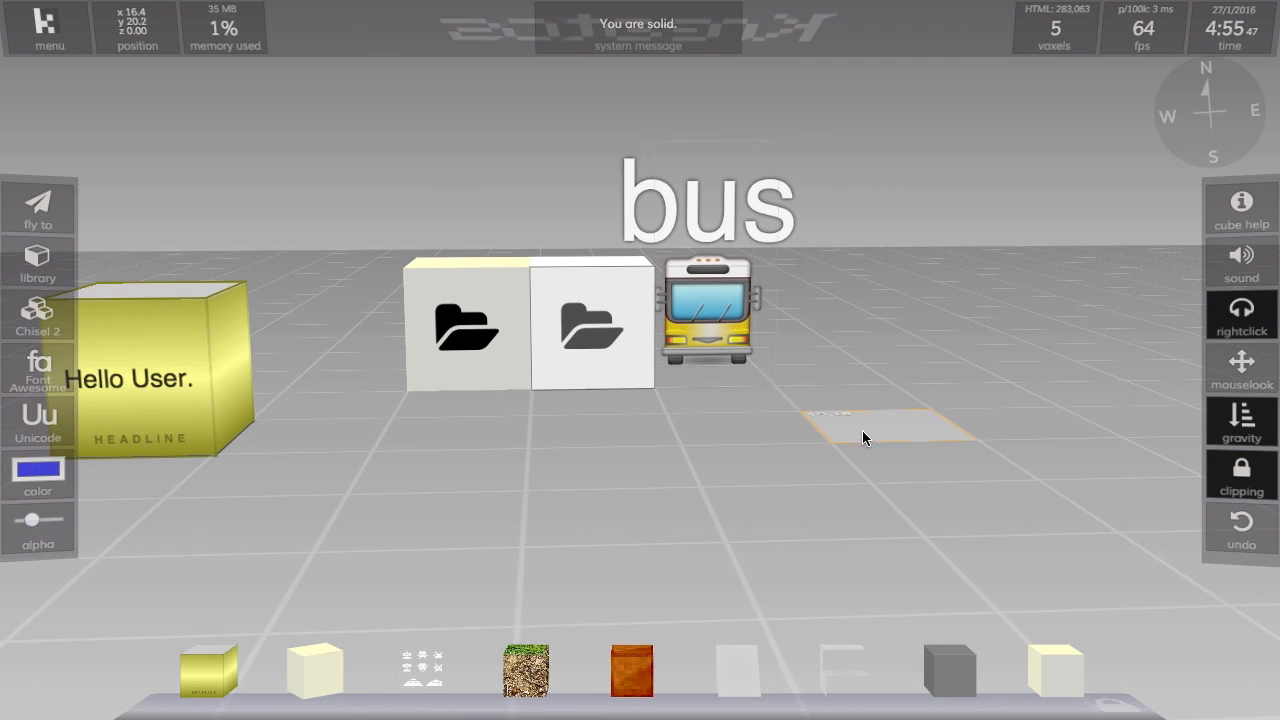
right_click(687, 193)
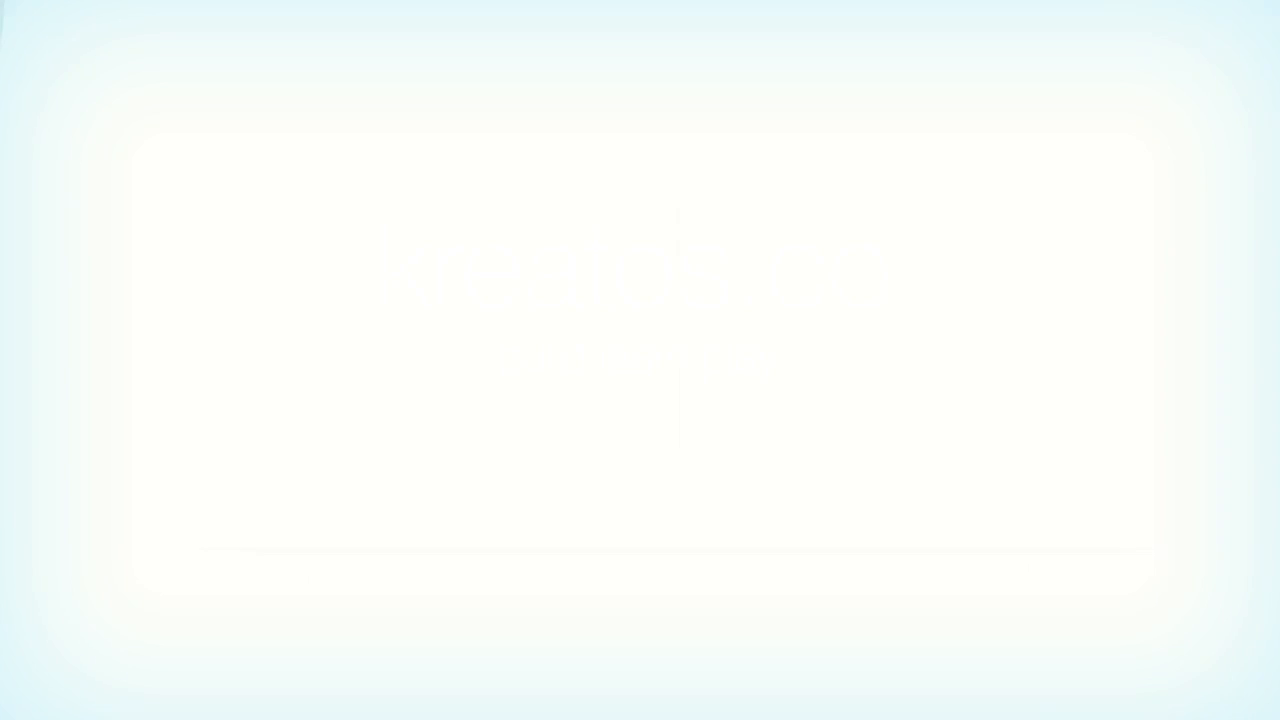